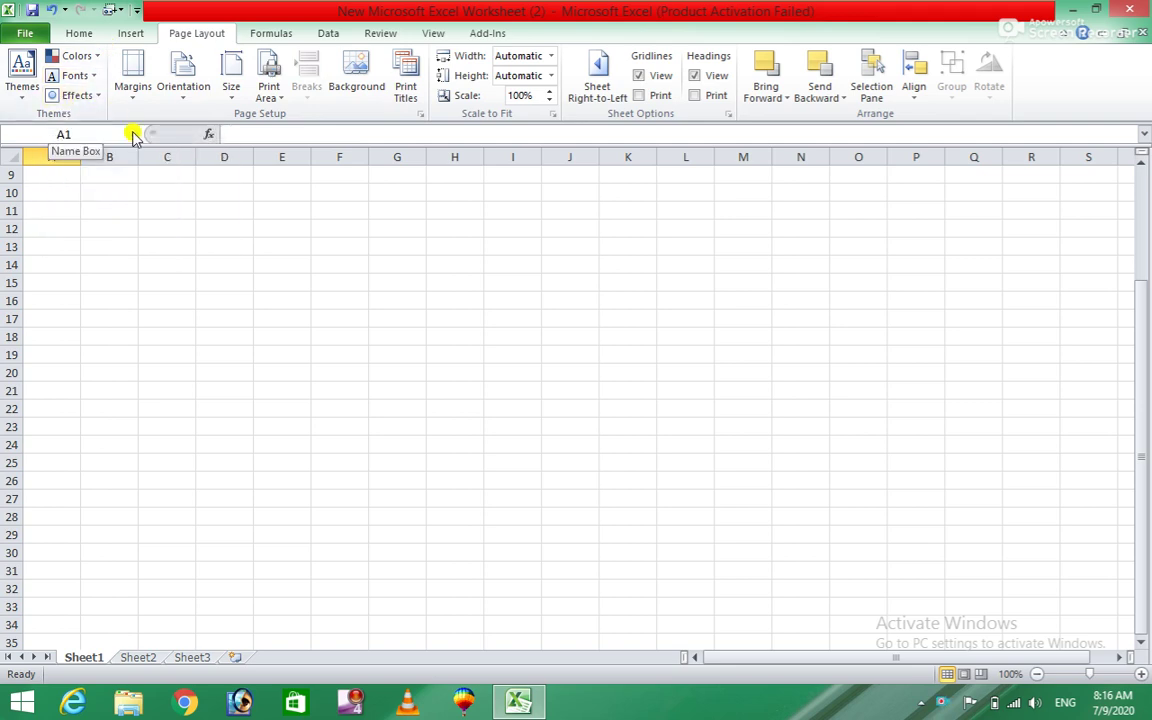
Step: Enter the column headers S.NO, NAME, F/NAME, CLASS and REMARKS across cells C12 to G12
click(166, 227)
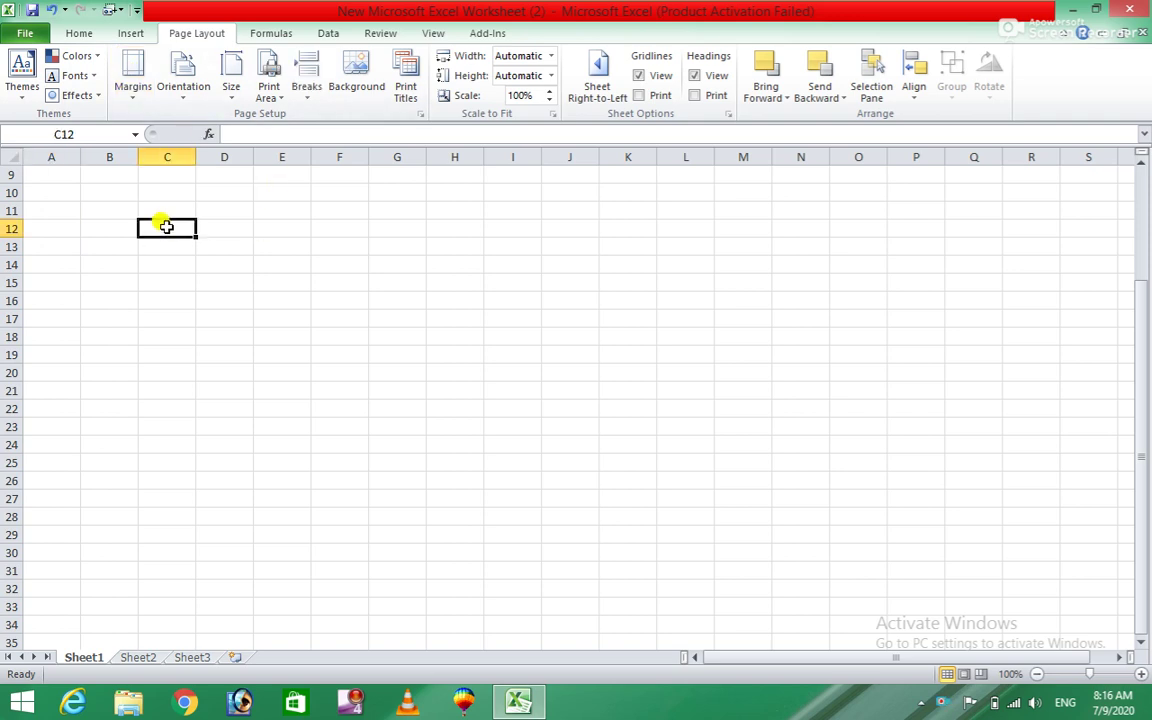
text(N)
text(.NO)
key(Tab)
text(NAME)
key(Tab)
text(F)
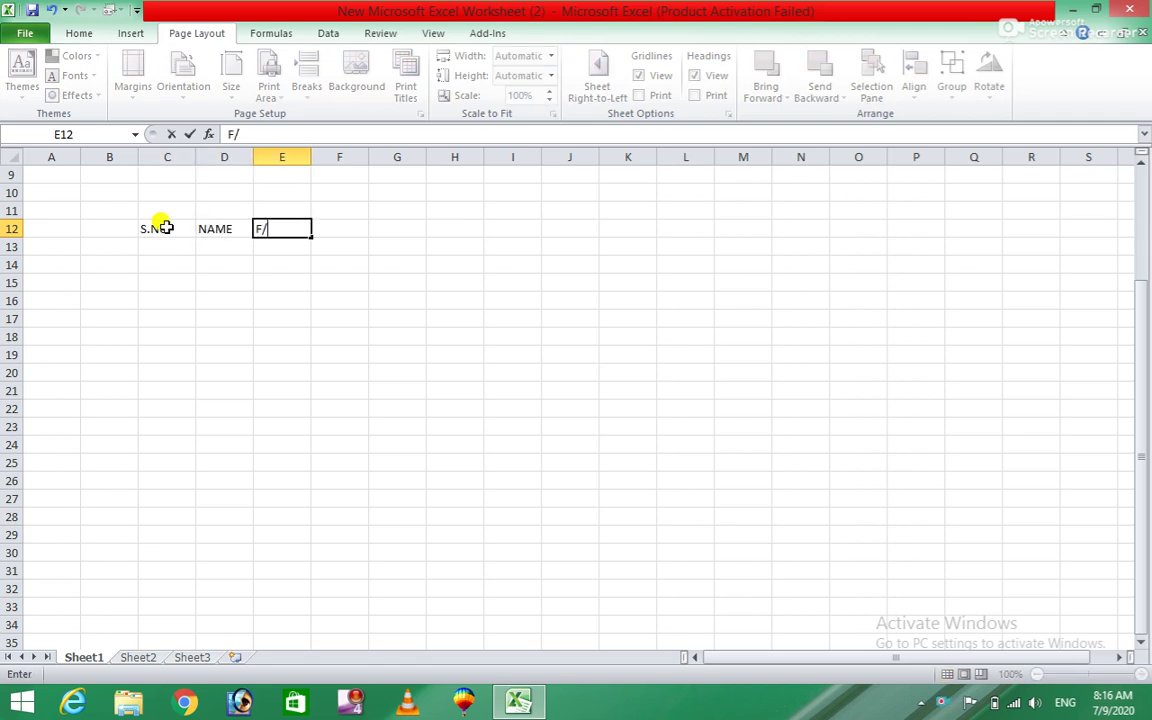
text(/NAME)
key(Tab)
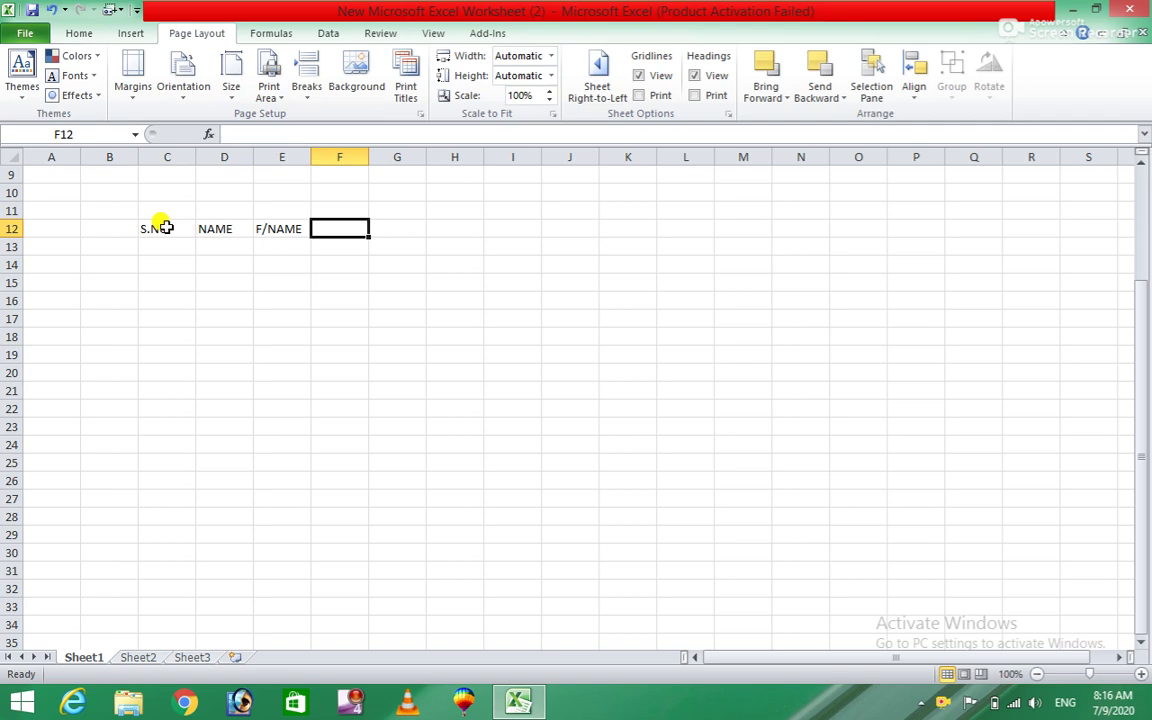
text(RO)
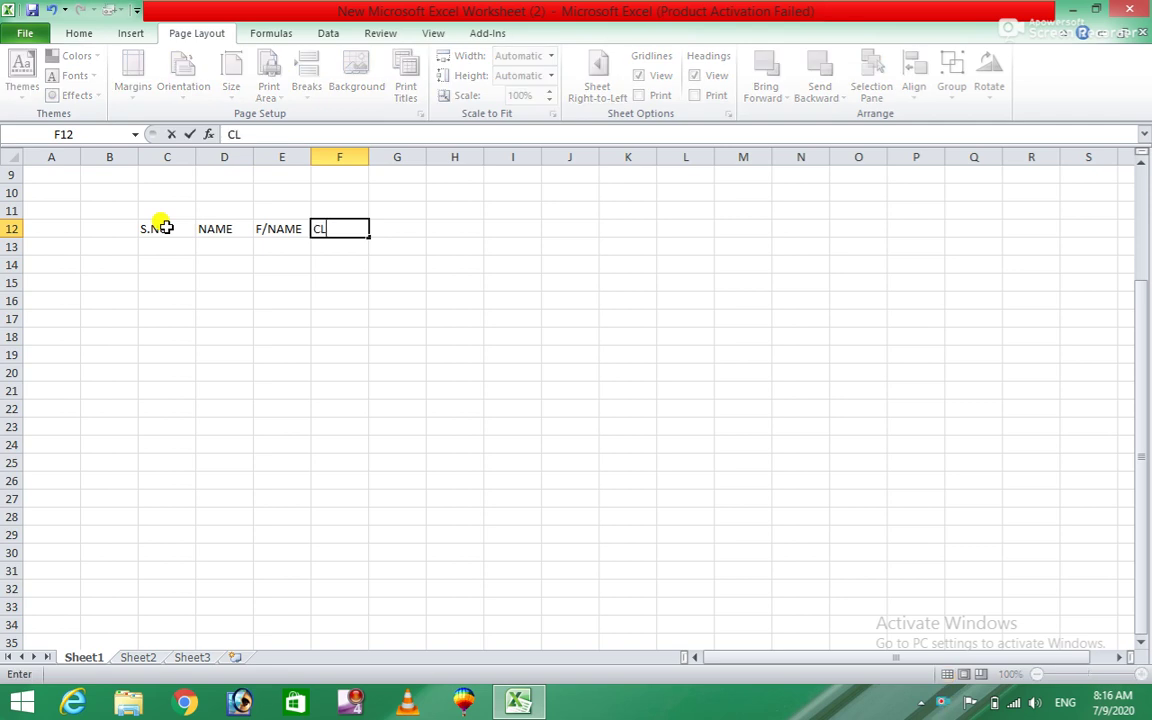
key(Tab)
text(RE)
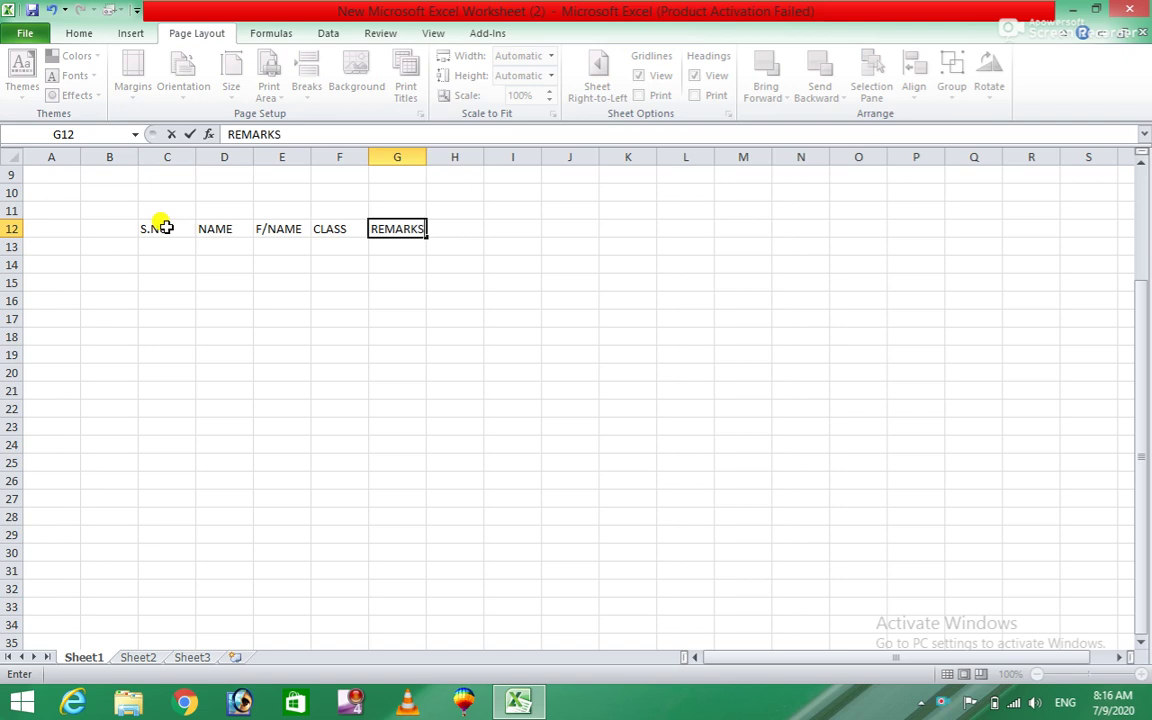
Step: Number the S.NO column from 1 to 13 in cells C13 to C25 by filling a series
click(169, 250)
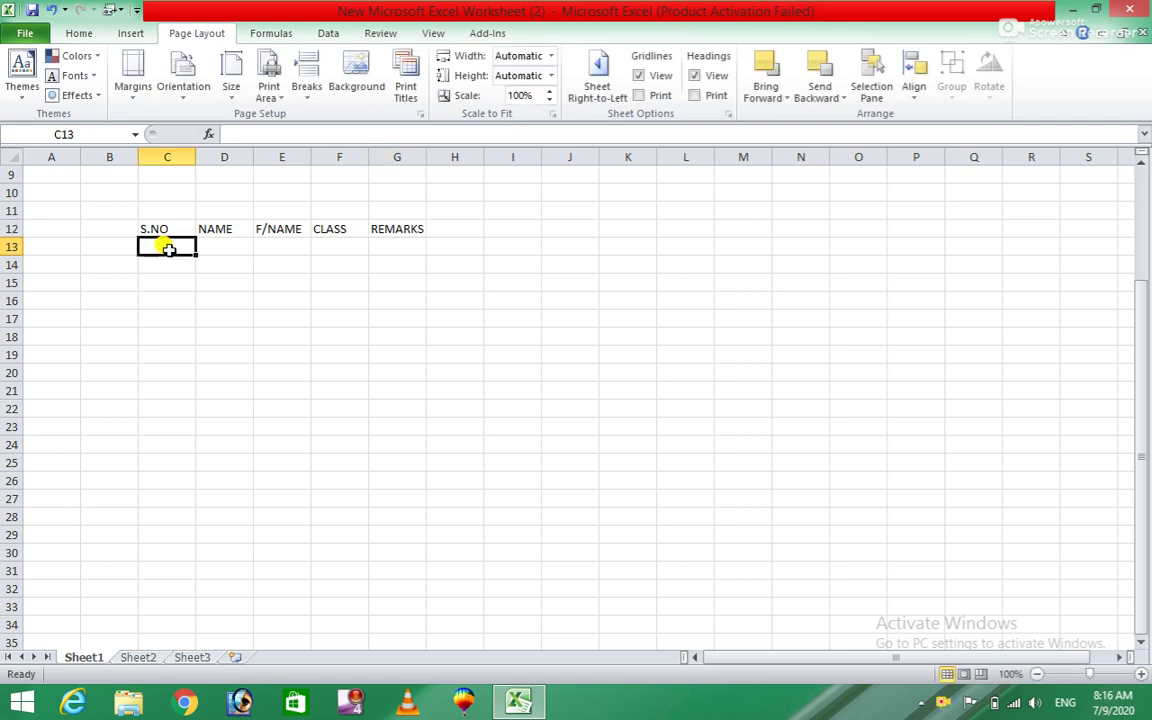
text(1)
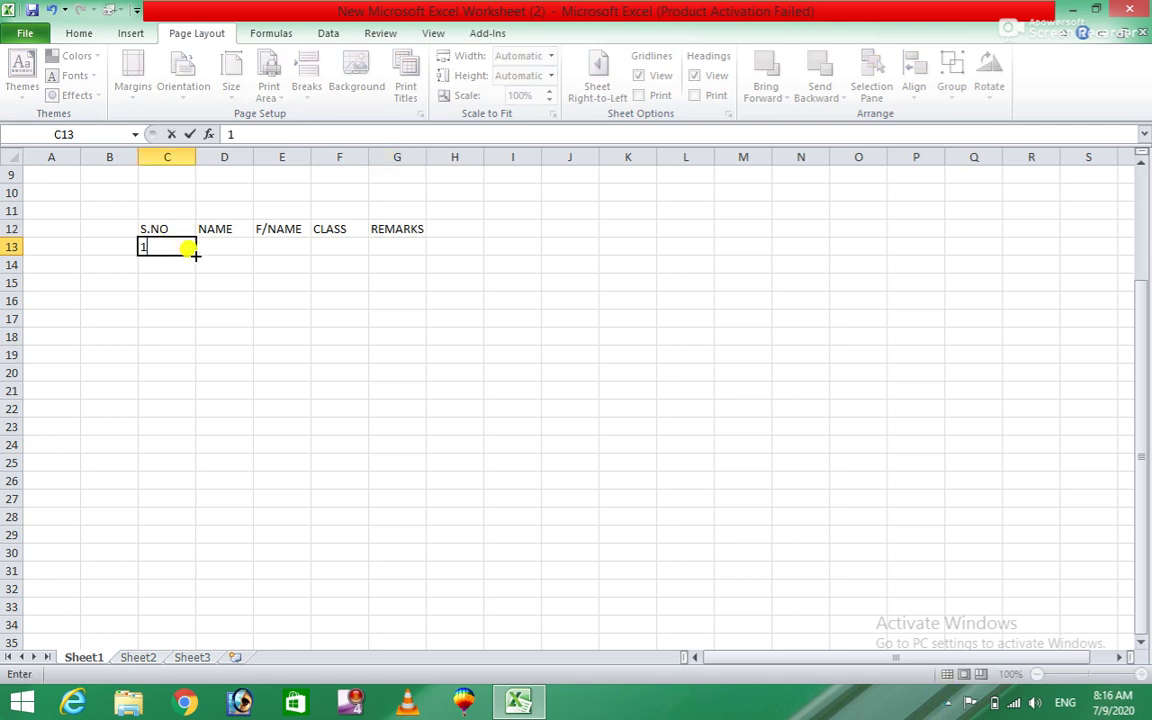
drag(193, 256, 197, 466)
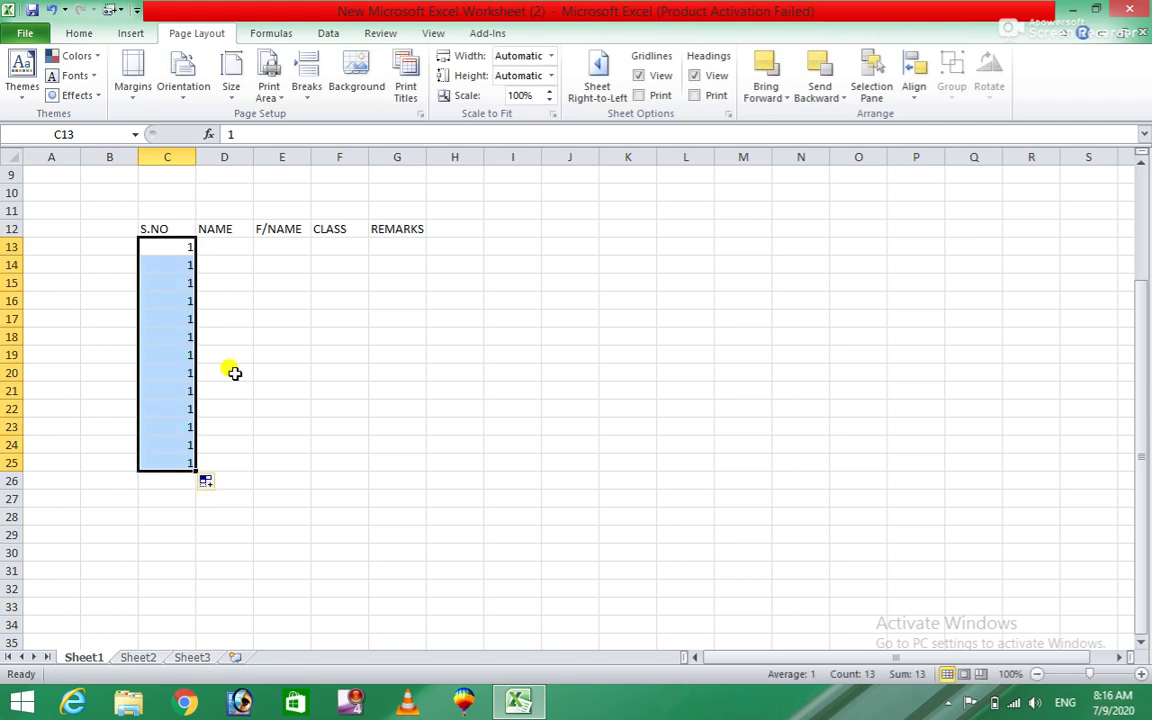
click(218, 486)
click(229, 508)
click(213, 480)
click(213, 524)
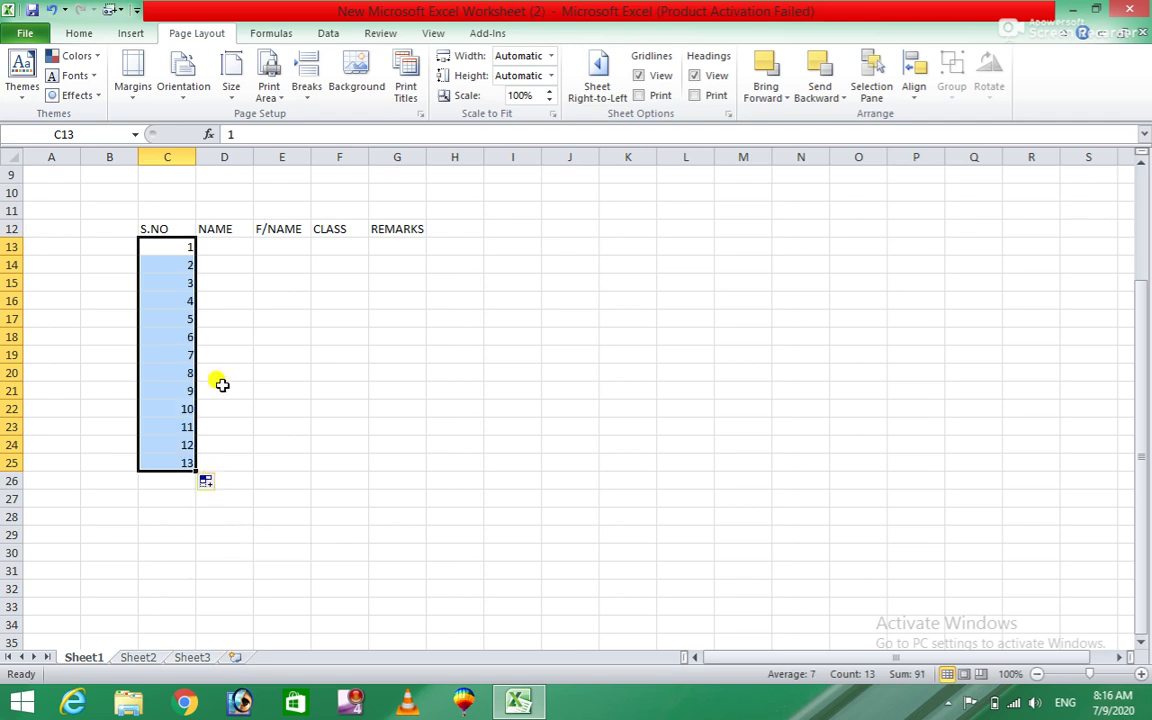
Step: Enter the letters A through M in order down the NAME column, cells D13 to D25
click(227, 252)
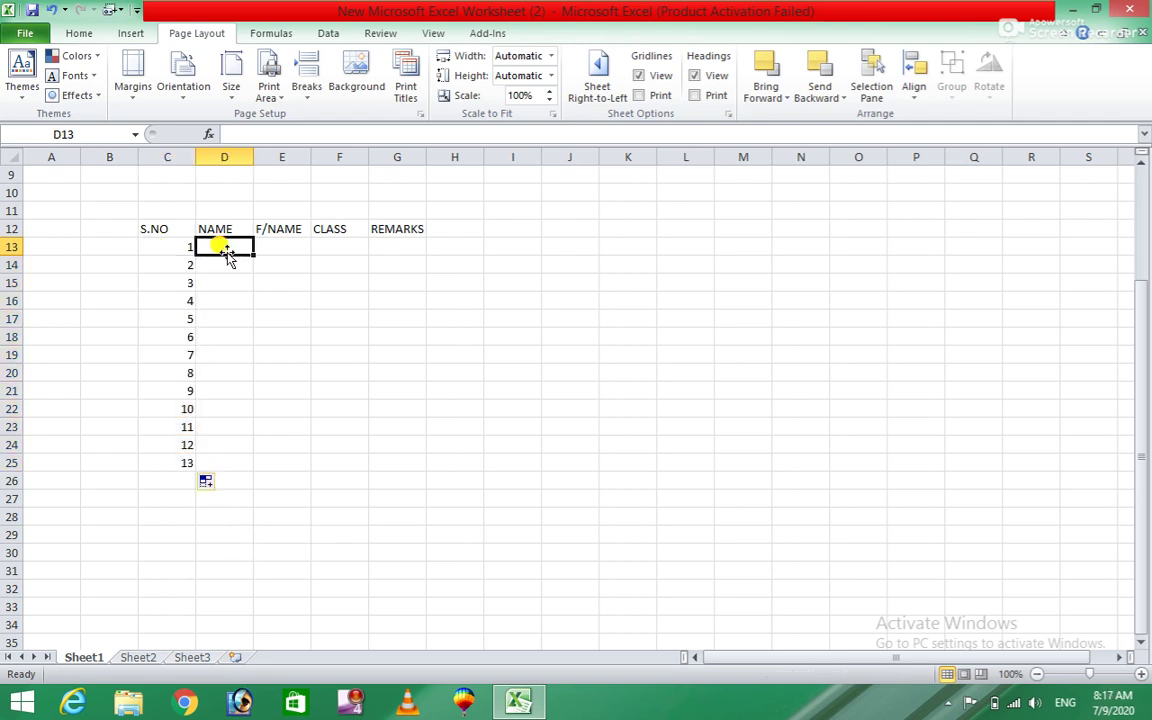
text(A)
key(Return)
text(B)
key(Return)
text(C)
key(Return)
text(D)
key(Return)
text(E)
key(Return)
text(F)
key(Return)
text(G)
key(Return)
text(H)
key(Return)
text(I)
key(Return)
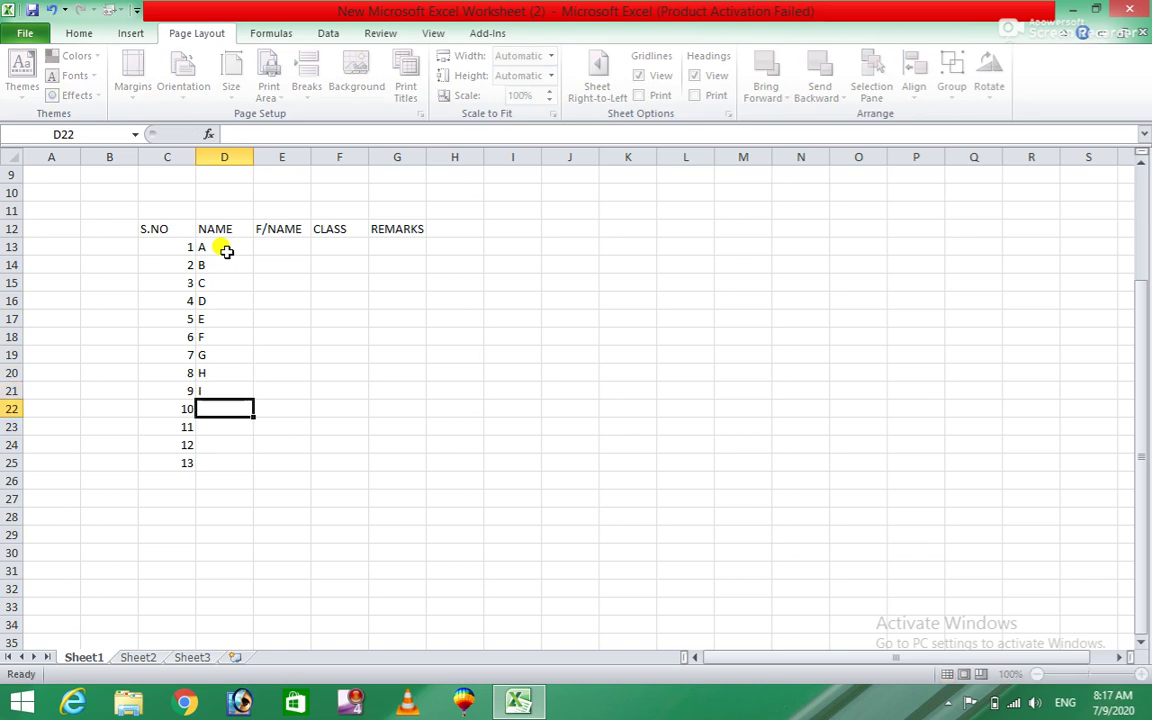
text(J)
key(Return)
text(K)
key(Return)
text(L)
key(Return)
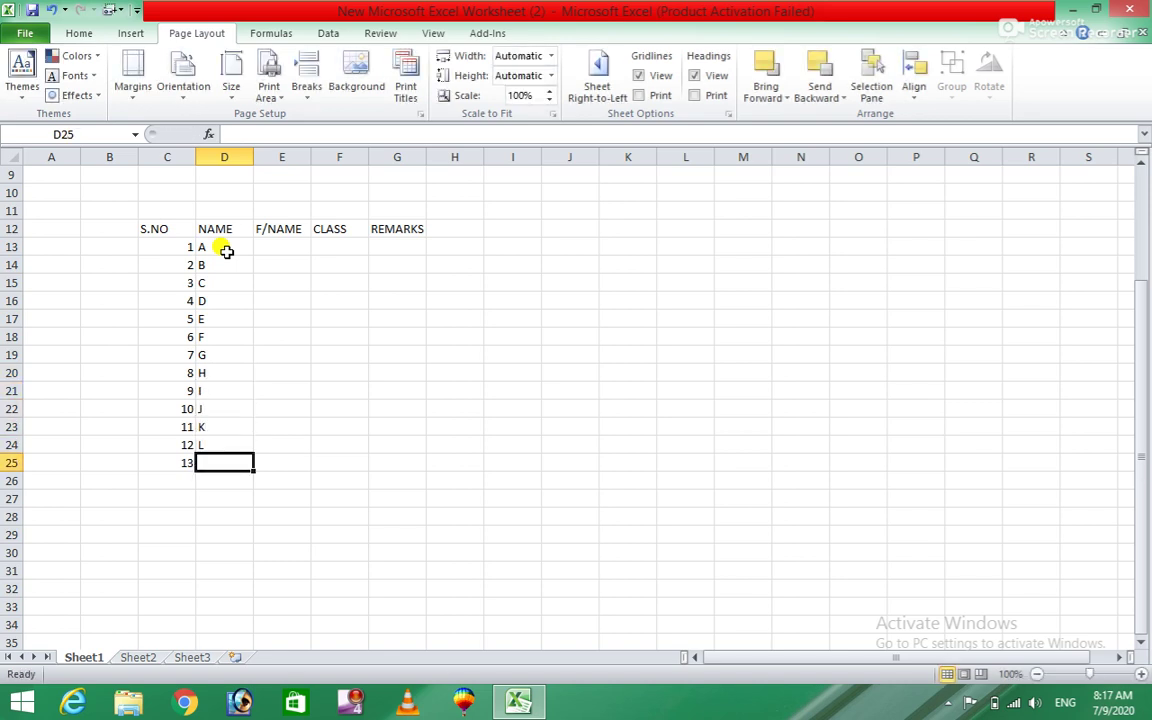
text(M)
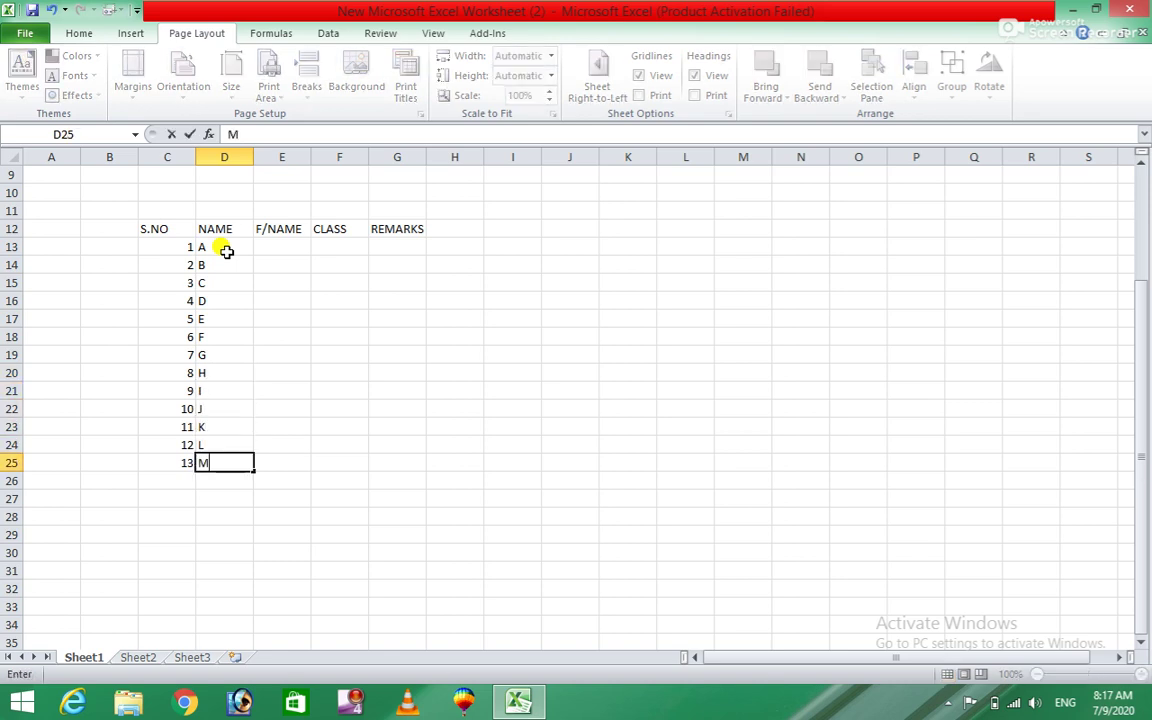
Step: Enter S, D, F, E, W, S, F, G, T, H, U, J, J down the F/NAME column, cells E13 to E25
click(283, 252)
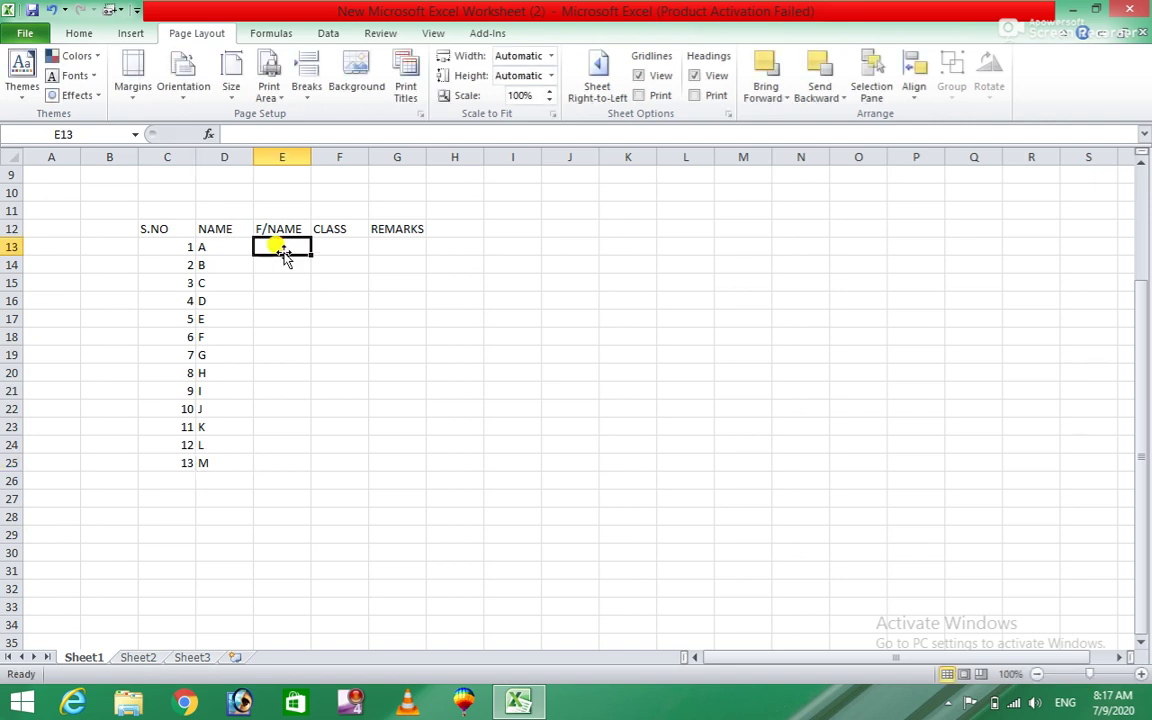
text(S)
key(Return)
text(D)
key(Return)
text(F)
key(Return)
text(E W)
key(Return)
text(S)
key(Return)
text(F)
key(Return)
text(G)
key(Return)
text(T)
key(Return)
text(H)
key(Return)
text(U J J)
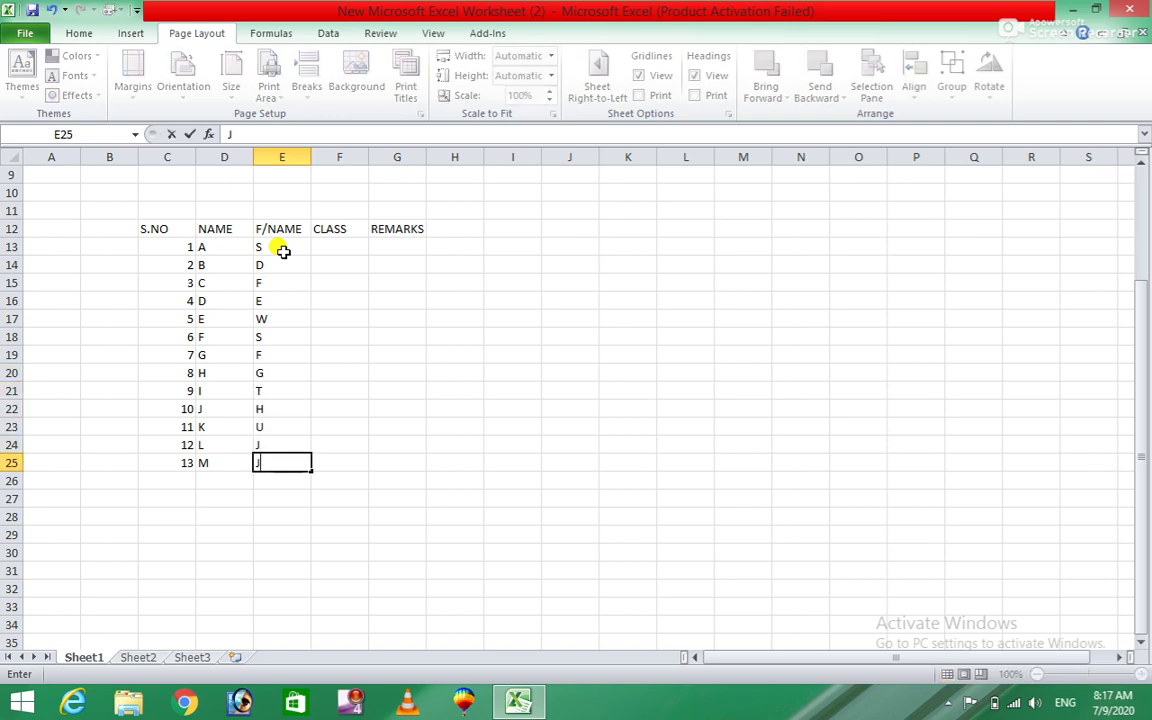
Step: Enter 1 through 8 in order, followed by 2, 3 and 45, down the CLASS column in cells F13 to F23
click(345, 246)
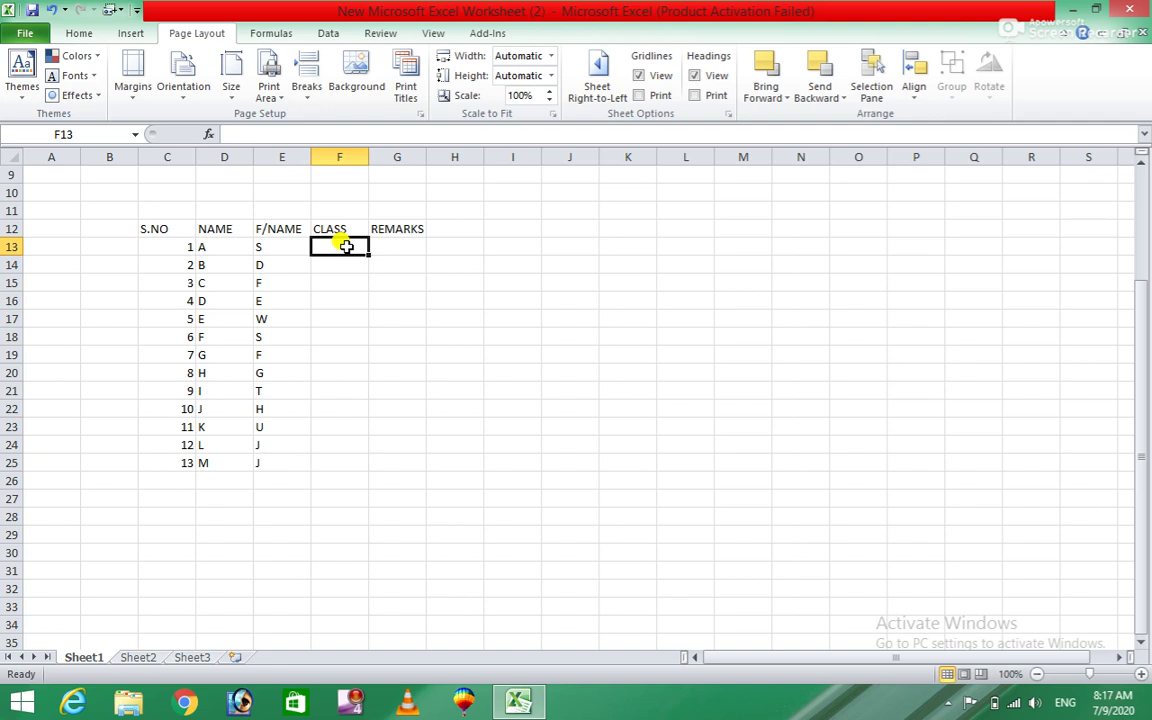
text(1)
key(Return)
text(2)
key(Return)
text(3)
key(Return)
text(4)
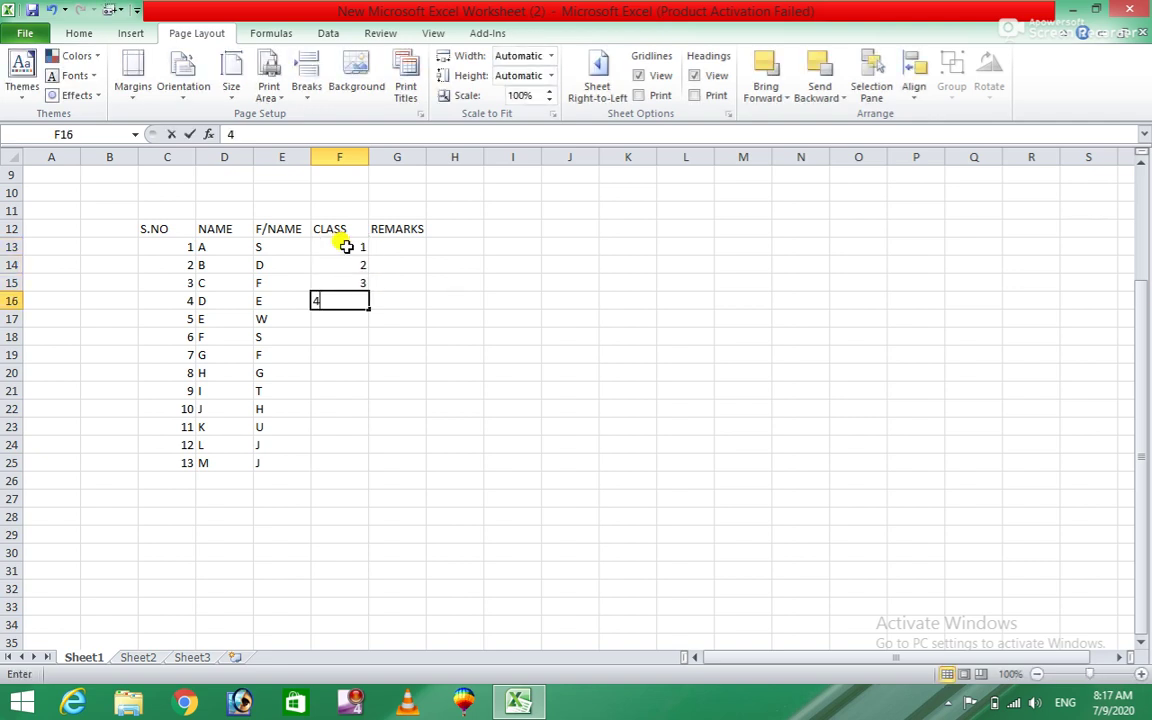
text( 5)
key(Return)
text(6)
key(Return)
text(7)
key(Return)
text(8)
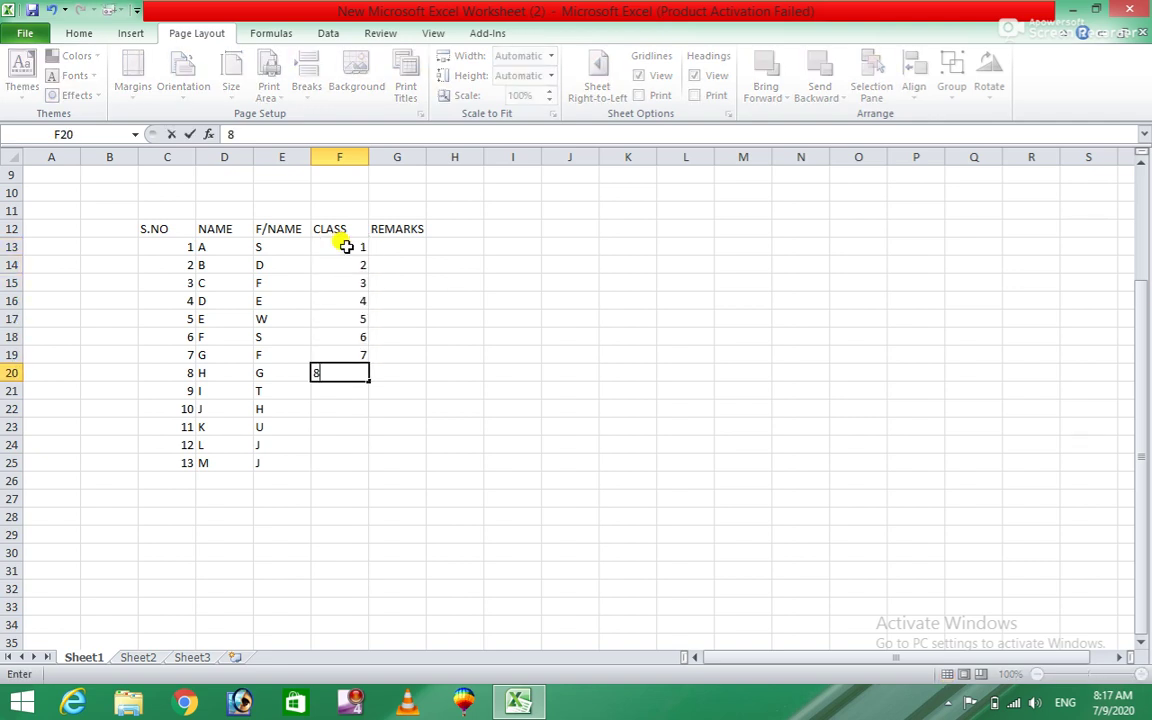
key(Return)
text(2)
key(Return)
text(3)
key(Return)
text(45)
key(Return)
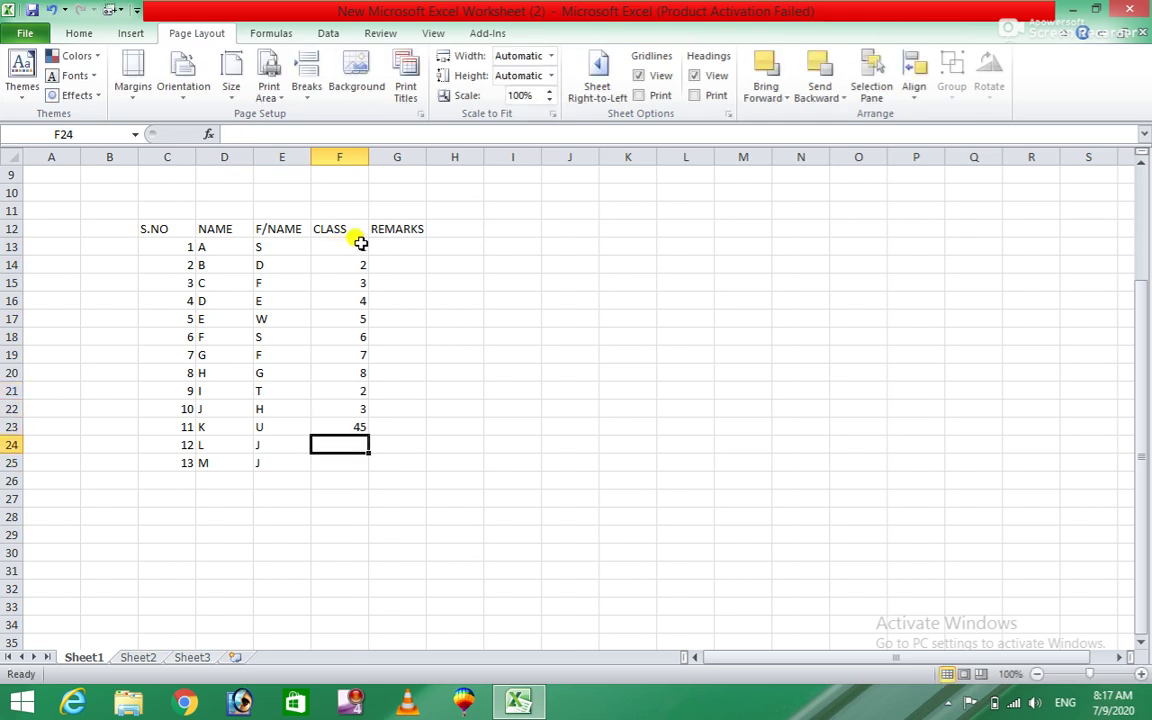
Step: Change the class in F23 to 3 and complete the column with 4 in F24 and 1 in F25
click(352, 427)
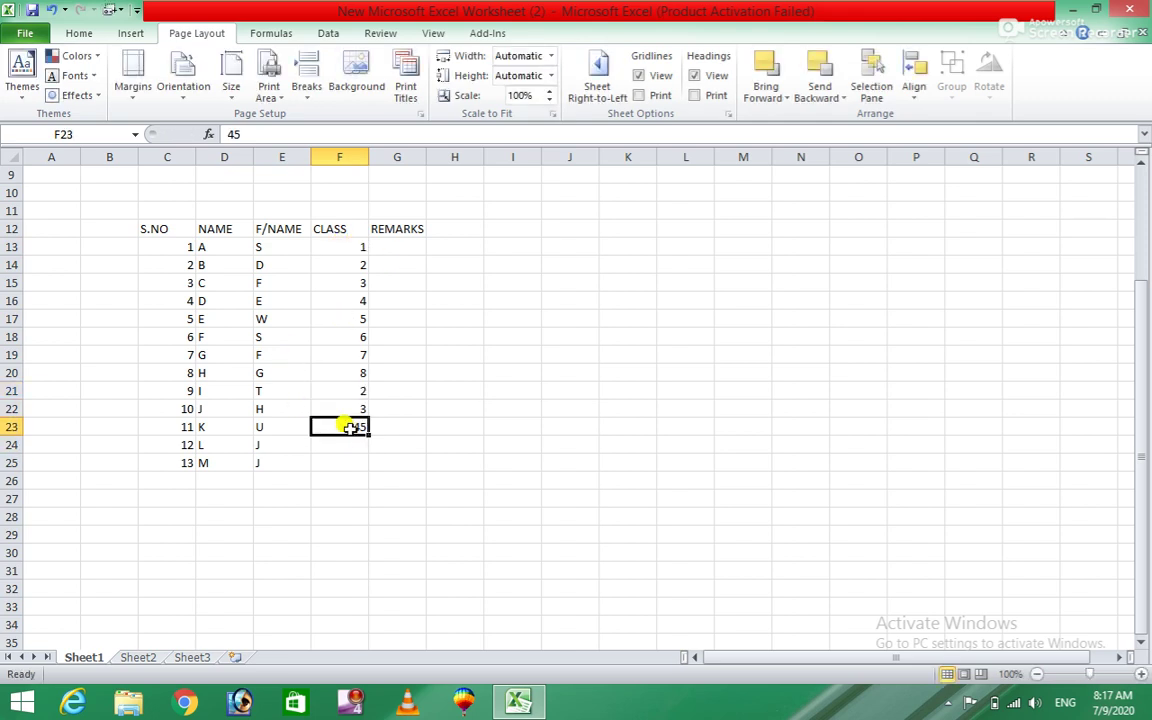
text(3)
key(Return)
text(4)
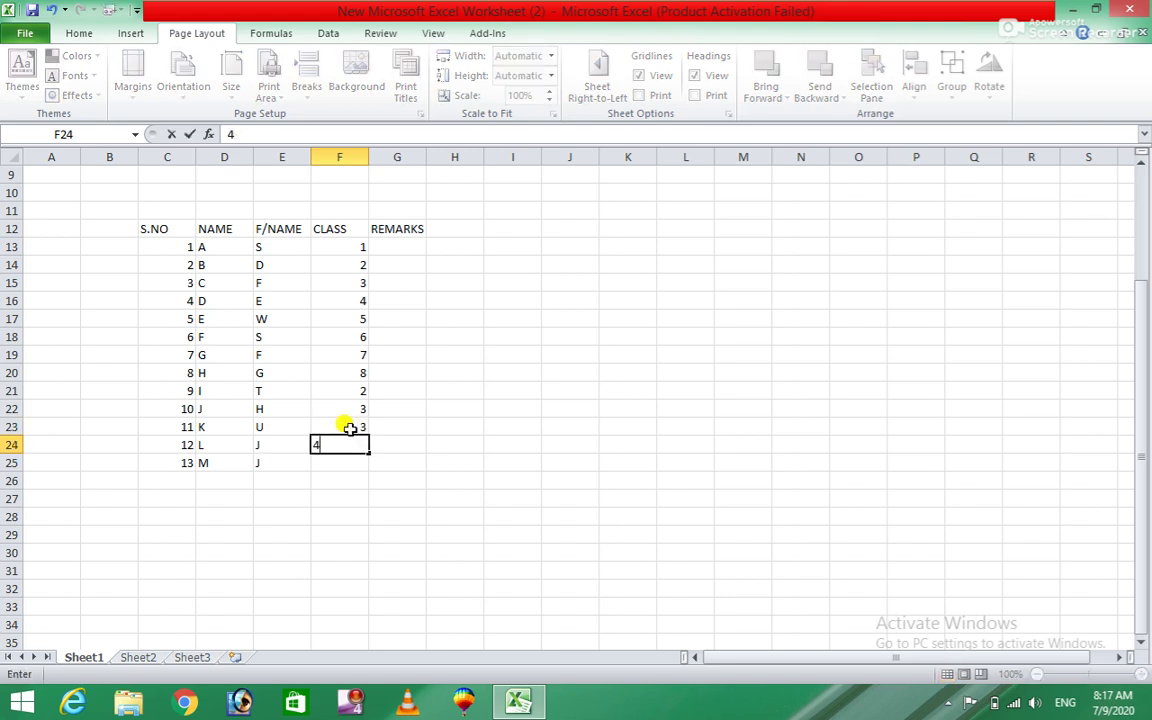
key(Return)
text(1)
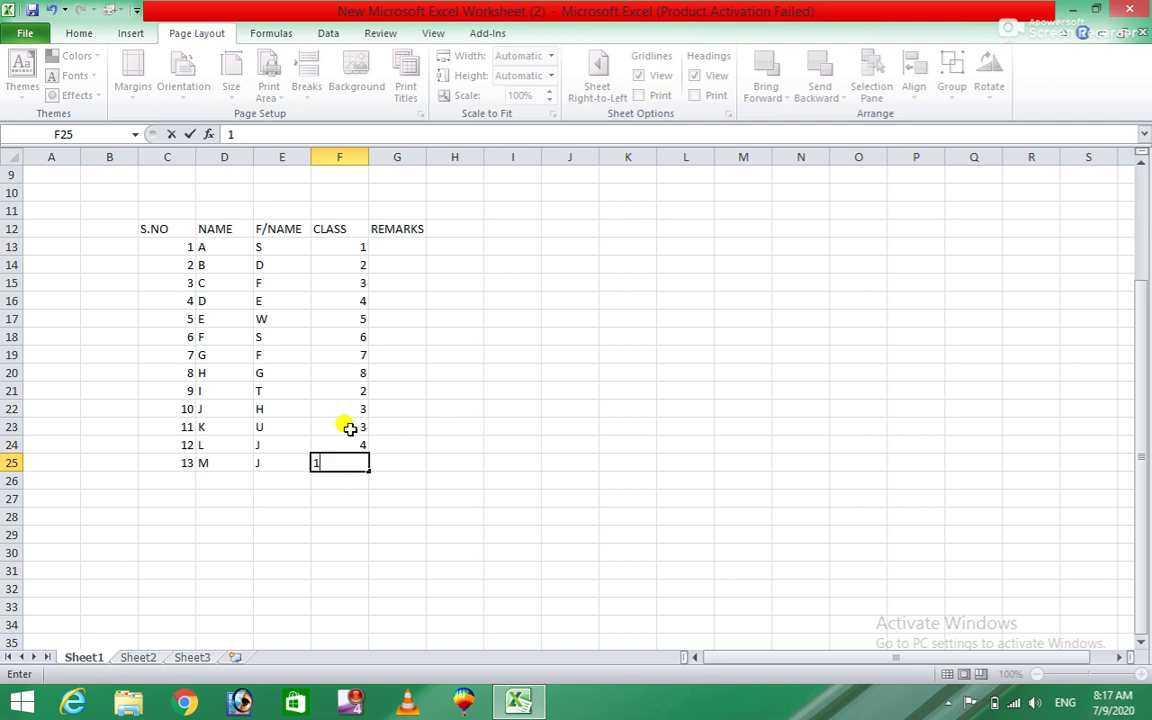
Step: Format the header row C12:G12 with a dark red fill and white text
click(410, 246)
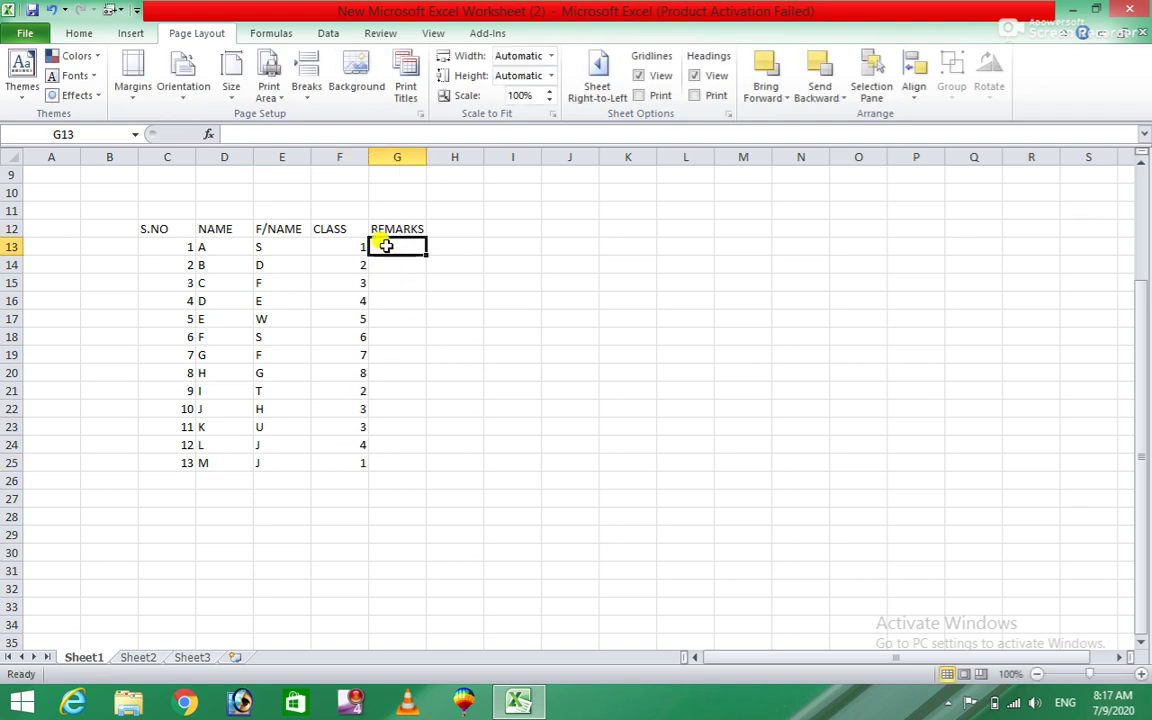
drag(146, 228, 403, 228)
click(130, 33)
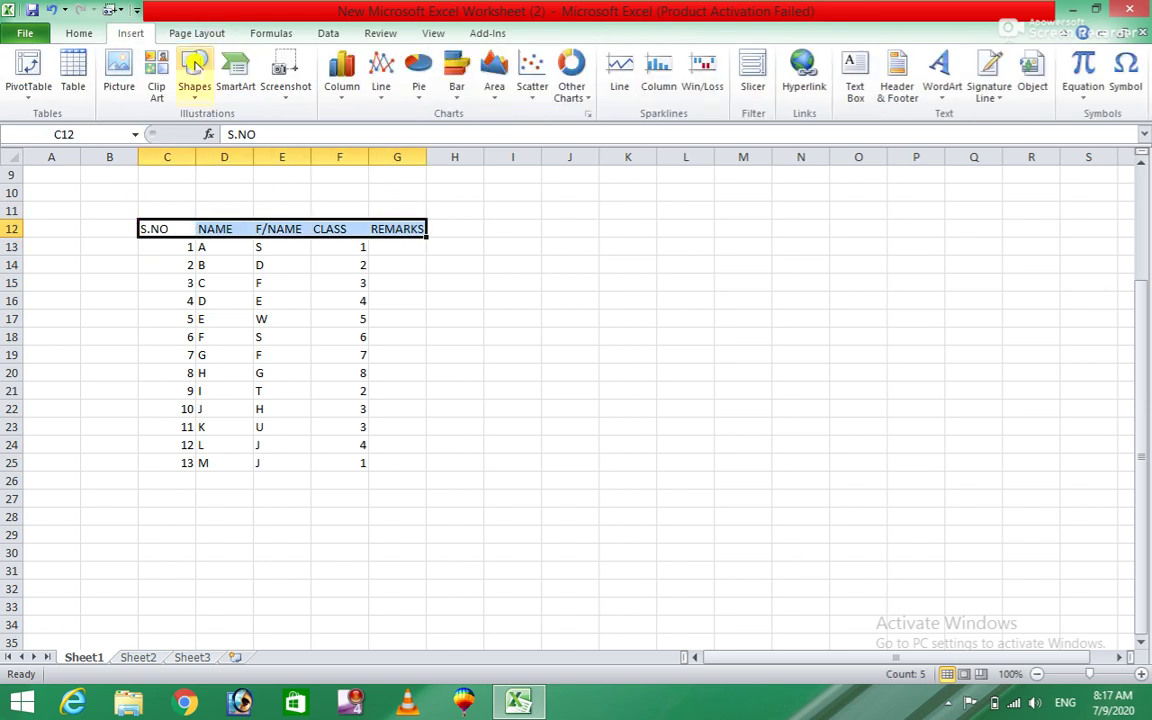
click(80, 34)
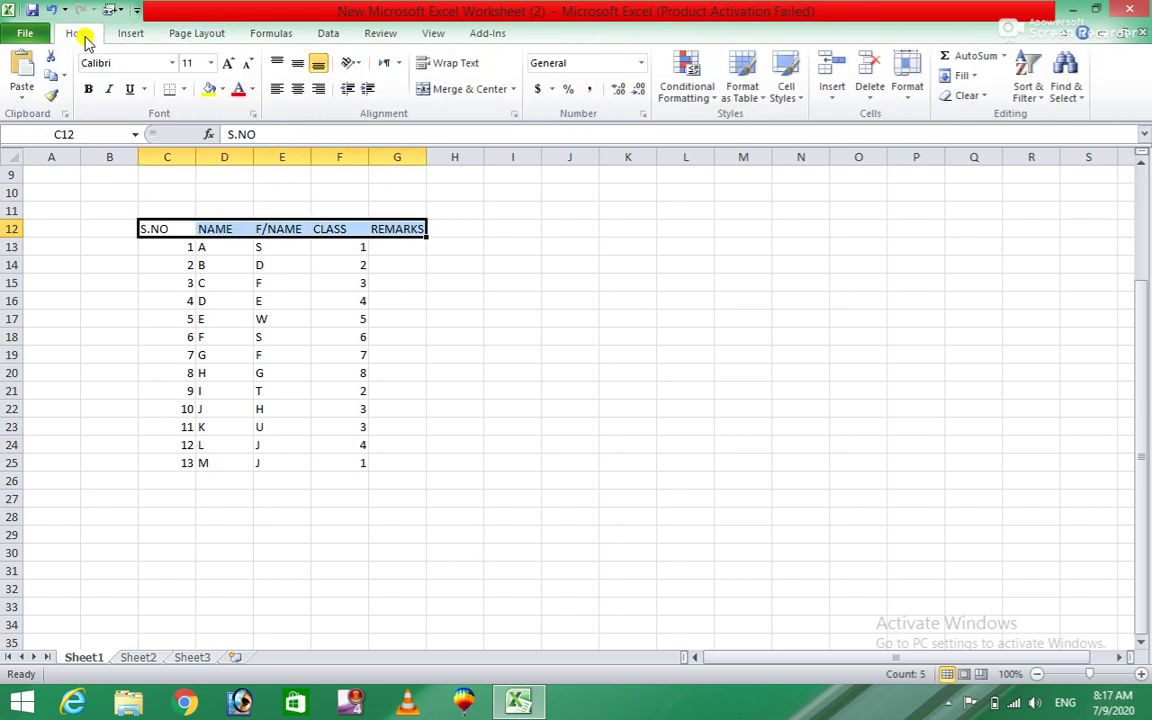
click(254, 91)
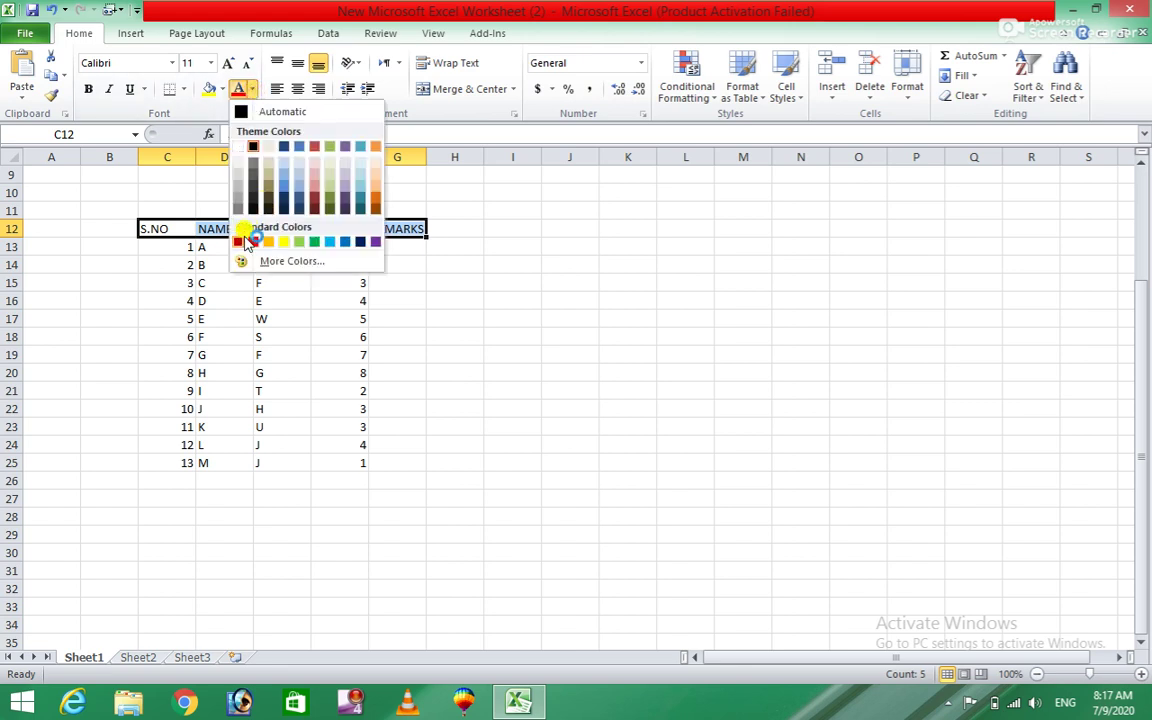
click(222, 90)
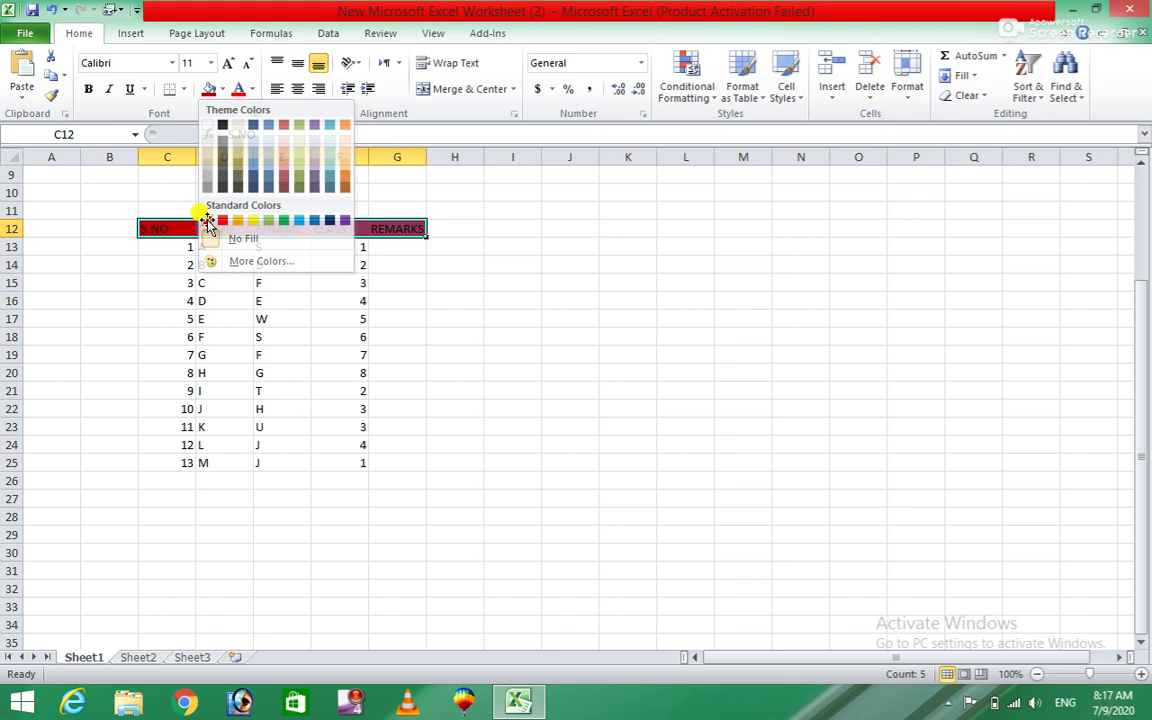
click(206, 222)
click(252, 89)
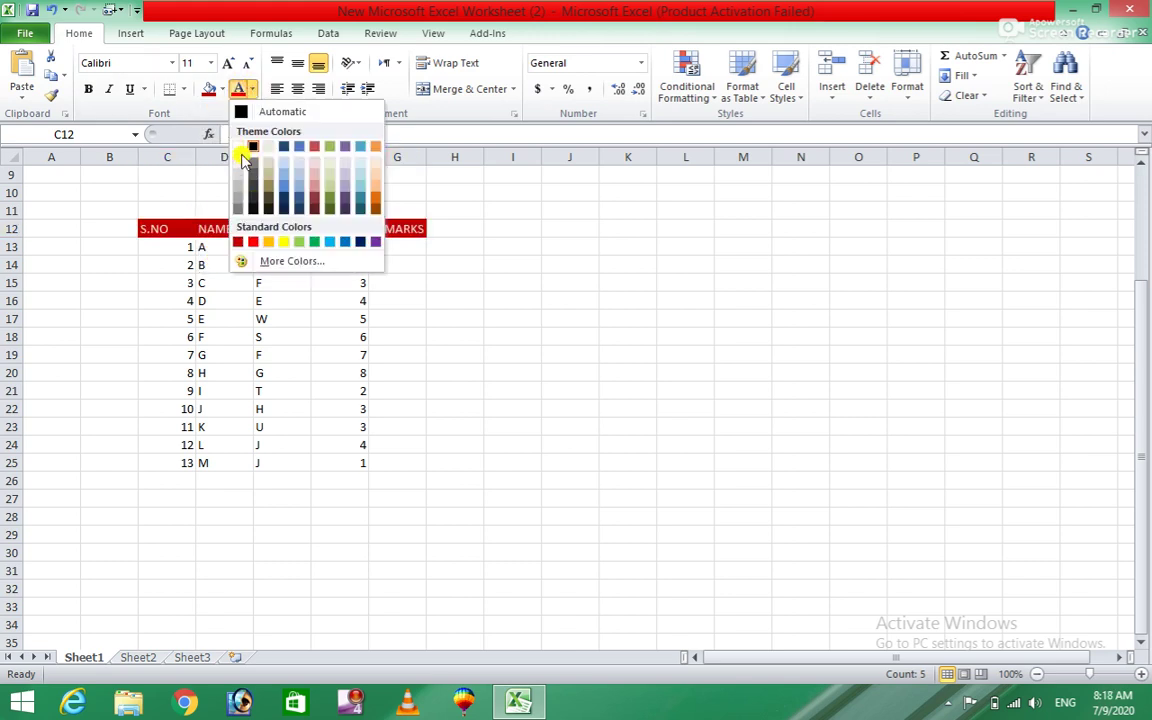
click(243, 148)
click(561, 298)
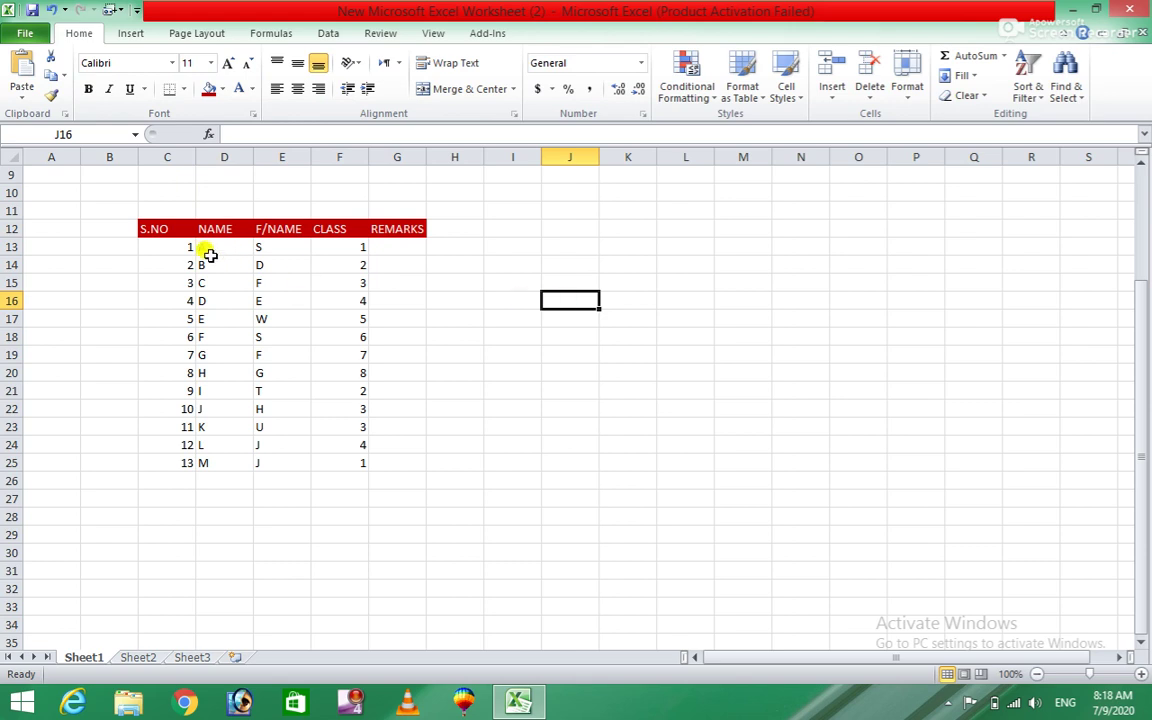
Step: Set the font size of the range C11:G27, covering the whole table, to 14
drag(137, 218, 439, 507)
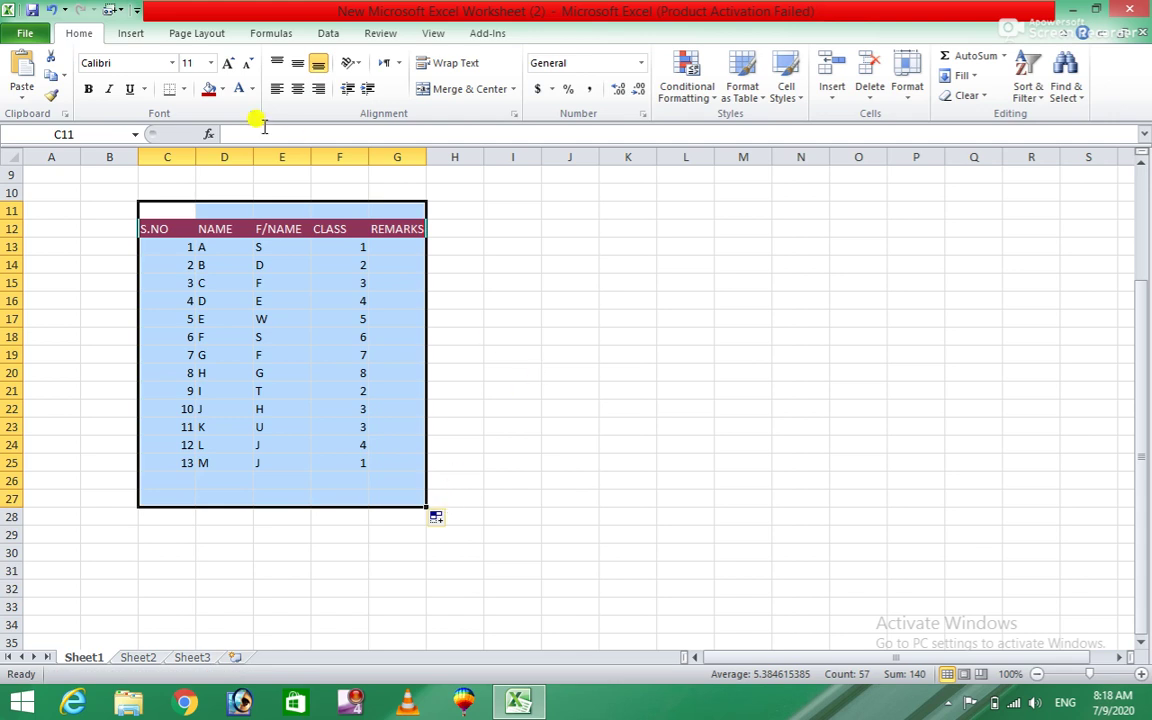
click(210, 62)
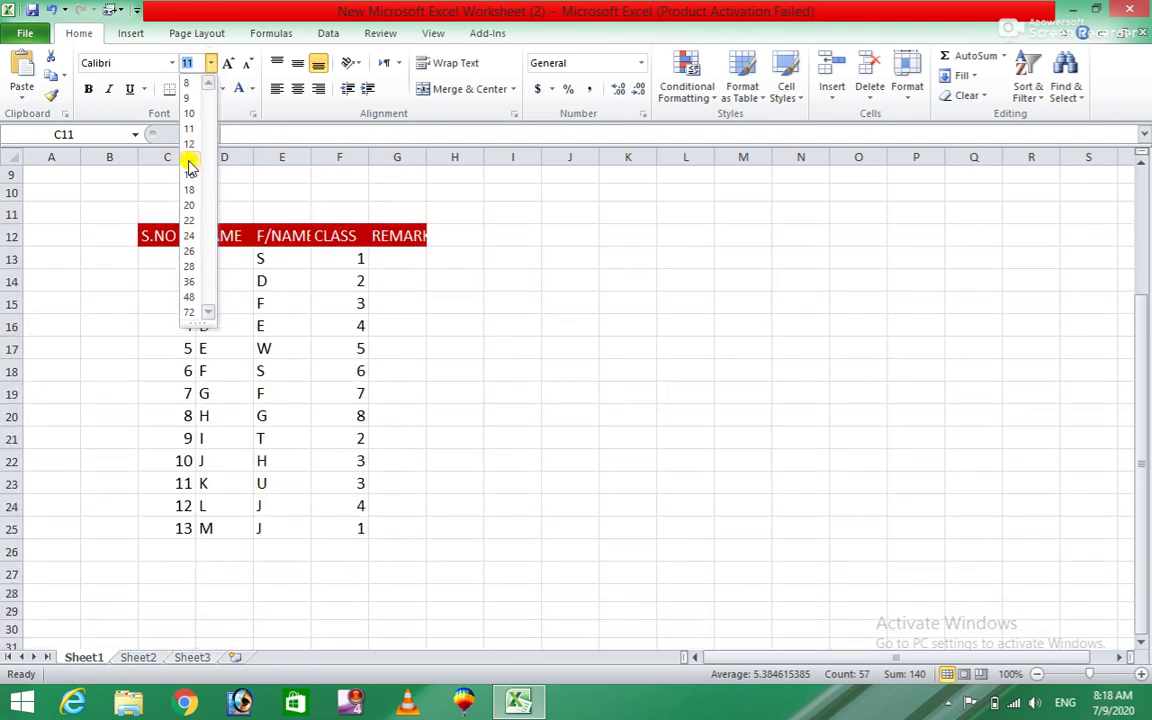
click(190, 145)
click(556, 376)
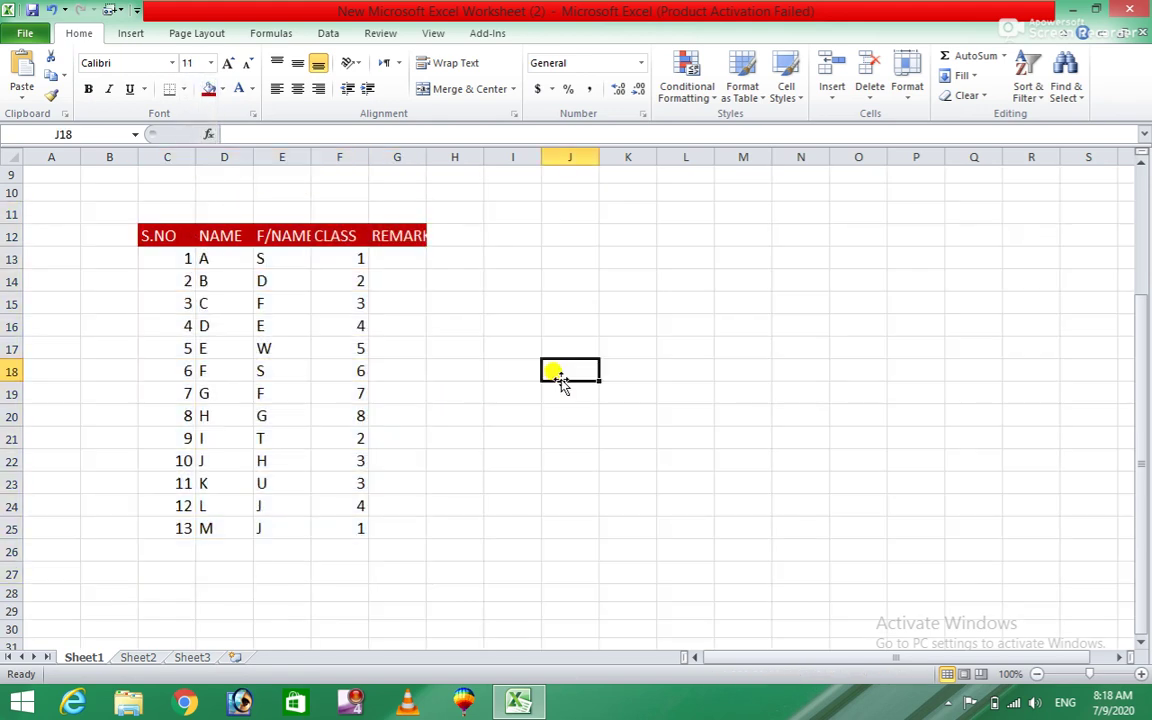
Step: Apply the Last Custom Setting page margins (top 0.75", bottom 0", left 0.5", right 0.25") to the sheet
click(205, 34)
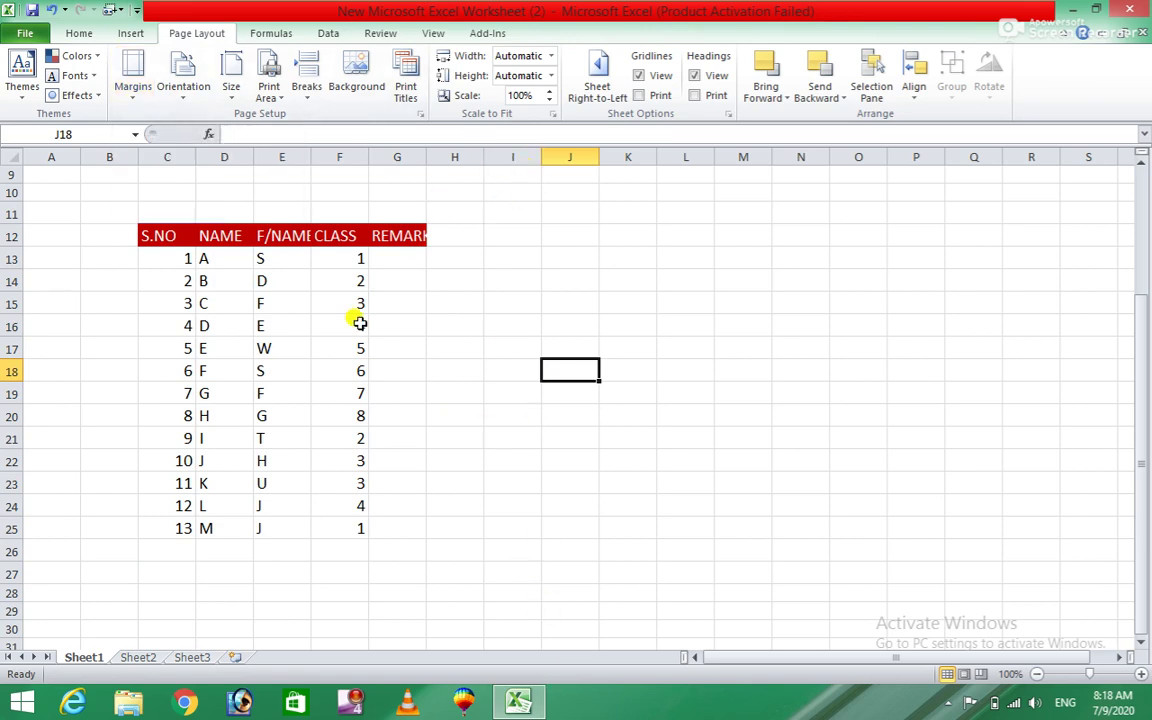
click(129, 101)
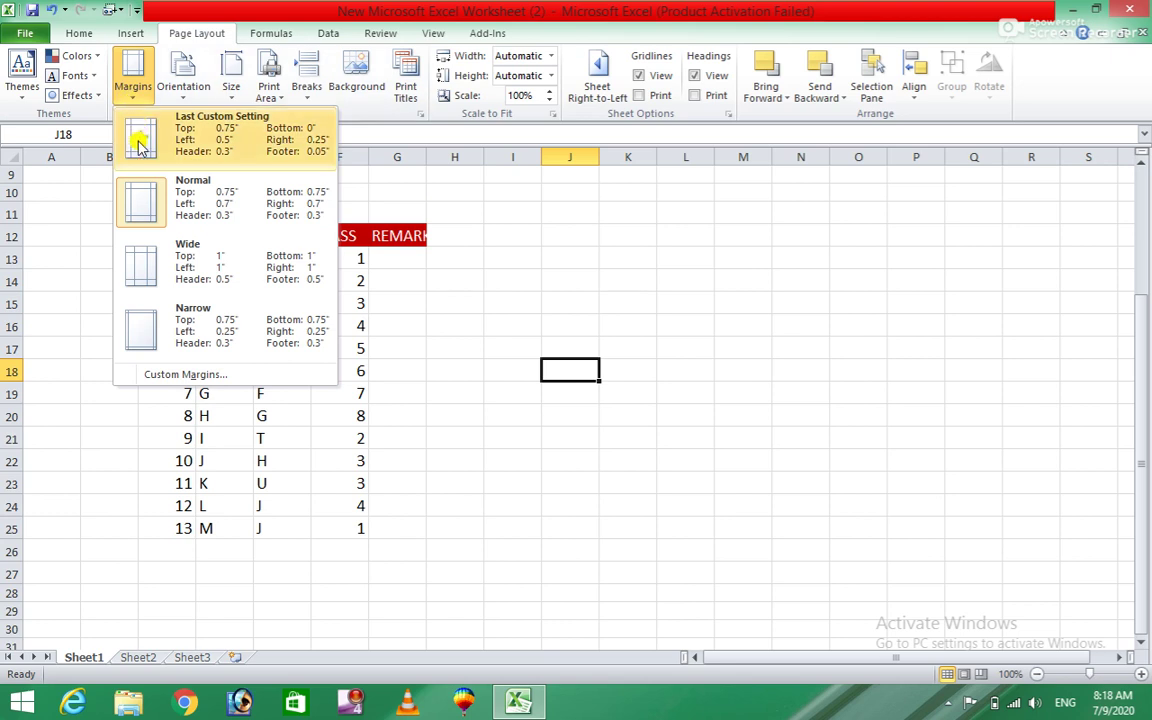
click(139, 143)
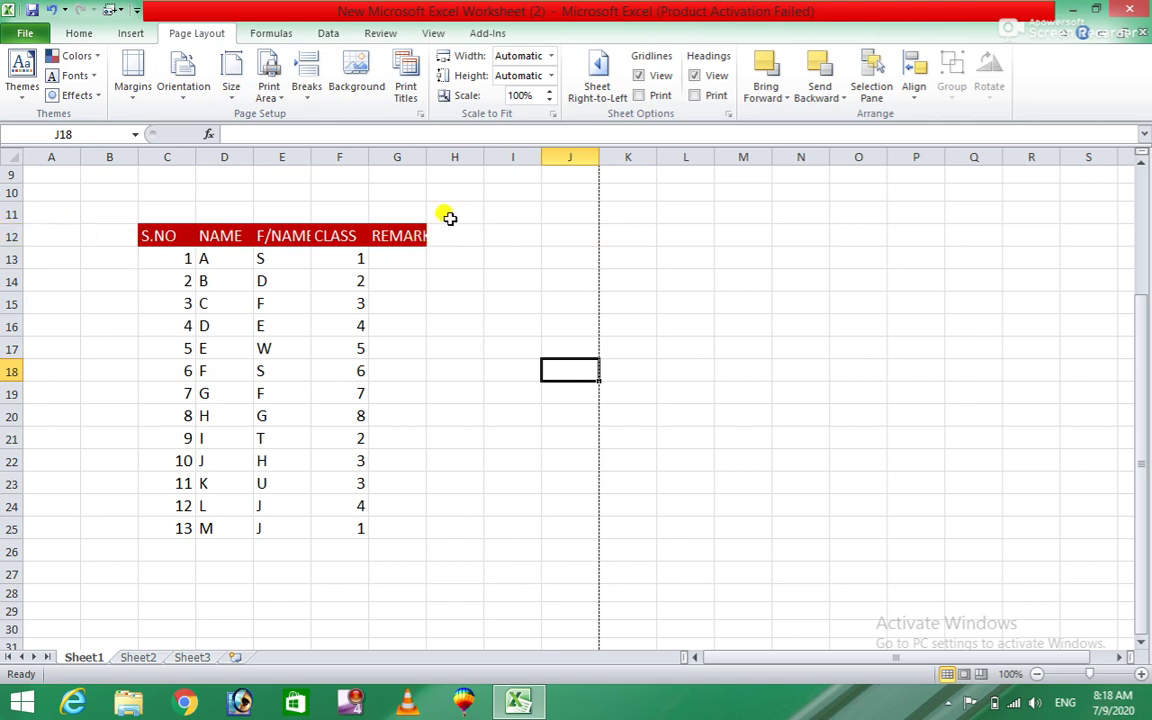
Step: Widen columns G, F, E and D so the REMARKS, CLASS, F/NAME and NAME headings have enough room
drag(425, 151, 449, 158)
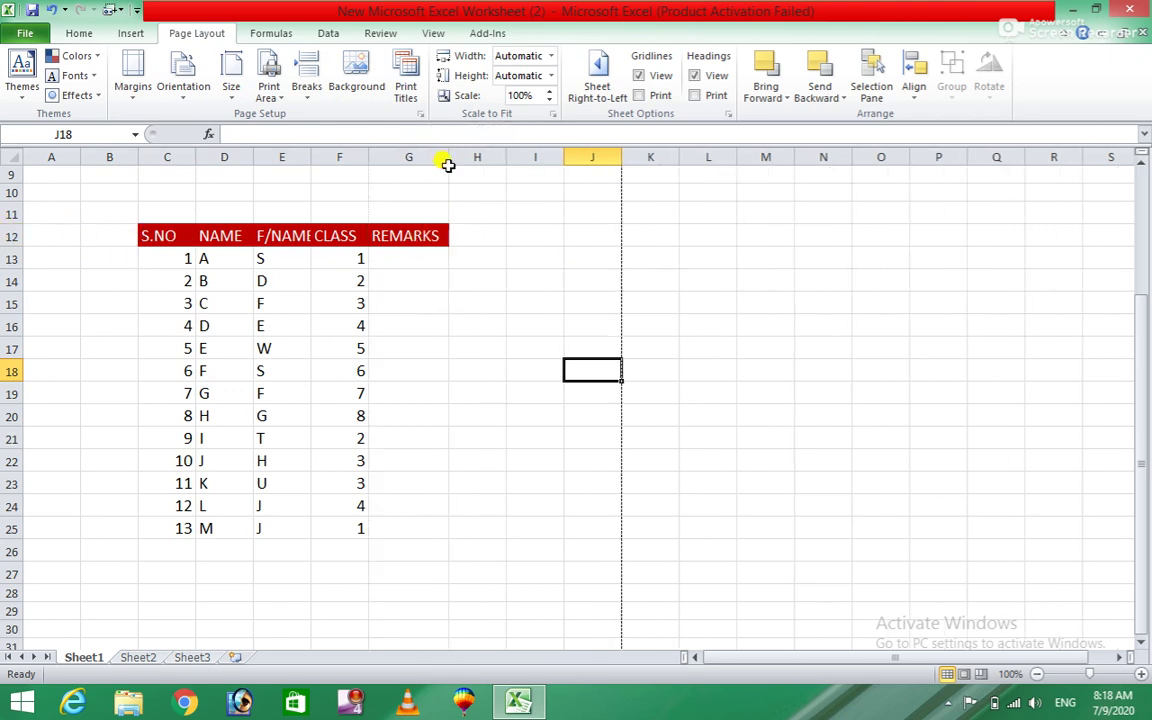
drag(368, 152, 396, 165)
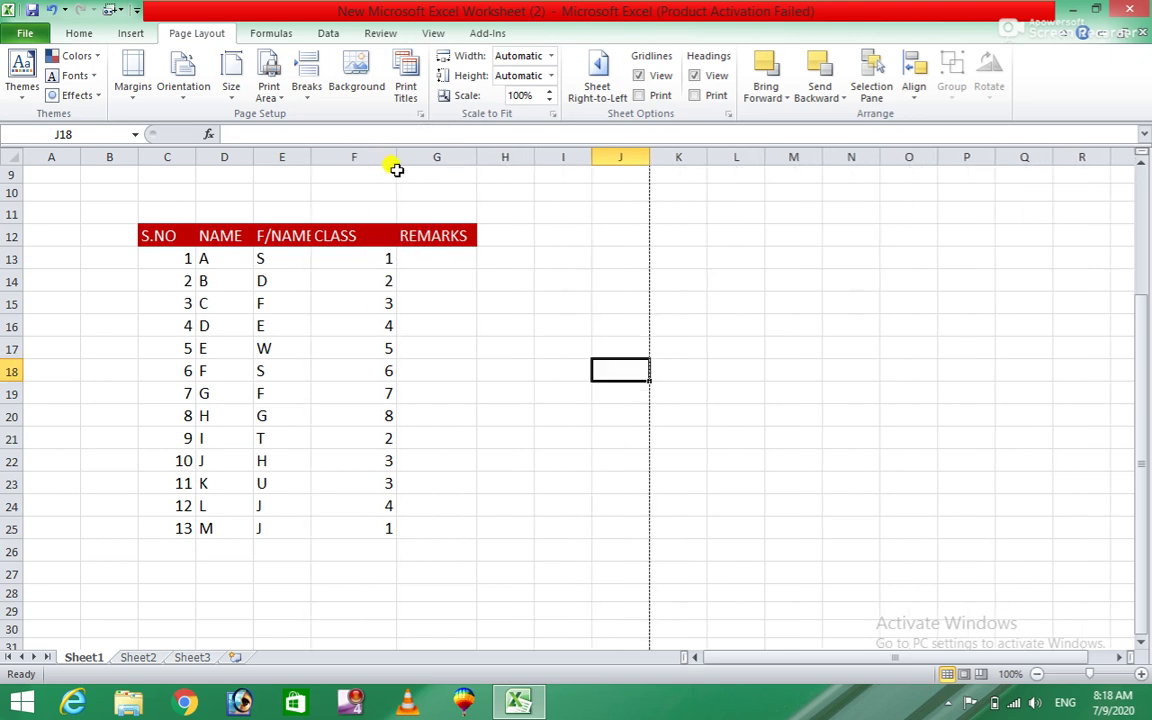
drag(310, 147, 347, 162)
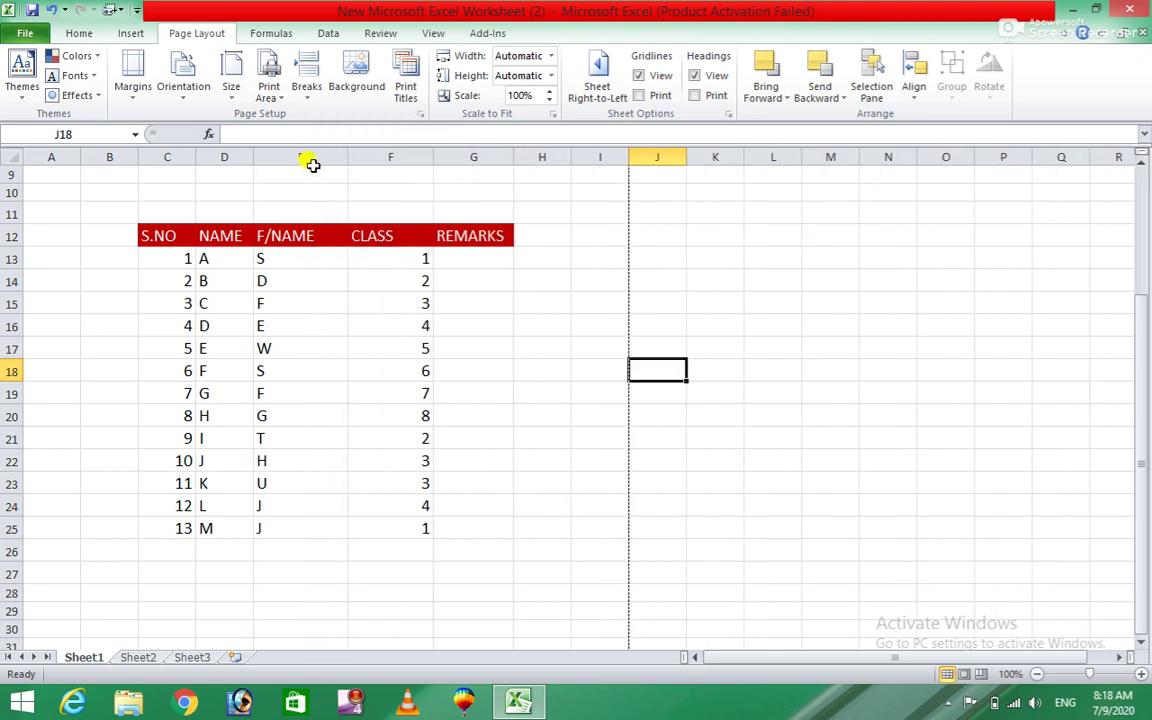
drag(254, 155, 289, 165)
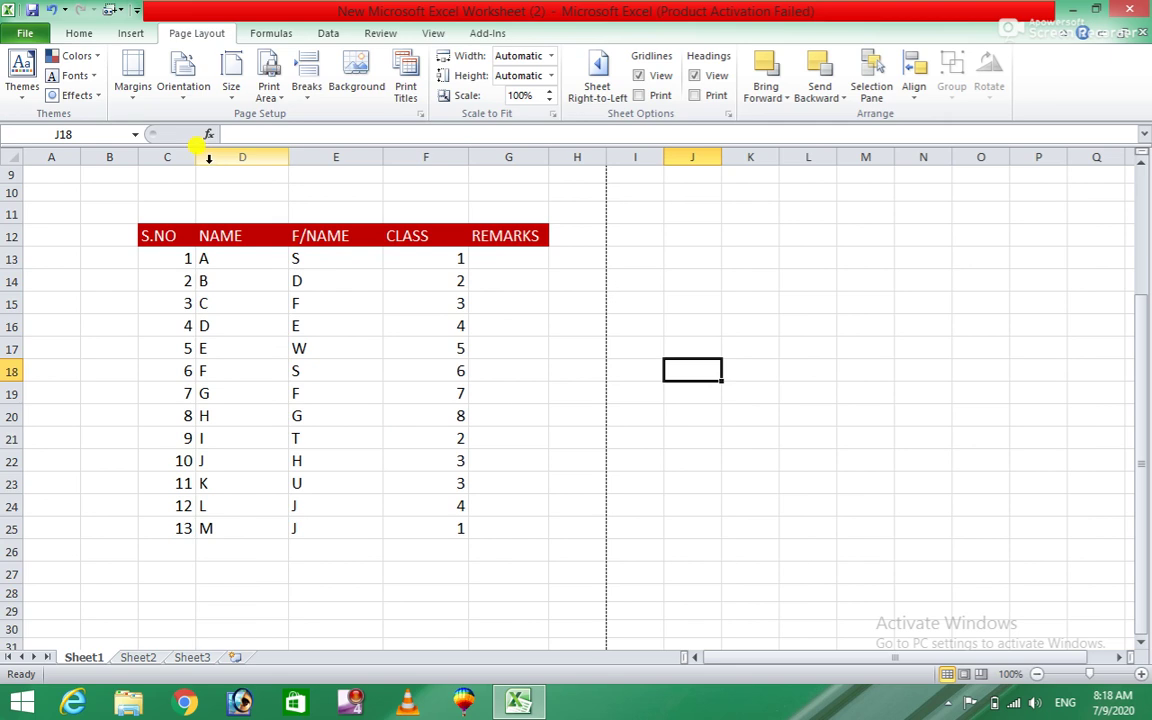
Step: Apply the Normal page margins to the sheet and check the page in the print preview
click(133, 78)
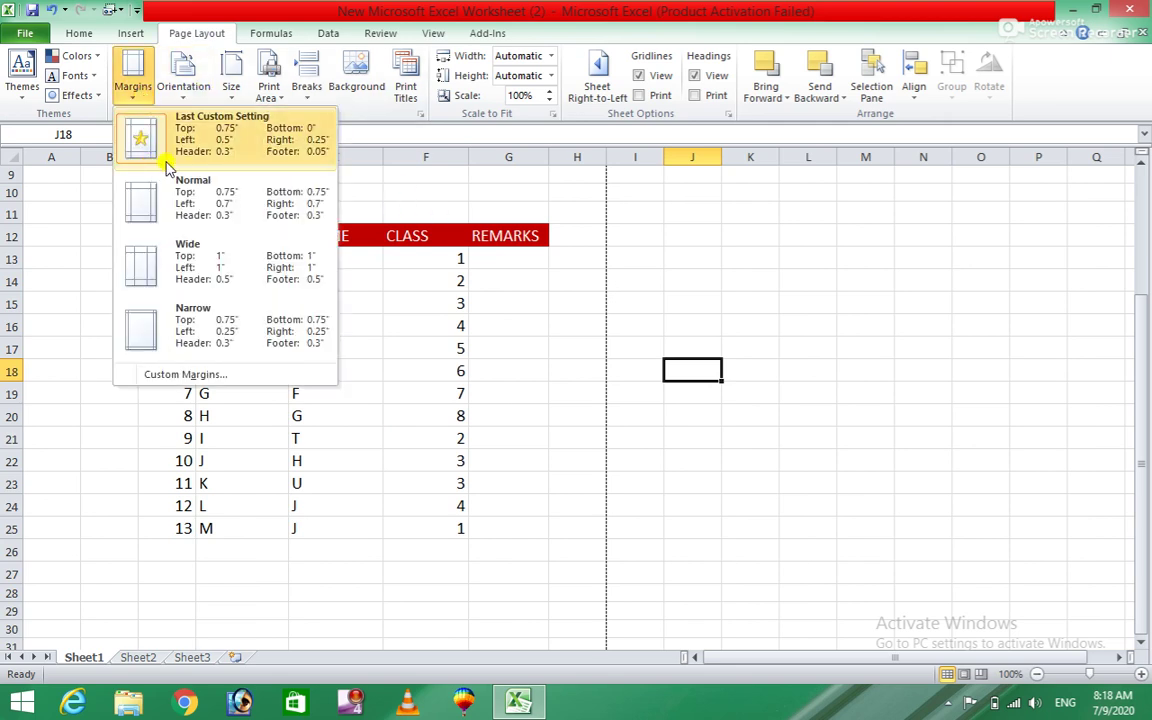
click(198, 210)
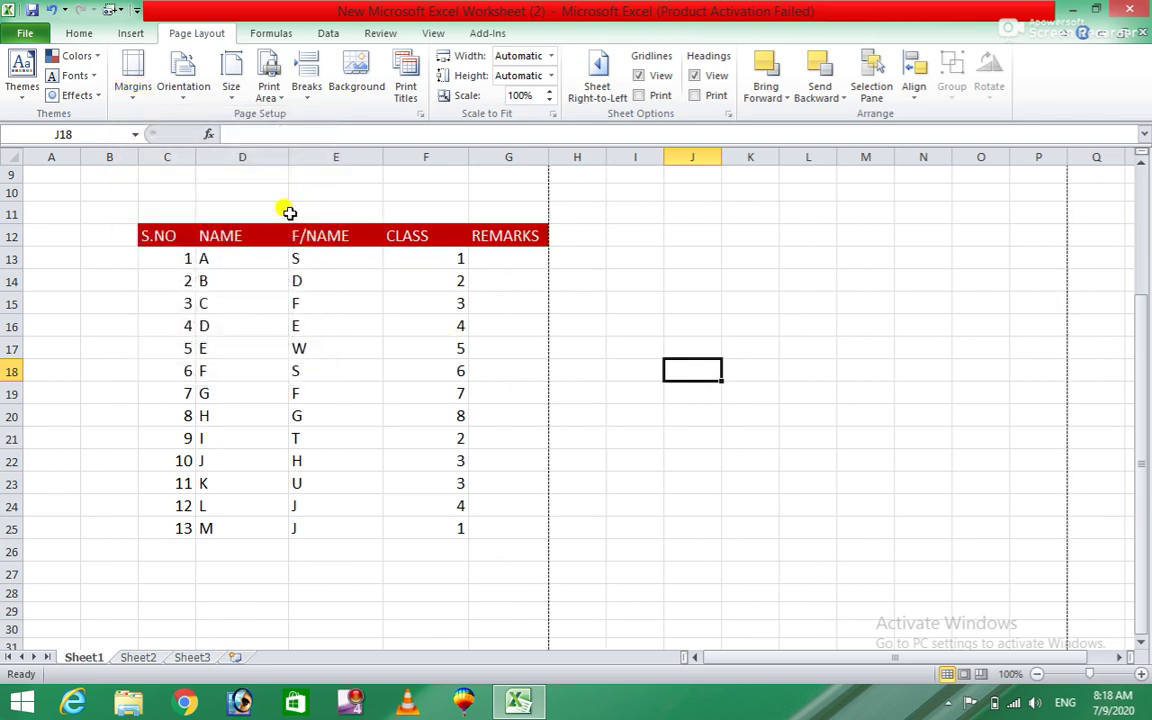
click(27, 34)
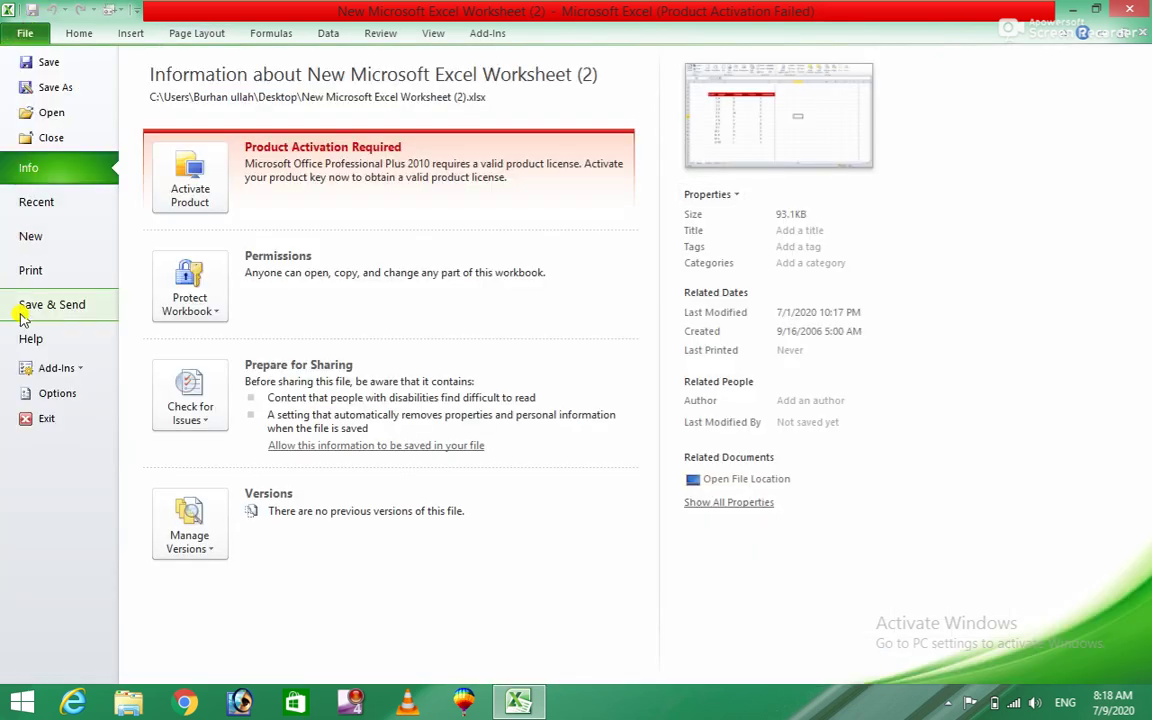
click(33, 272)
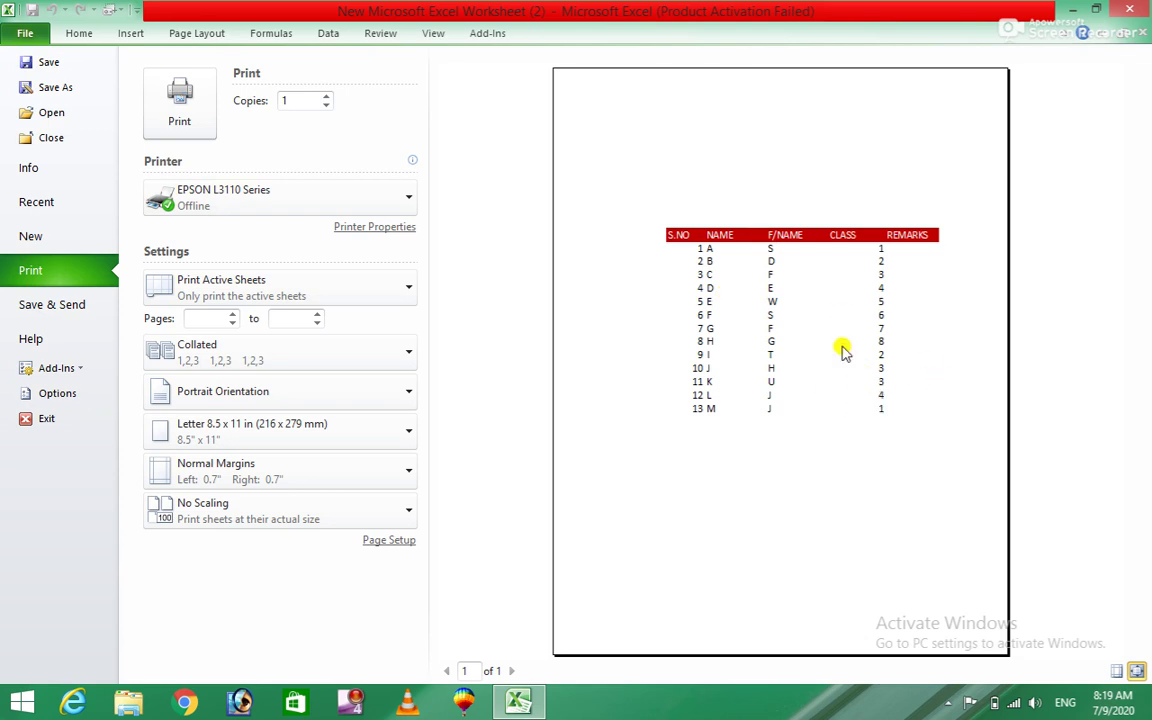
click(197, 36)
Step: Apply the Wide page margins to the sheet and check both pages in the print preview
click(133, 86)
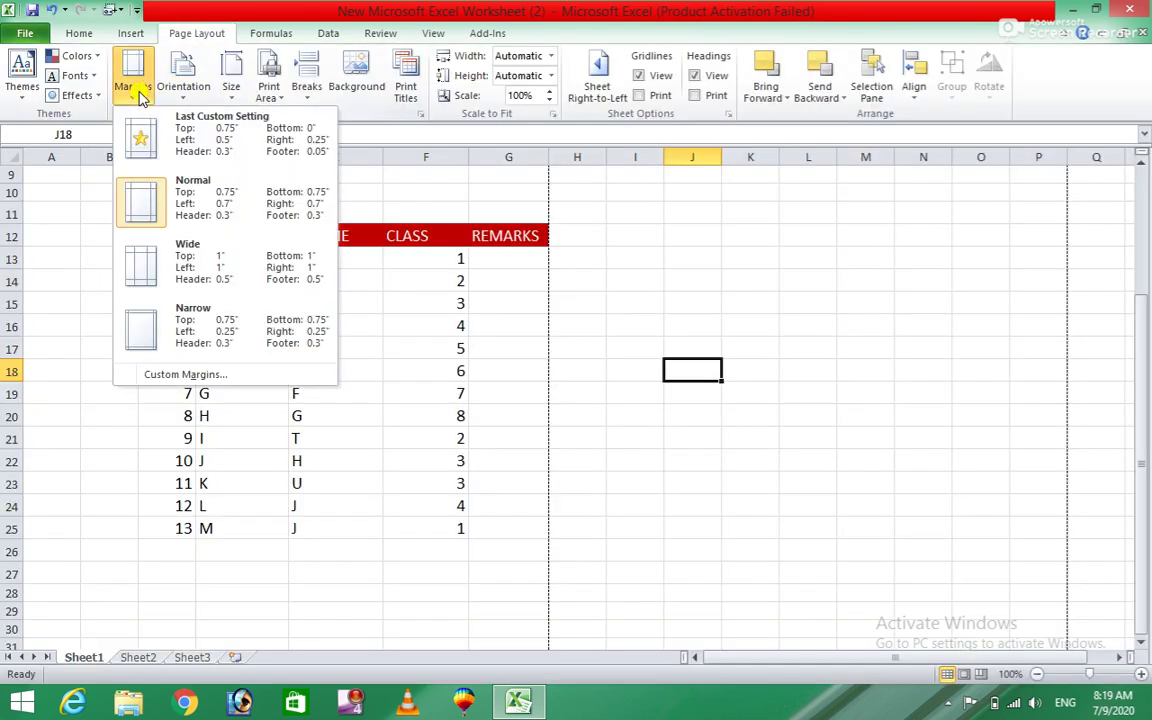
click(157, 272)
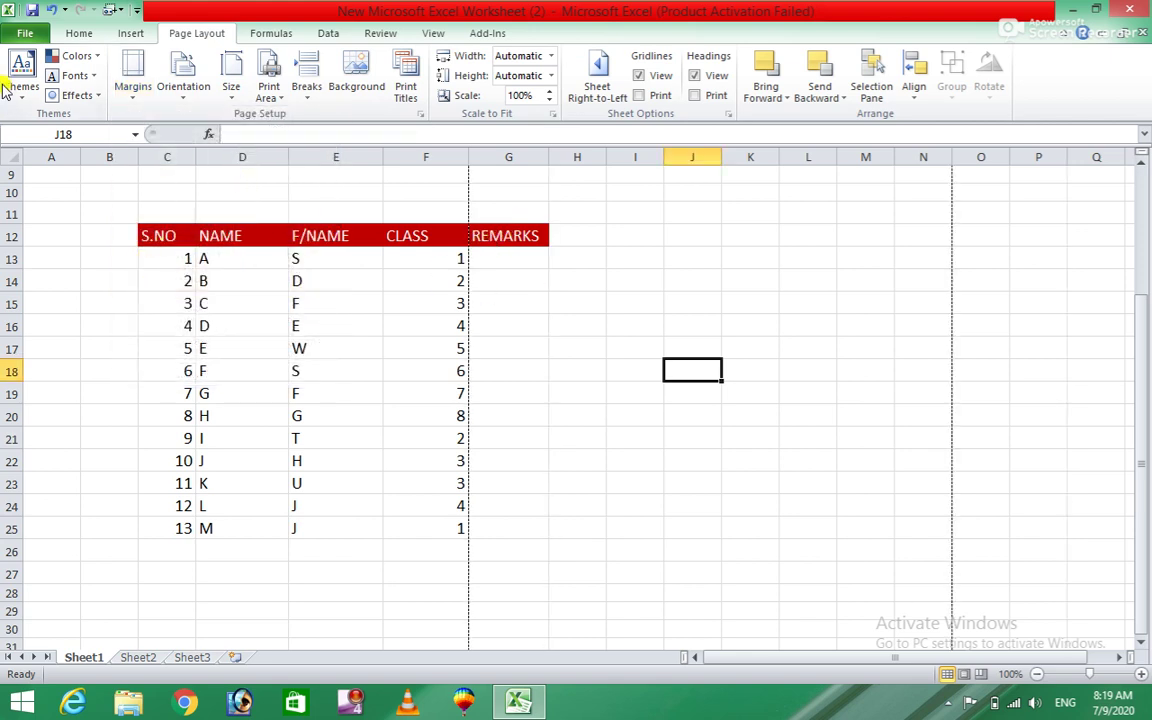
click(277, 101)
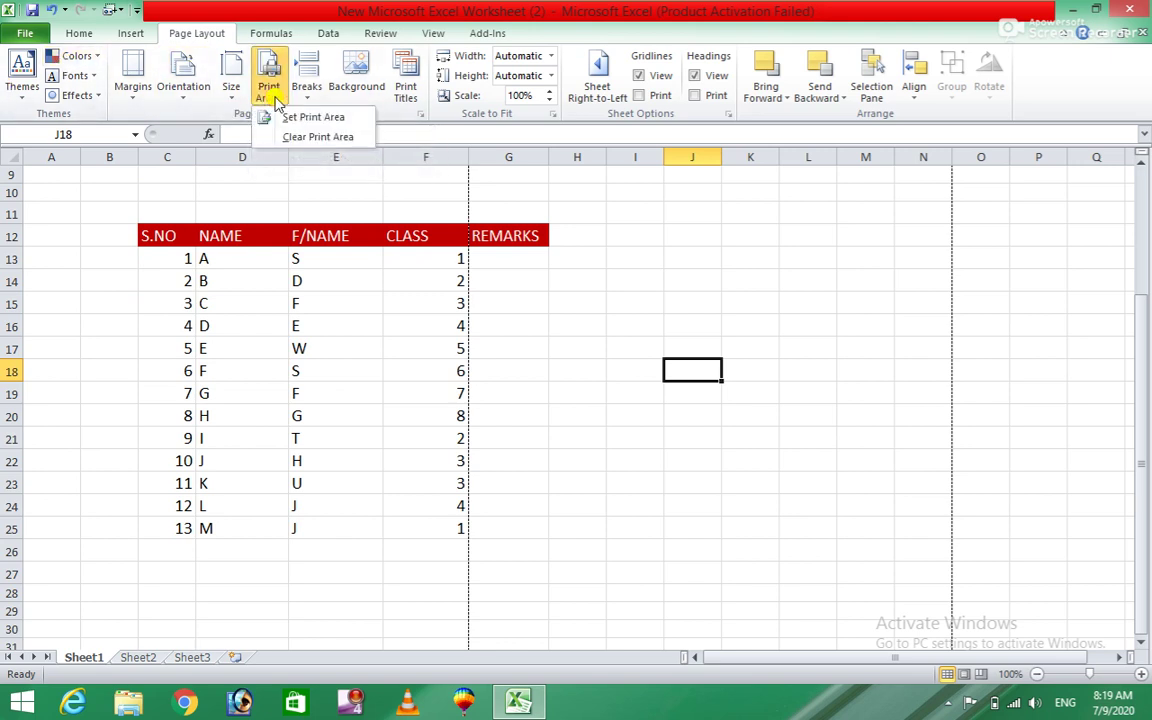
click(270, 67)
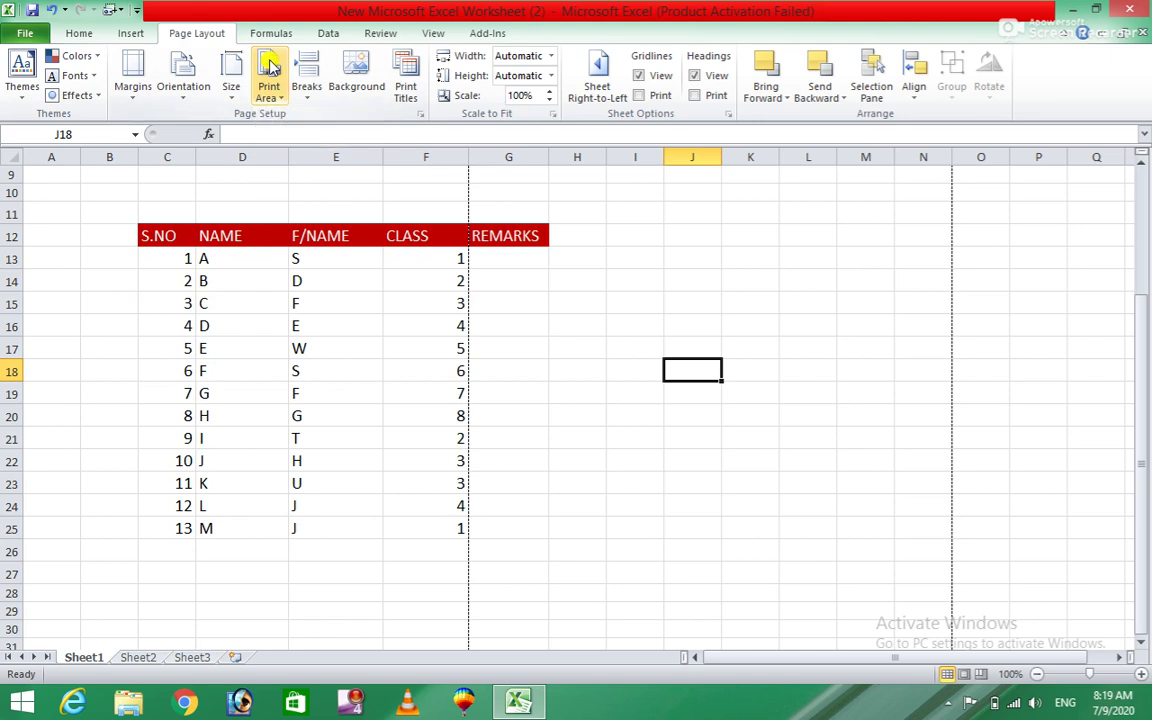
click(30, 33)
click(42, 270)
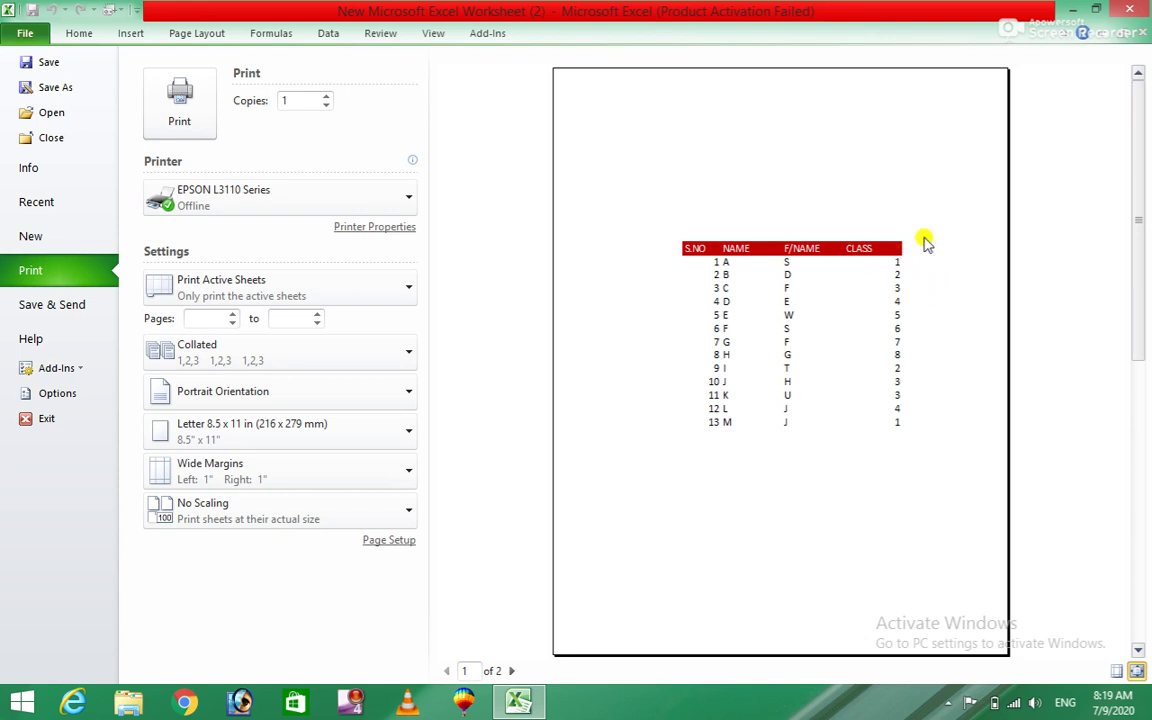
drag(1141, 210, 1137, 373)
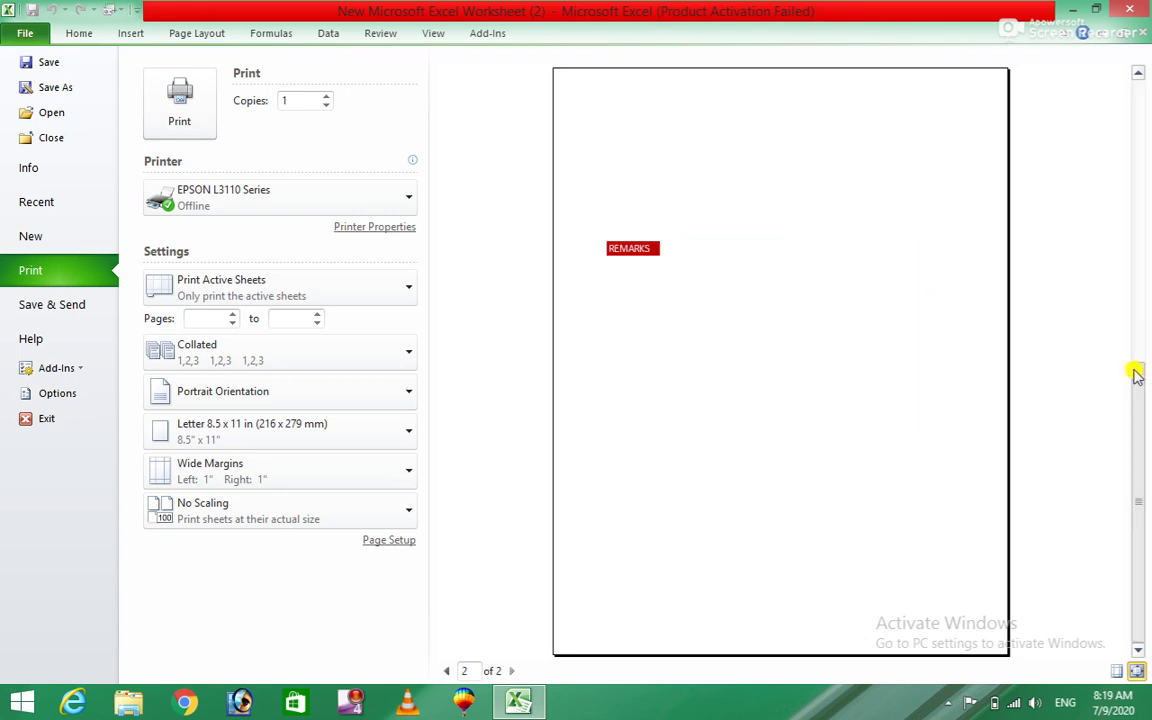
drag(1139, 437, 1146, 266)
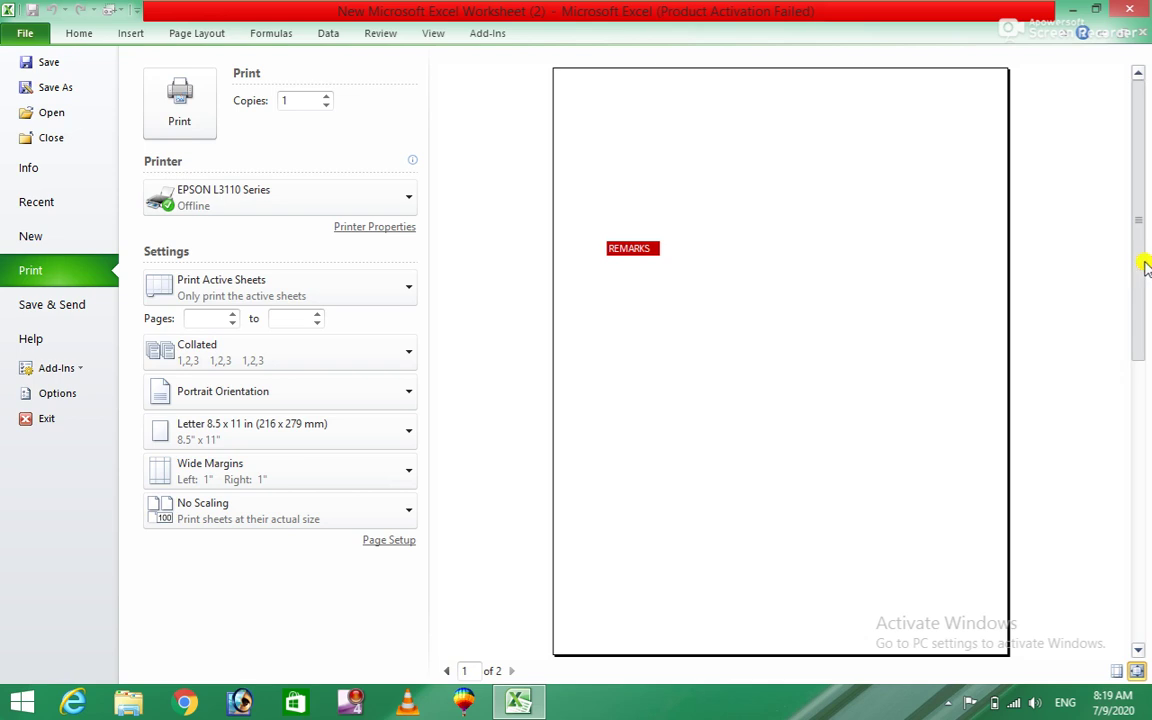
click(196, 32)
Step: Apply the Narrow page margins to the sheet and check the page in the print preview
click(138, 90)
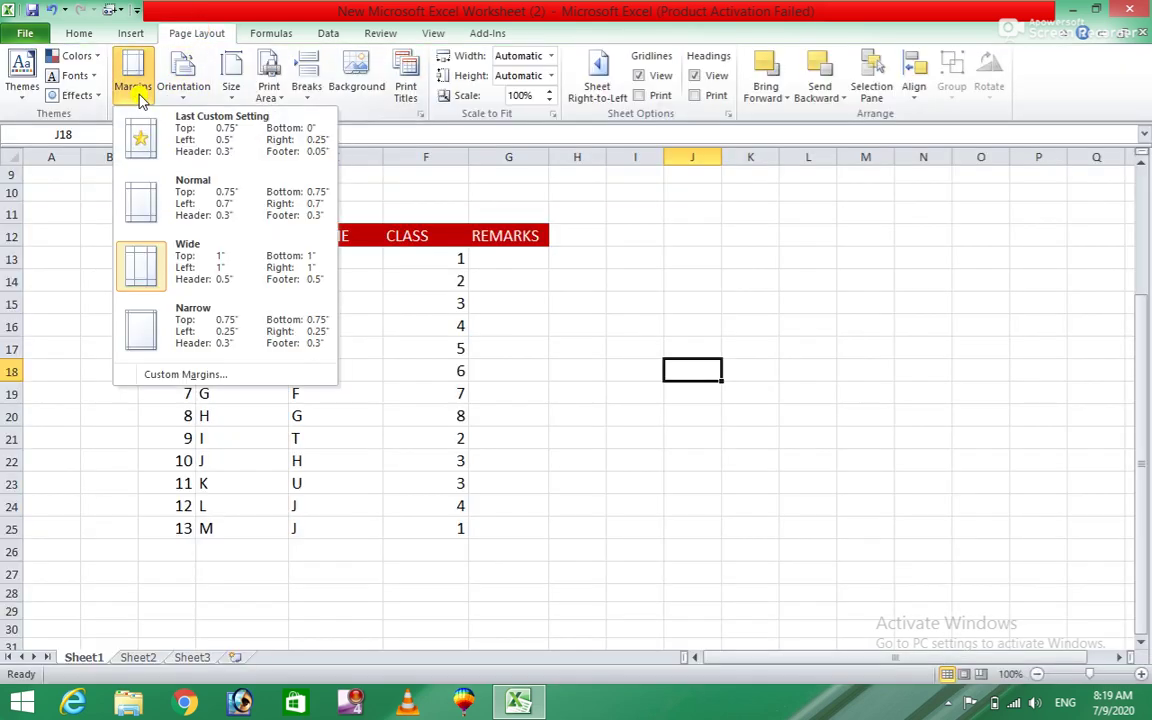
click(172, 338)
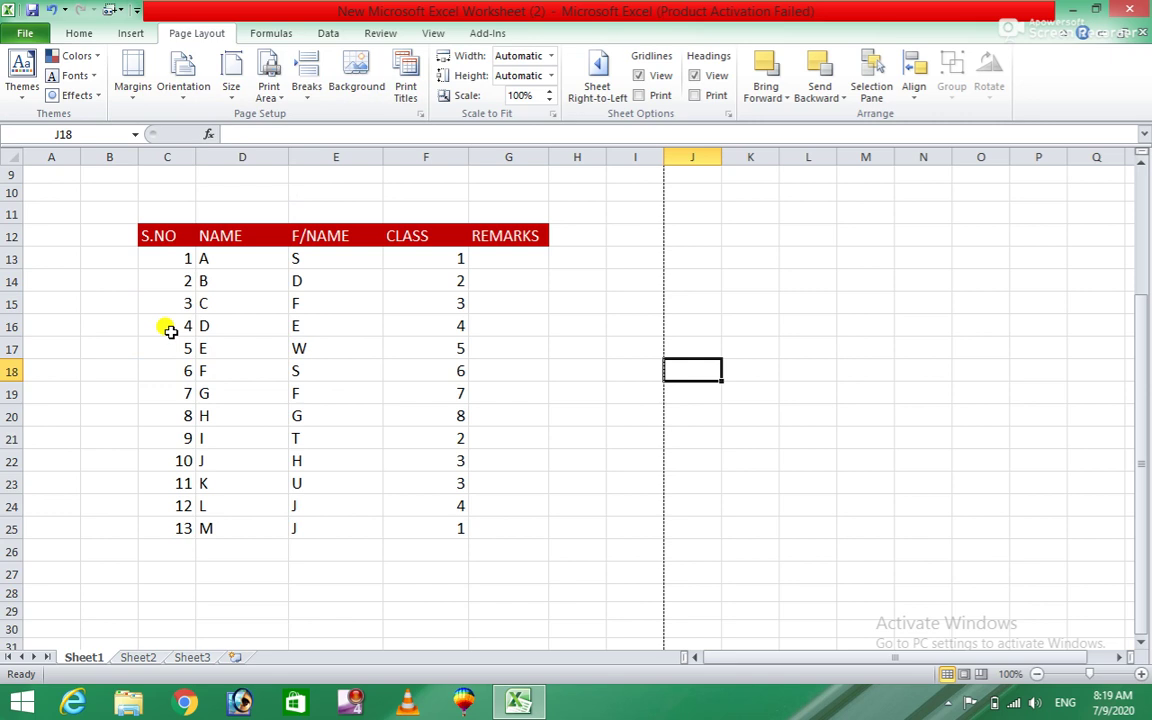
click(27, 34)
click(31, 274)
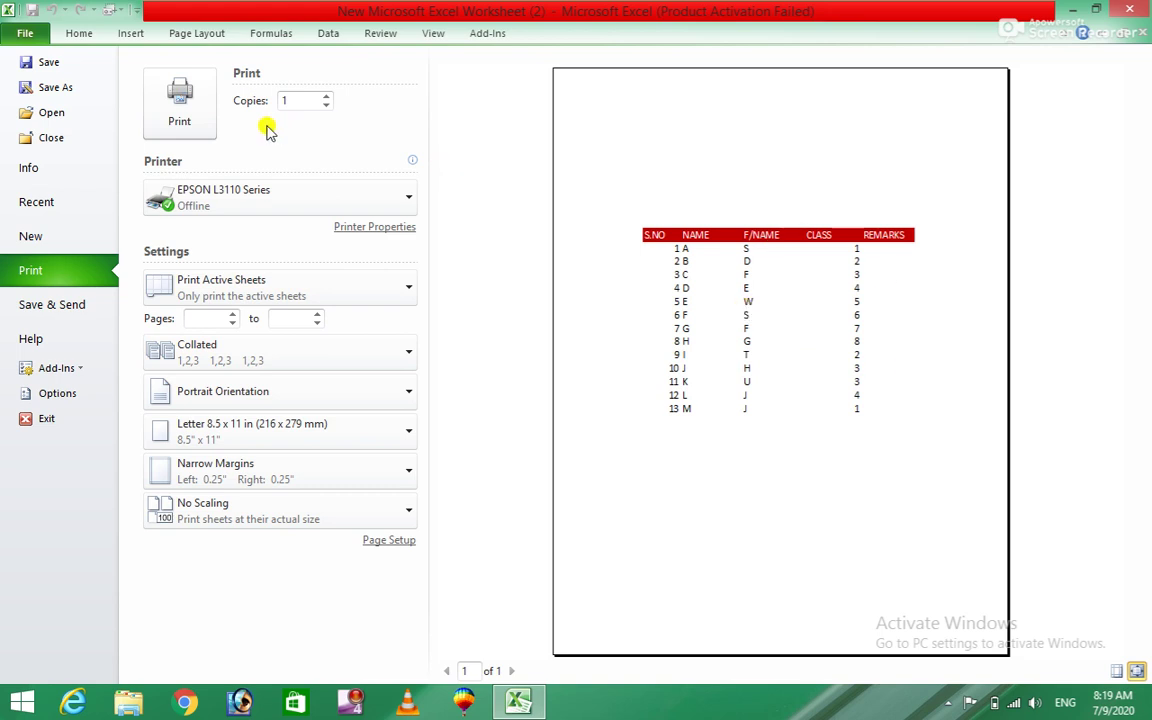
click(180, 33)
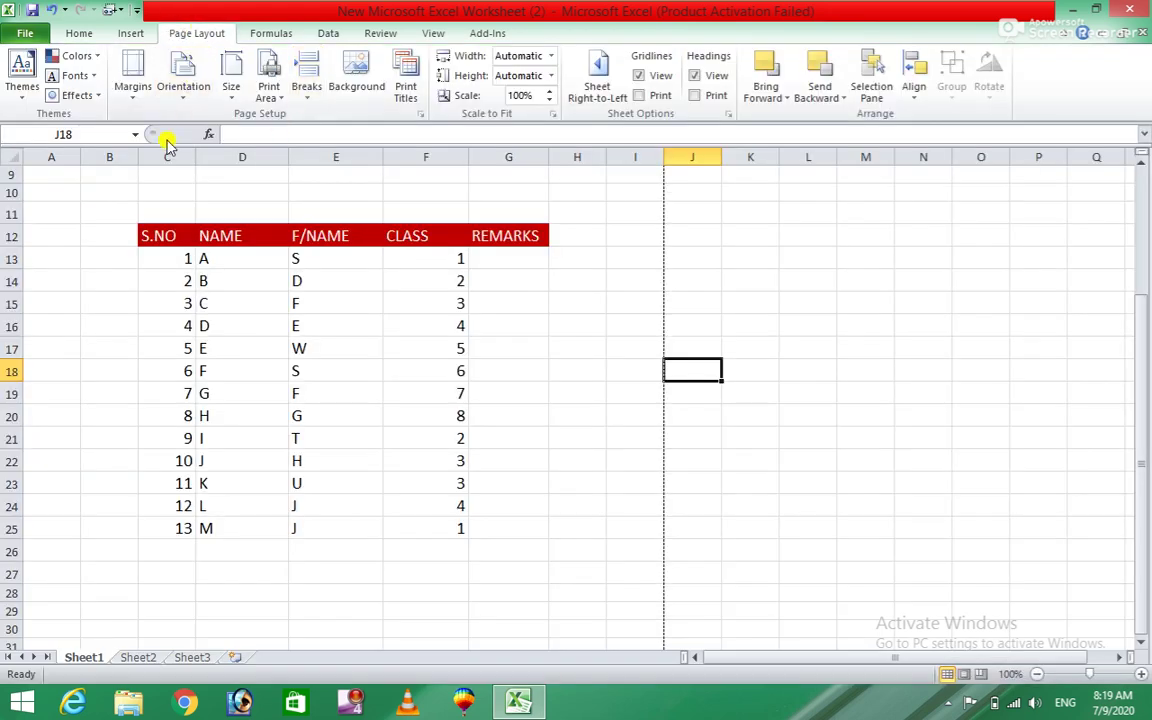
Step: Set custom page margins with top 1 and bottom 0.5, and check the page in the print preview
click(134, 98)
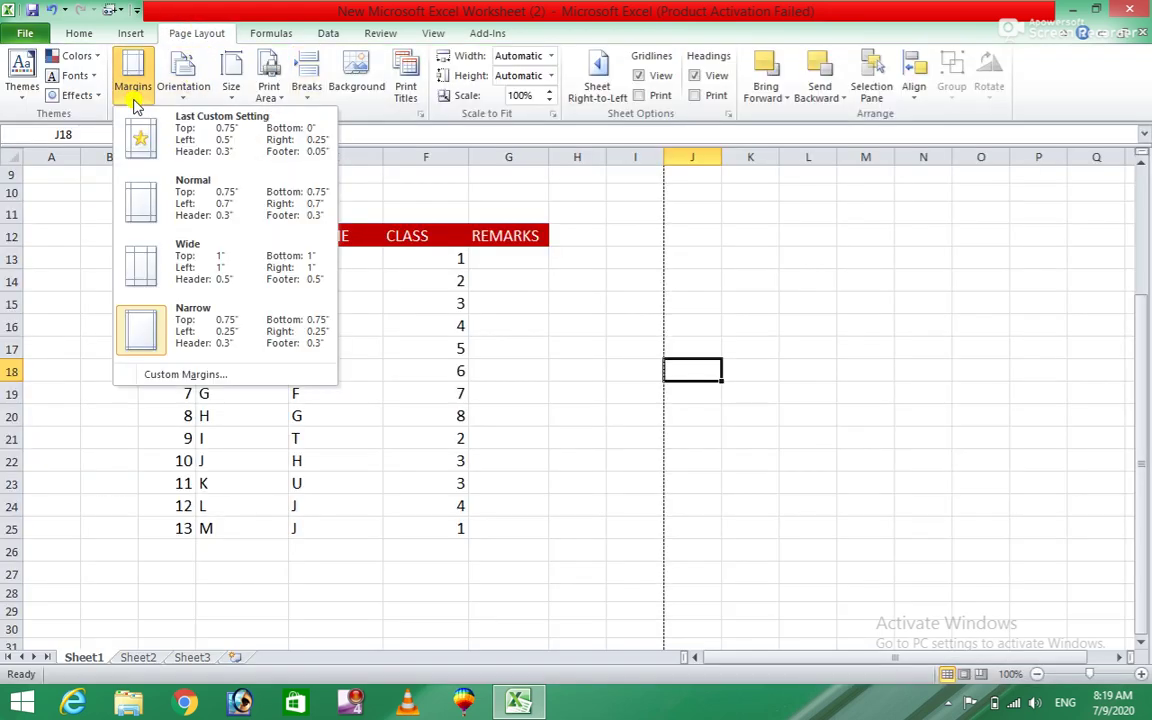
click(186, 376)
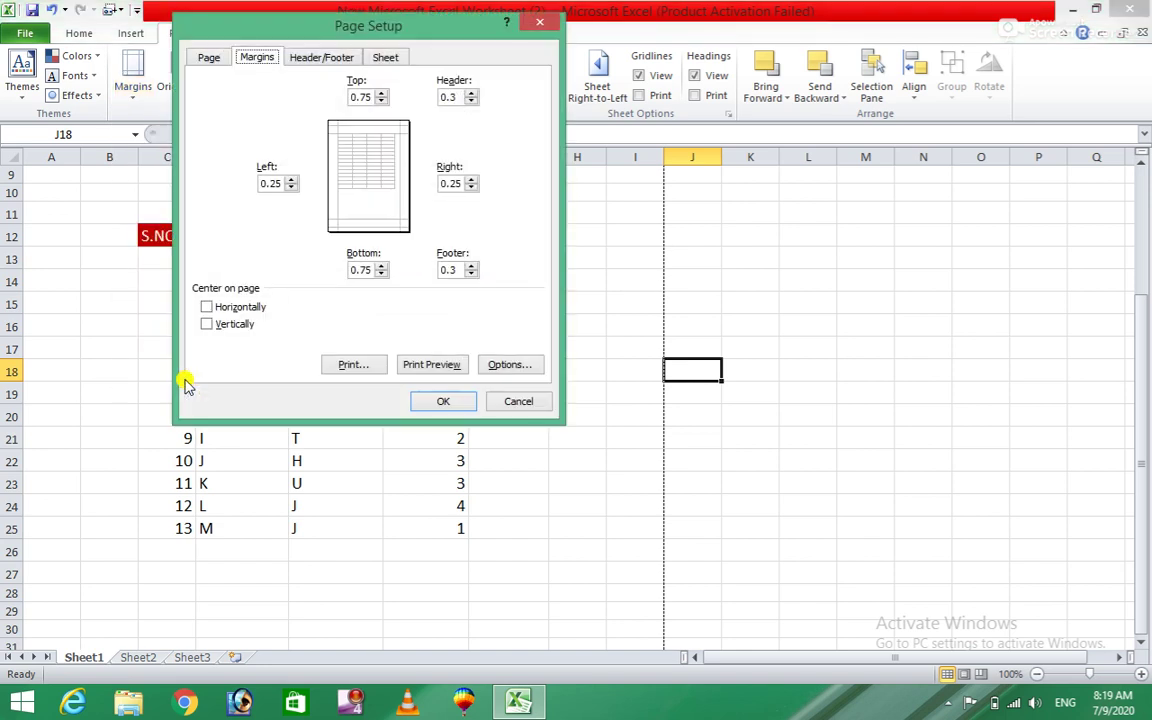
click(384, 92)
click(384, 92)
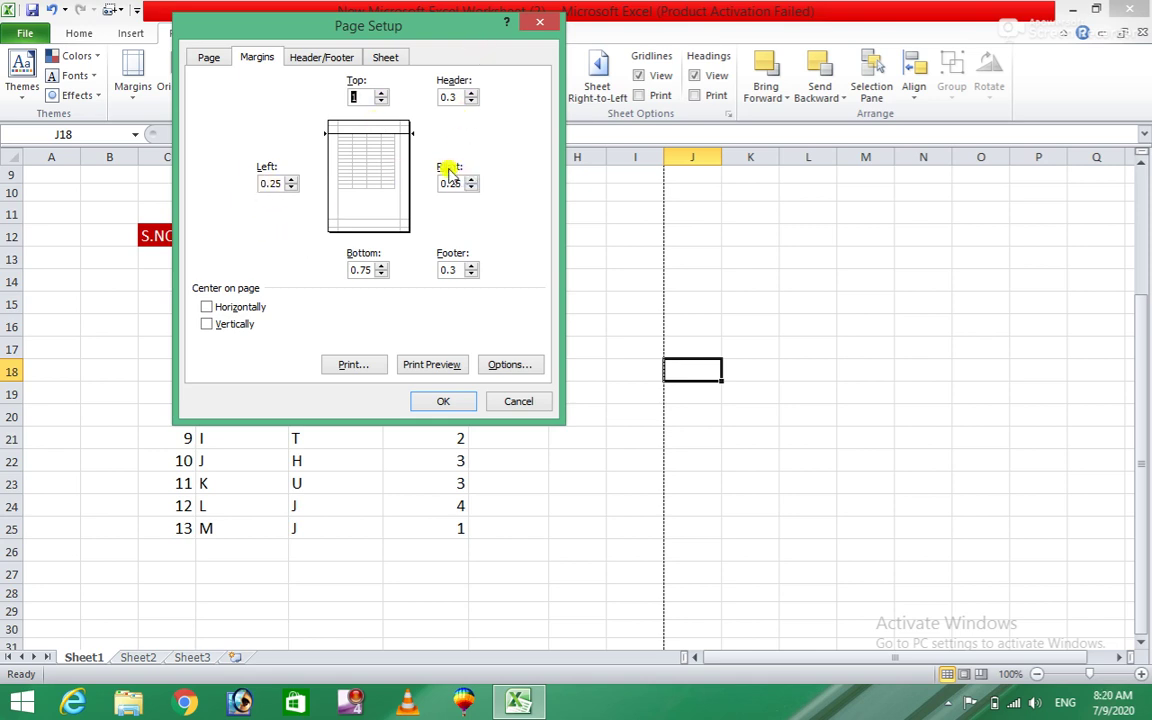
click(382, 275)
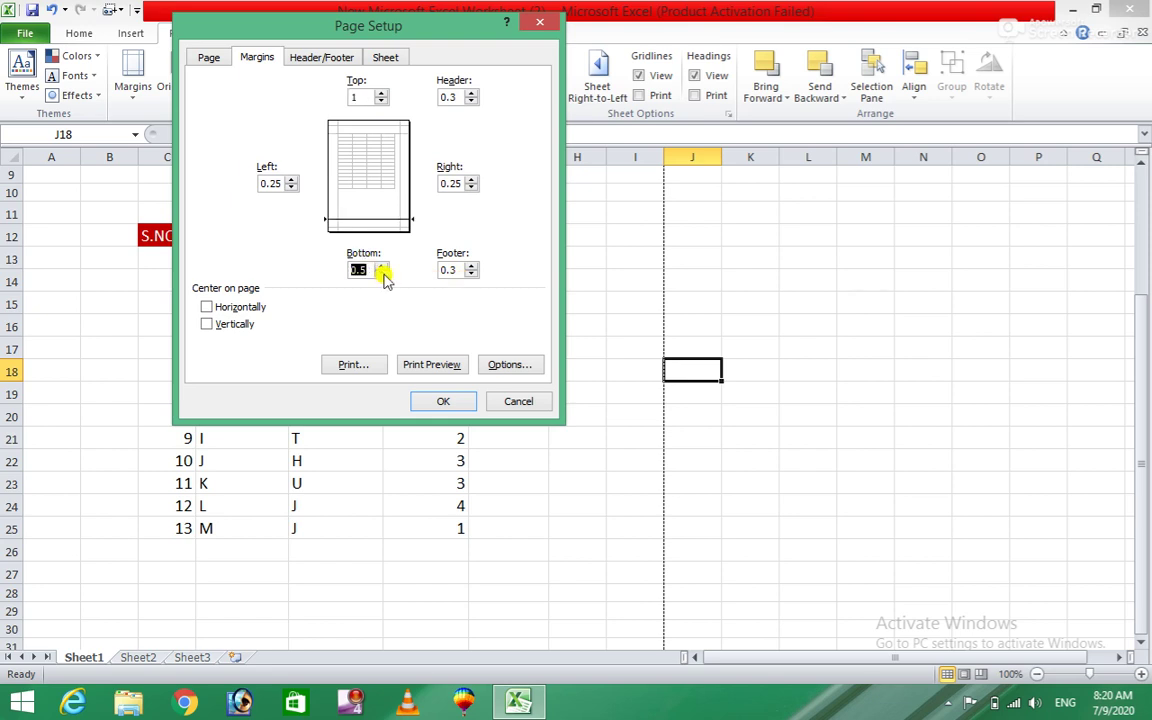
click(428, 401)
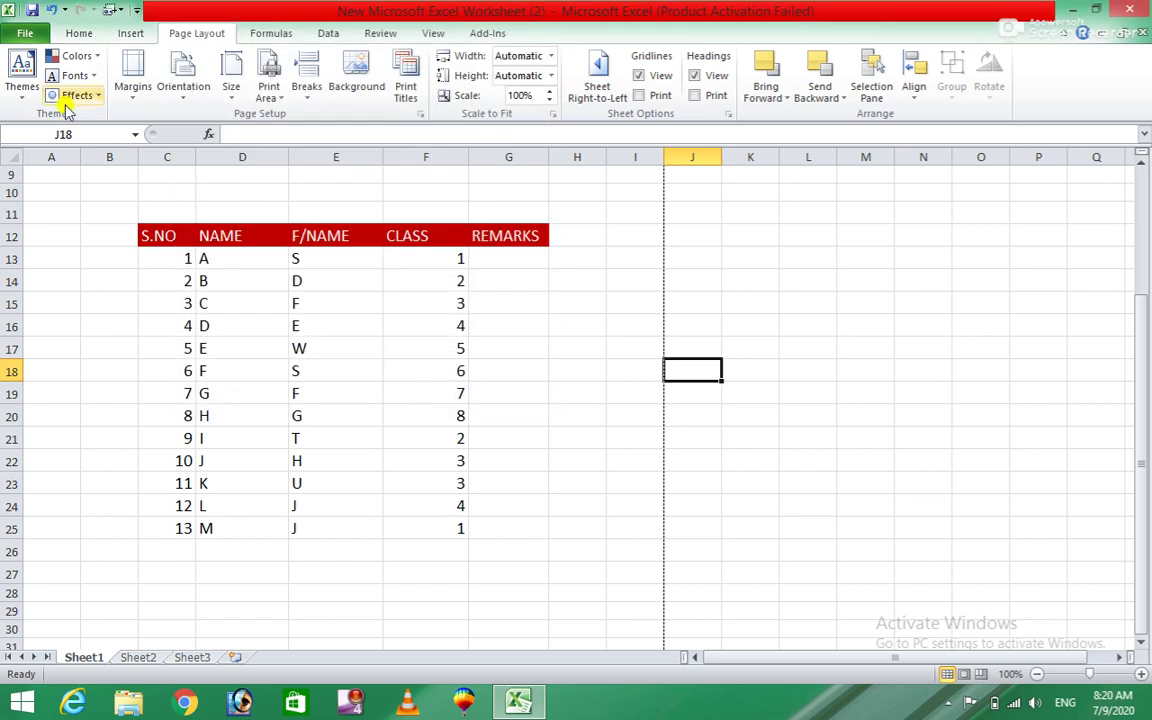
click(25, 33)
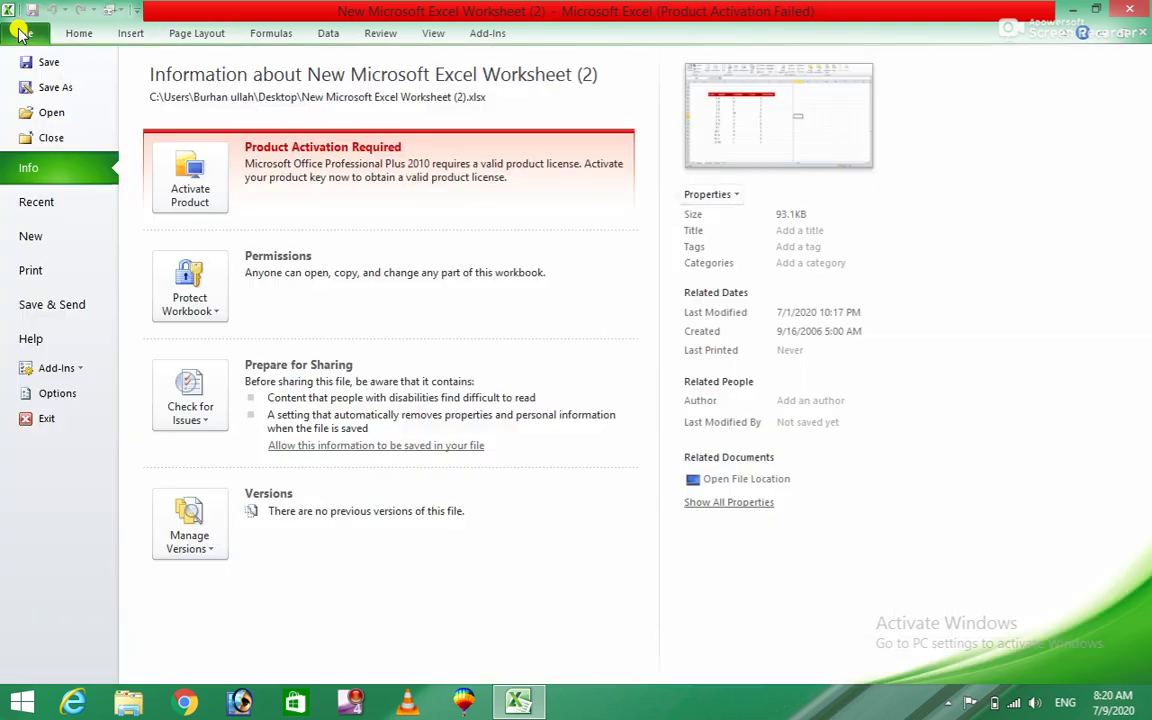
click(36, 272)
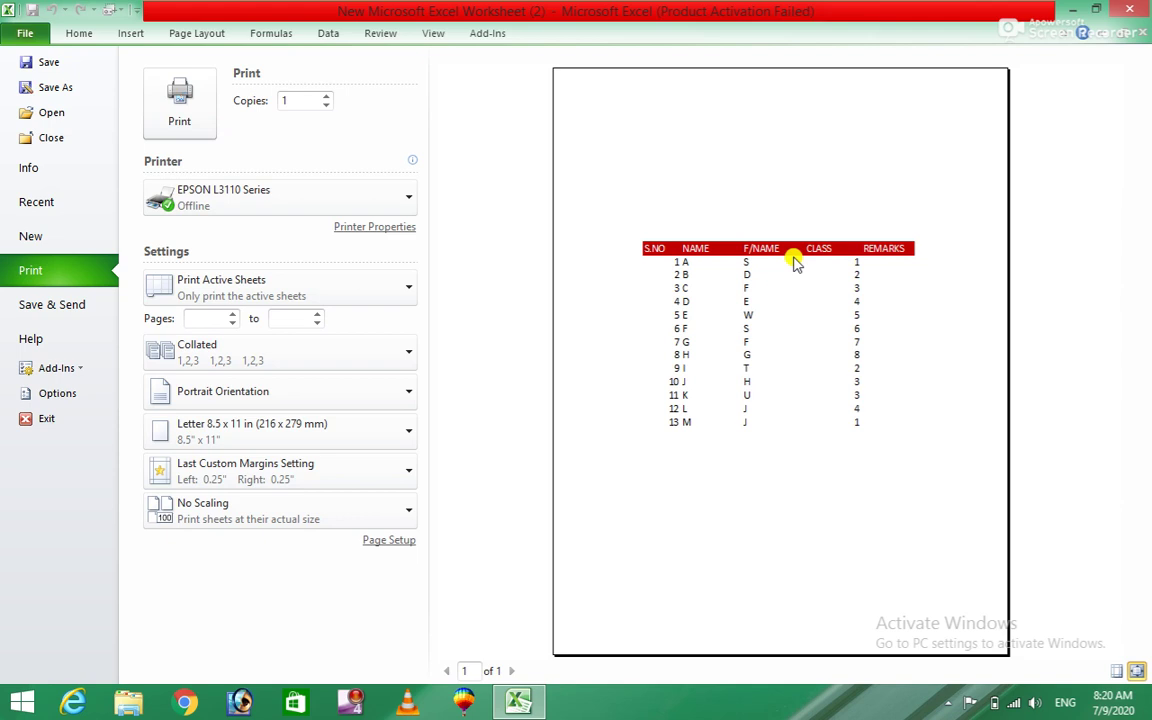
click(200, 33)
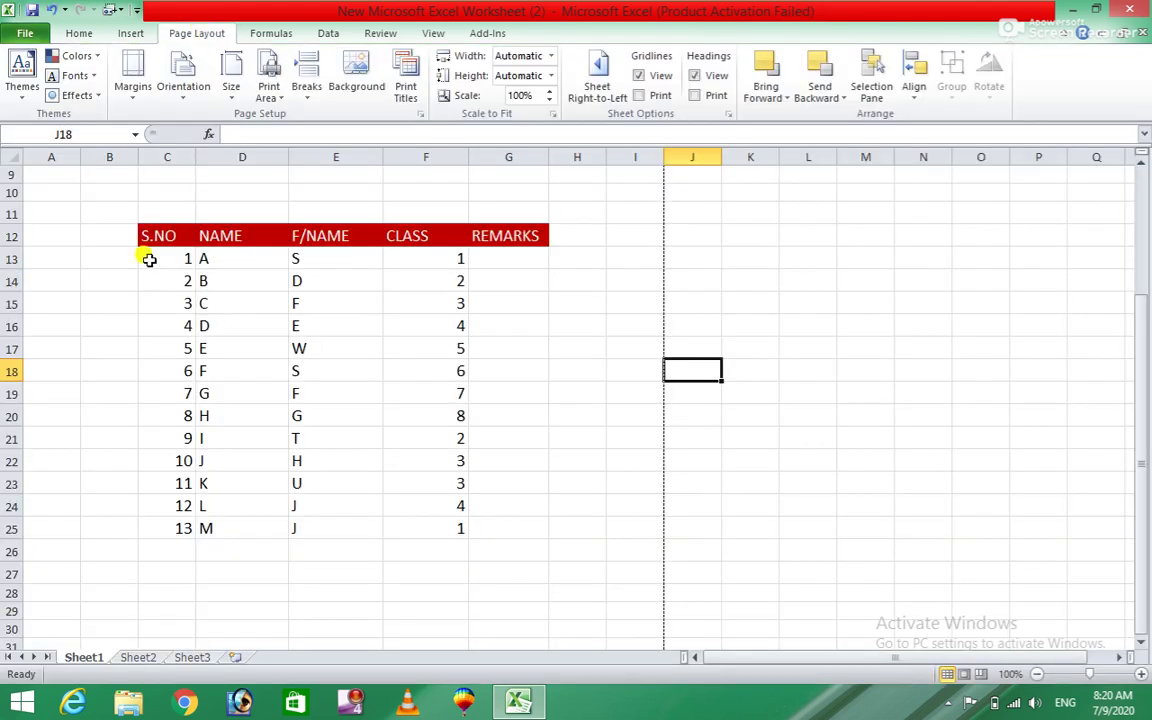
Step: Move the table range C12:G27 so that it starts in cell A10
drag(140, 233, 504, 585)
key(ctrl+c)
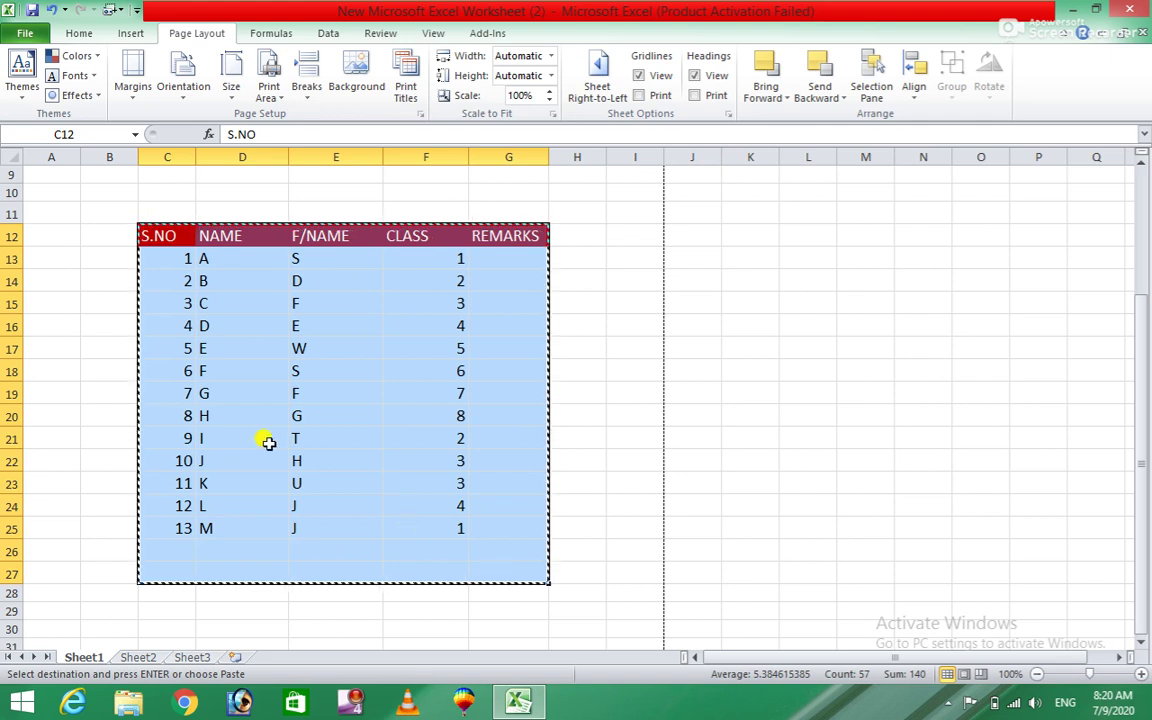
click(44, 189)
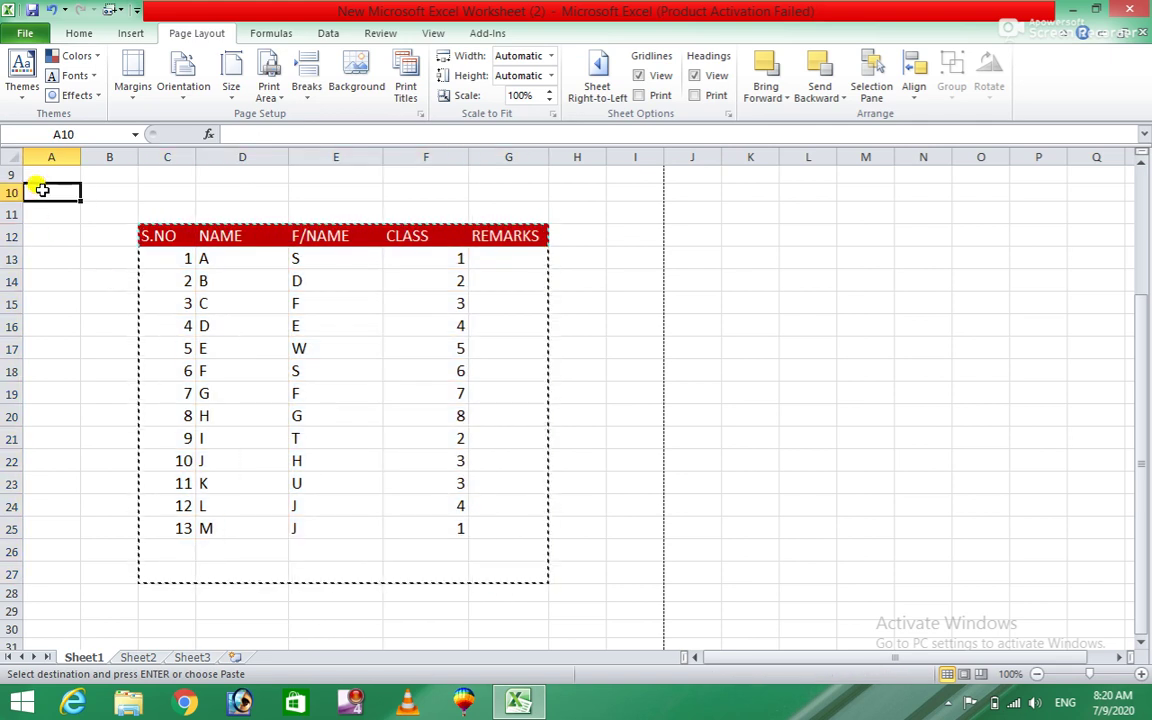
key(Return)
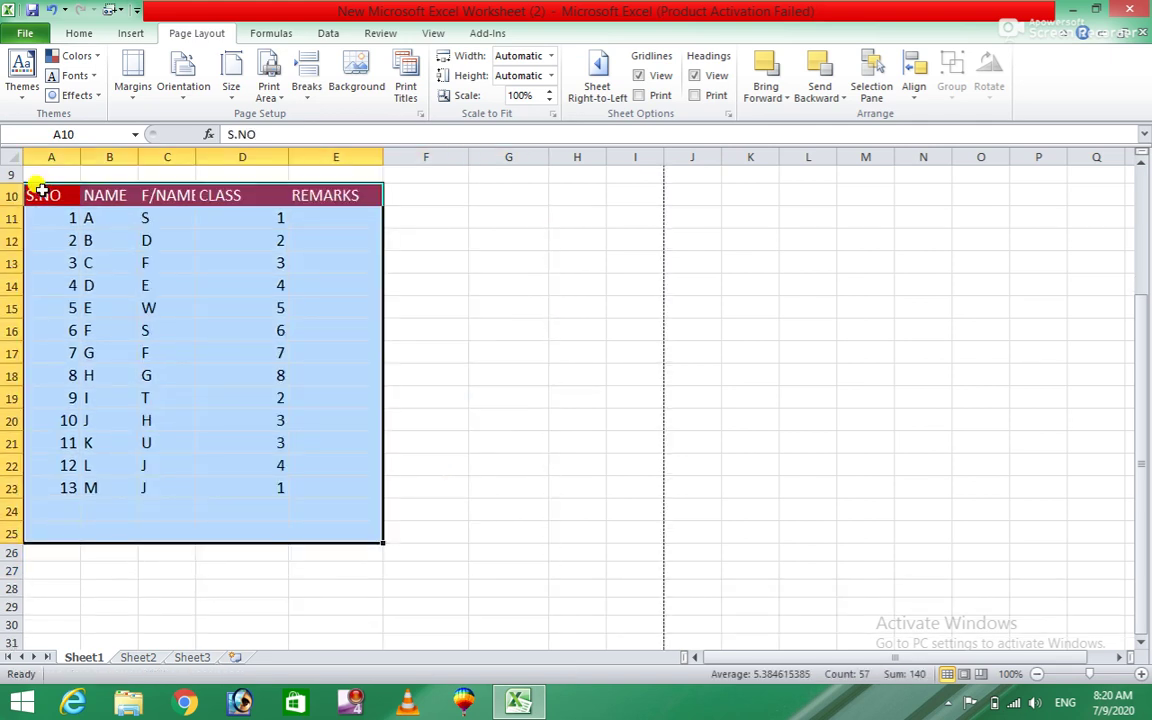
click(33, 172)
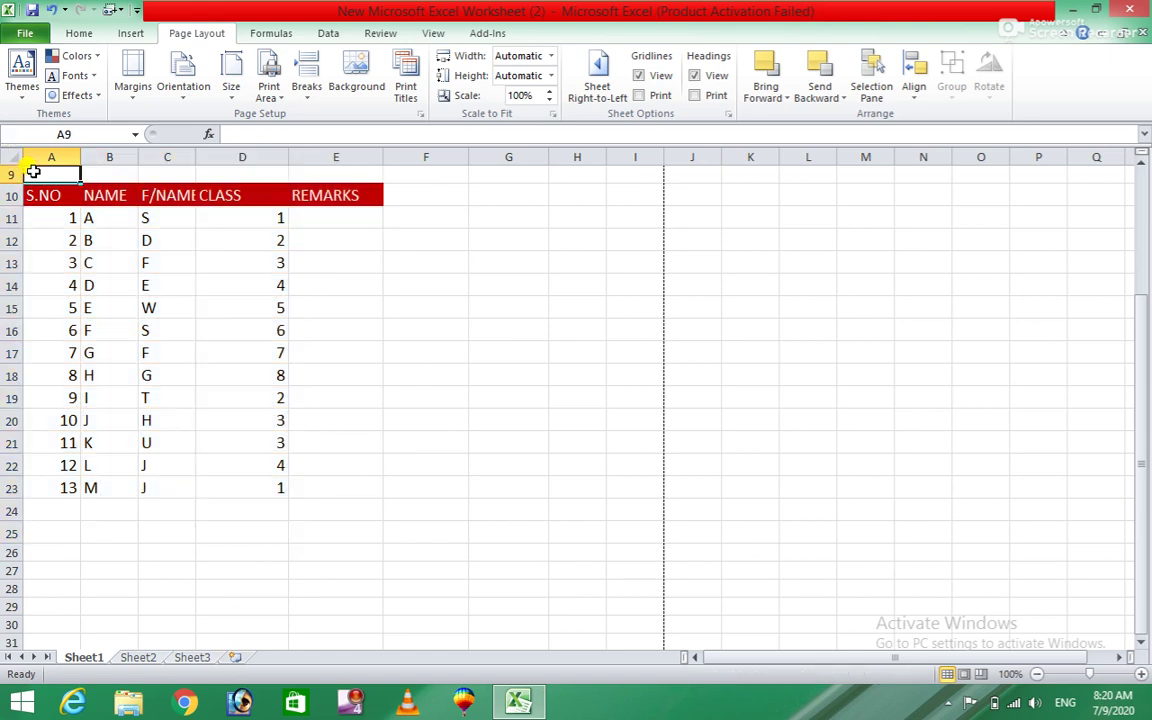
click(363, 310)
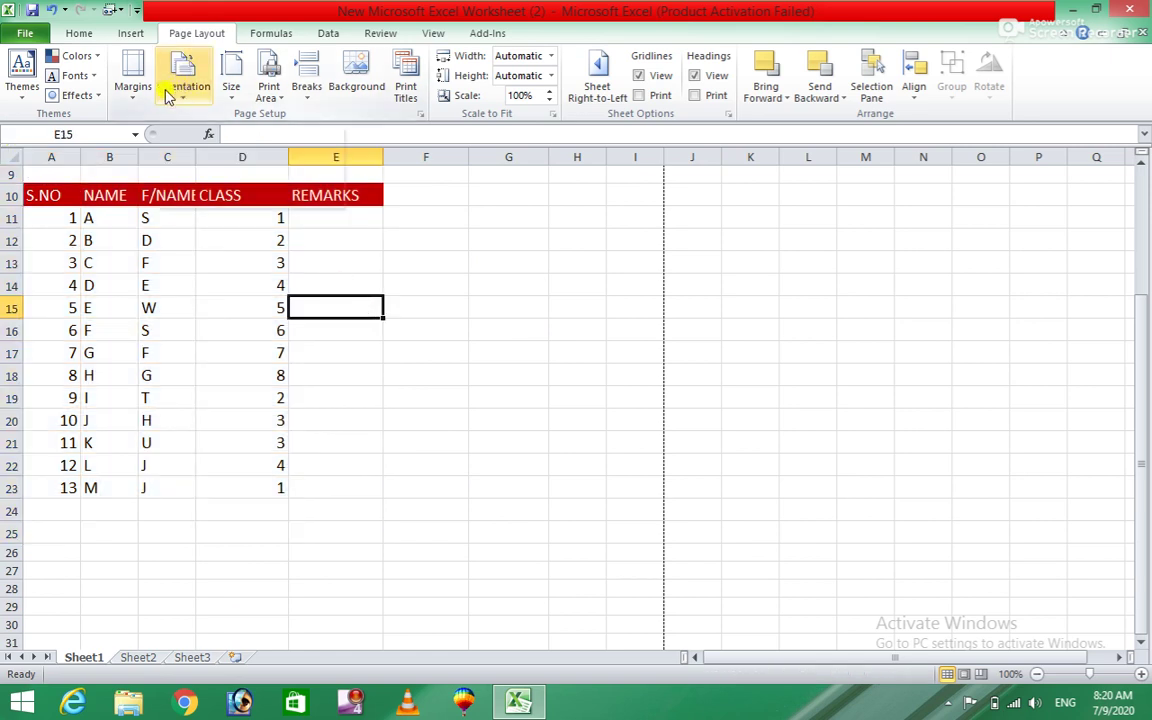
Step: Set the custom top, bottom, left and right page margins to 0 and check the page in the print preview
click(133, 78)
click(183, 378)
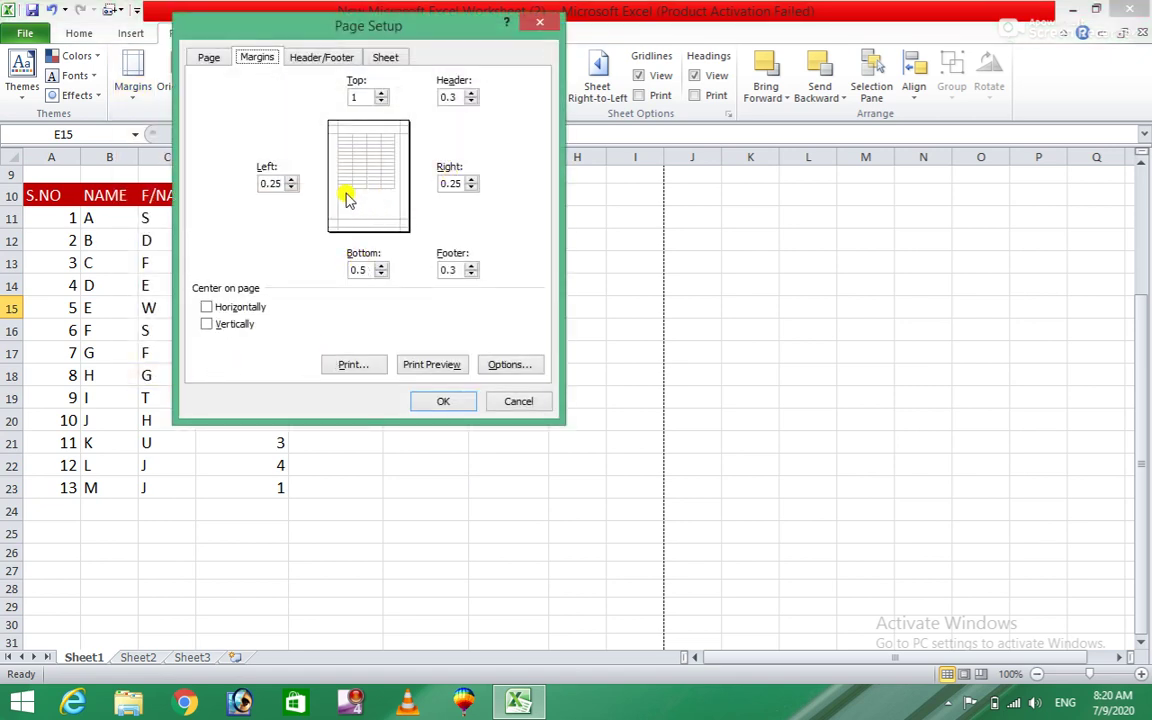
click(294, 189)
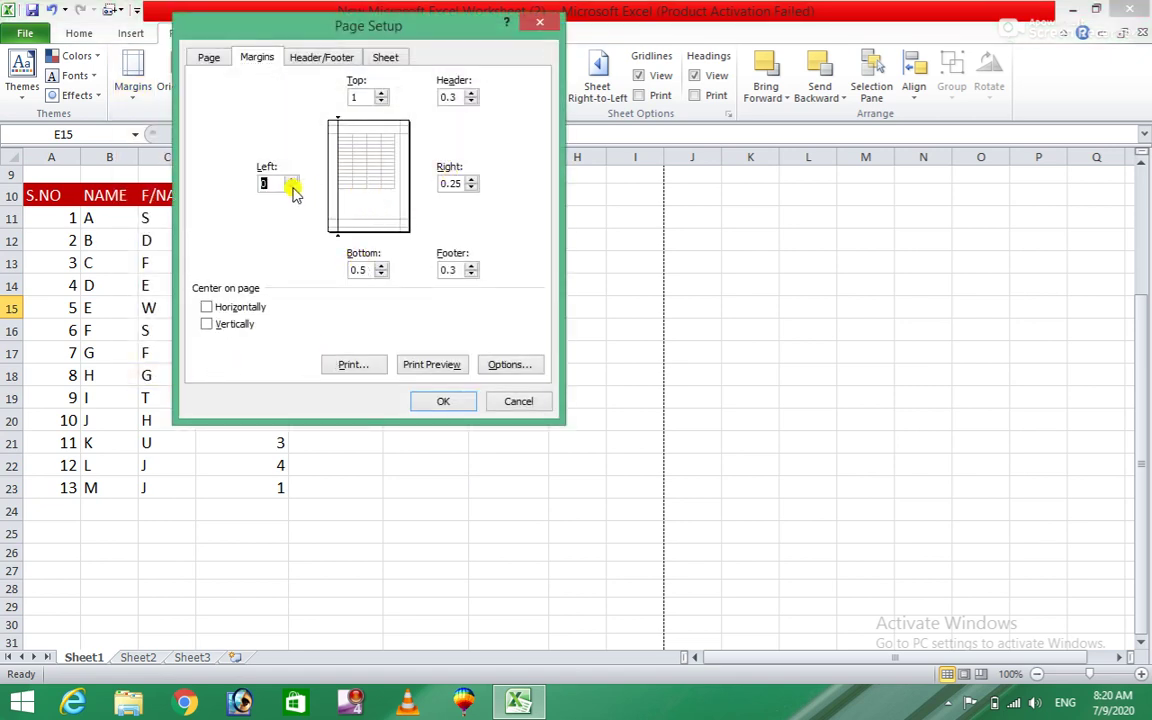
click(471, 187)
click(381, 101)
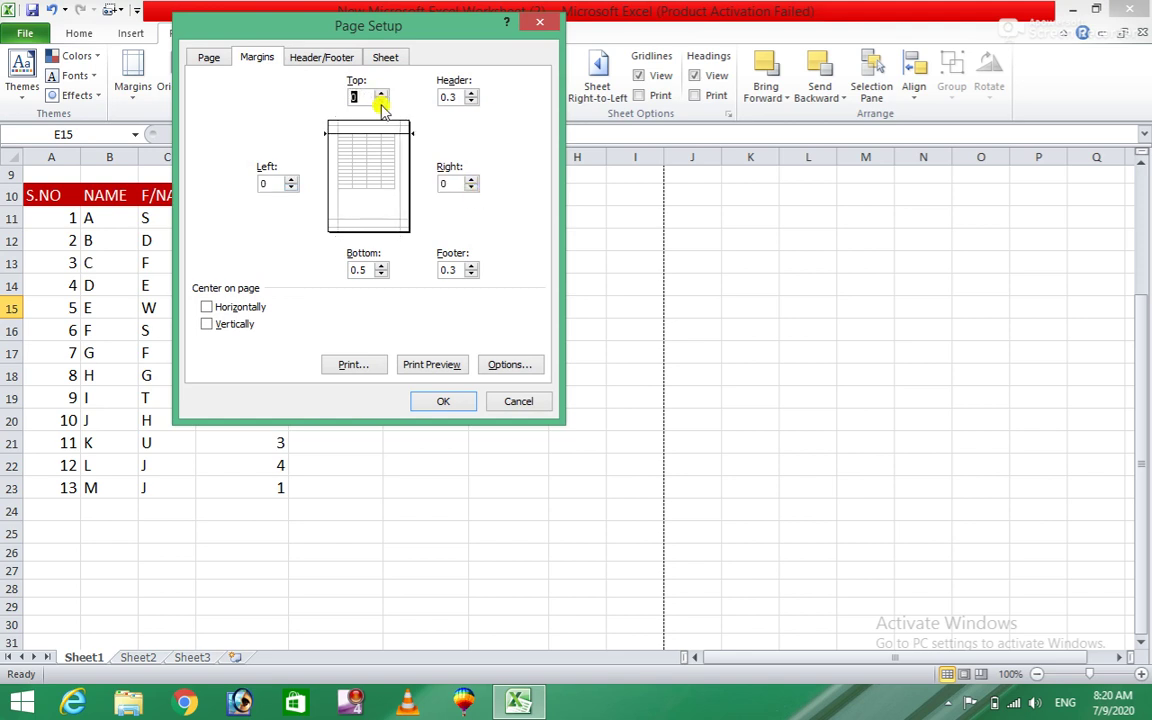
double_click(381, 275)
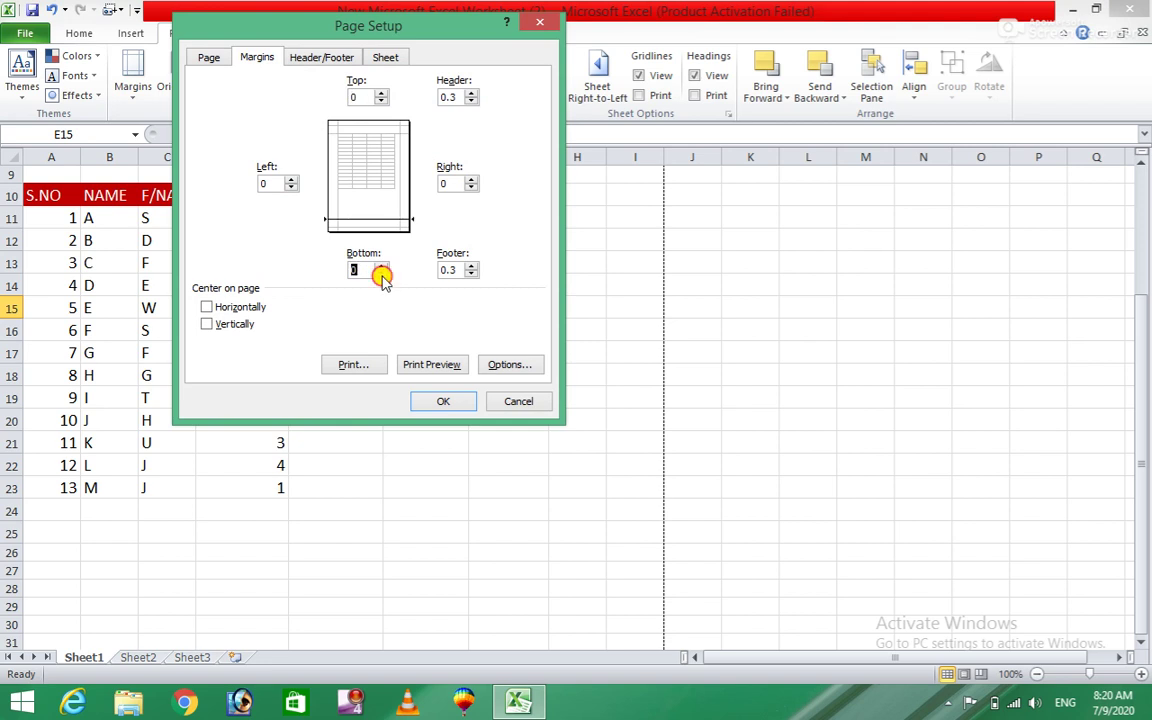
click(432, 401)
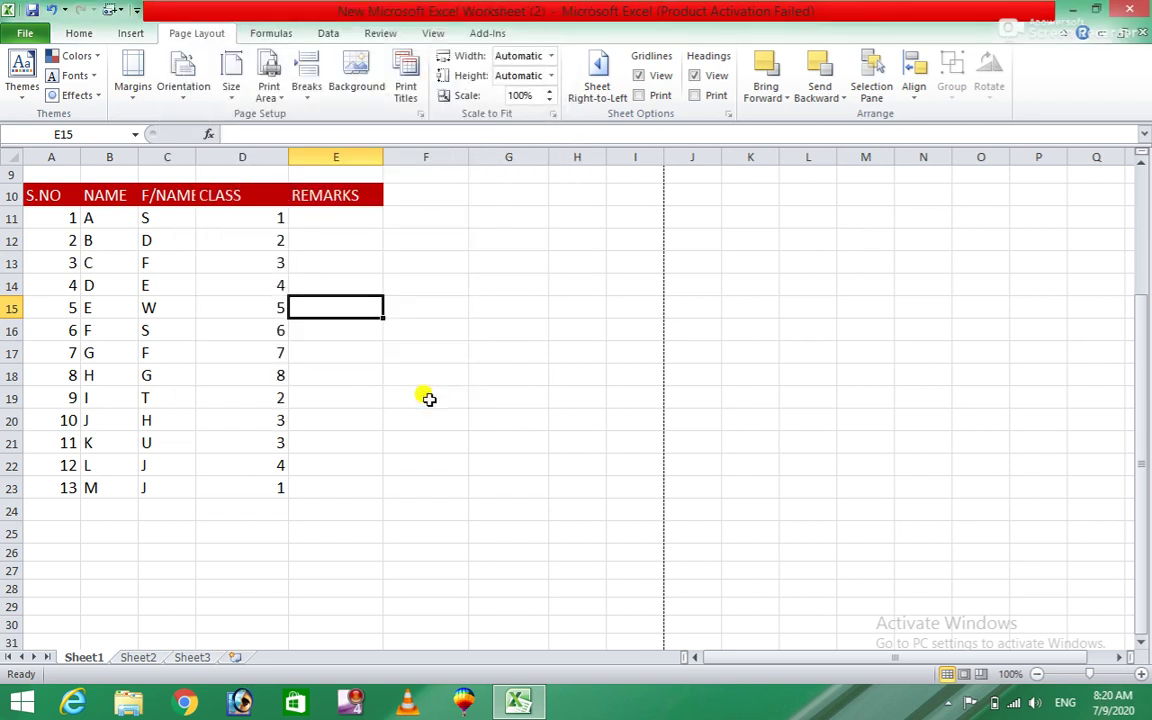
click(25, 33)
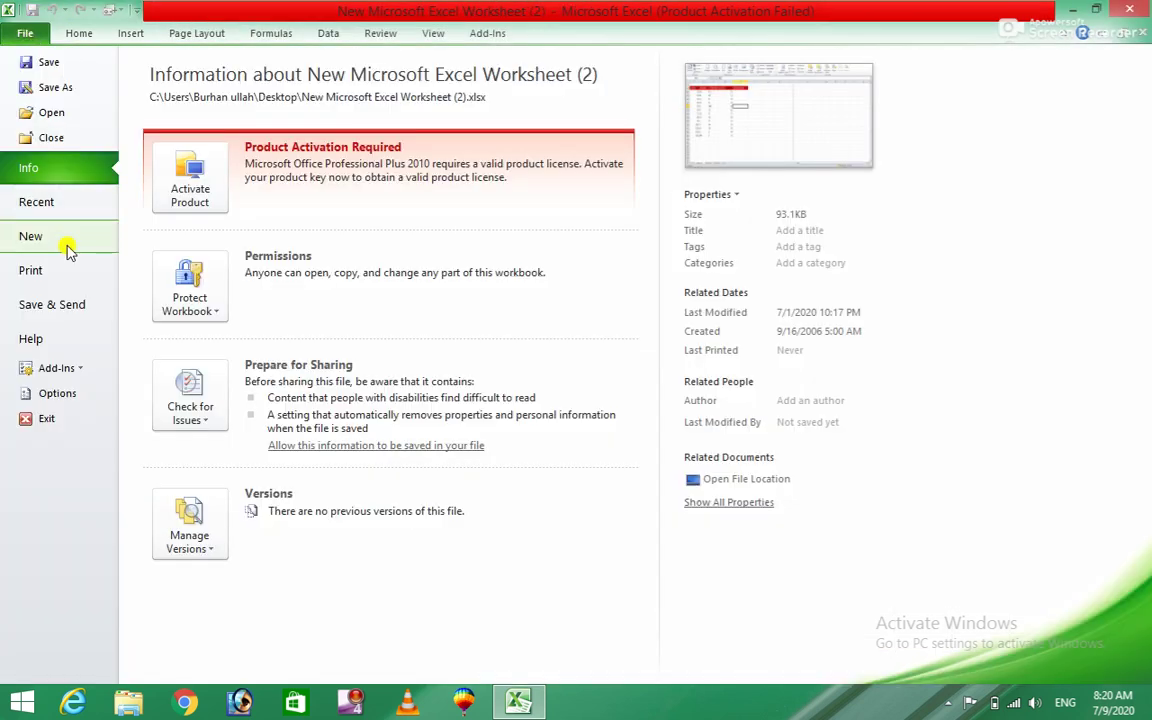
click(45, 271)
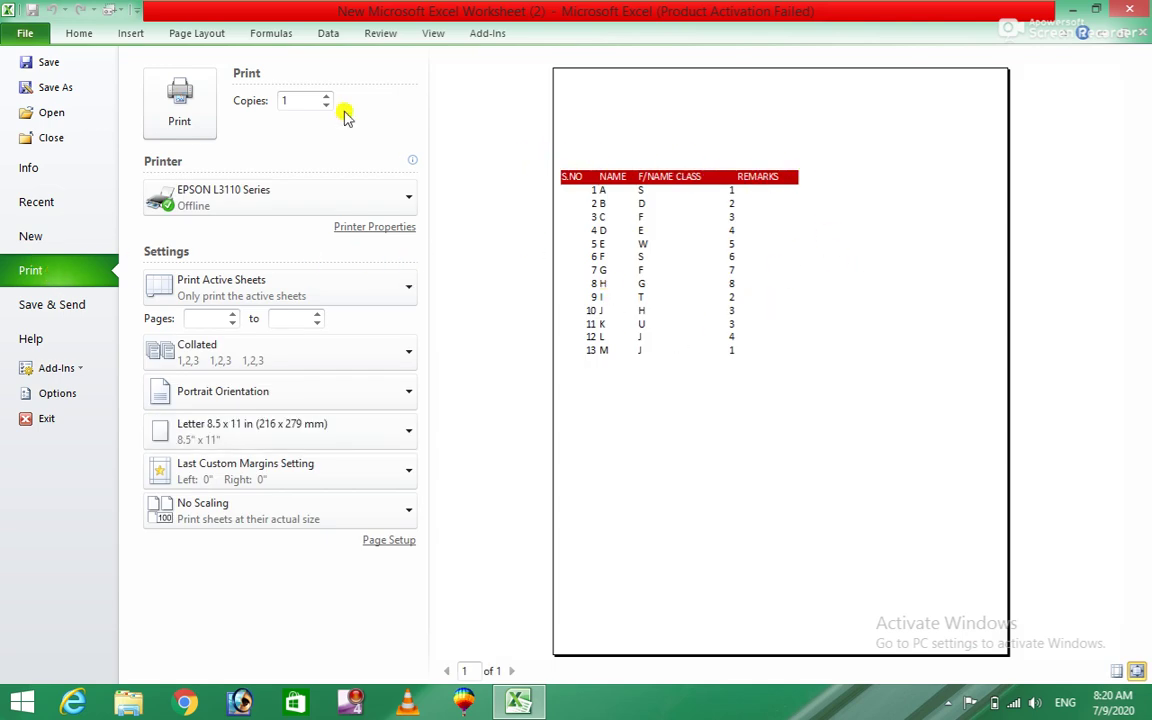
Step: Return to the worksheet and apply the Normal page margins to the sheet
click(428, 35)
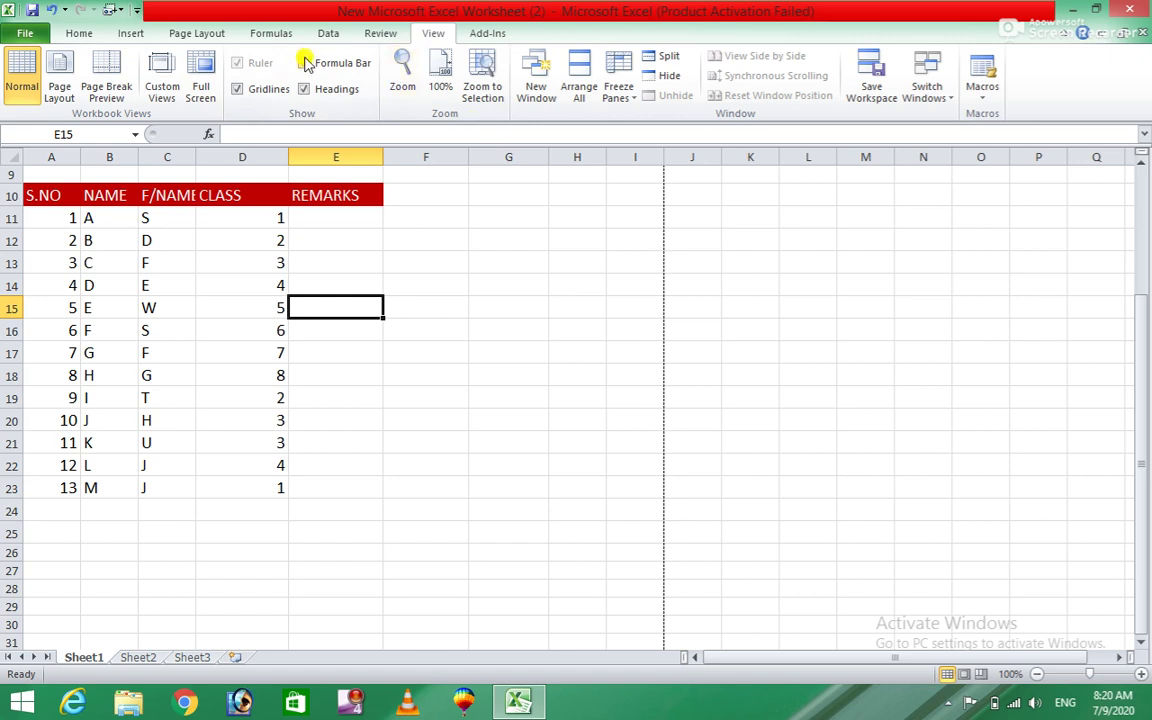
click(190, 33)
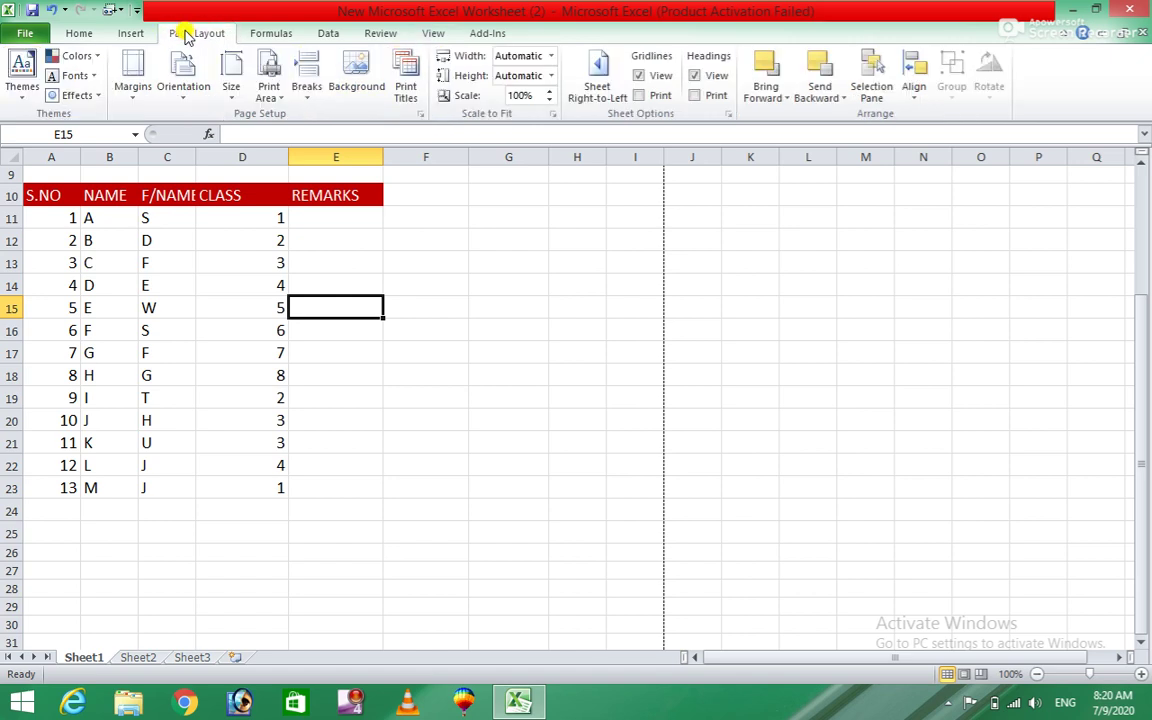
click(131, 82)
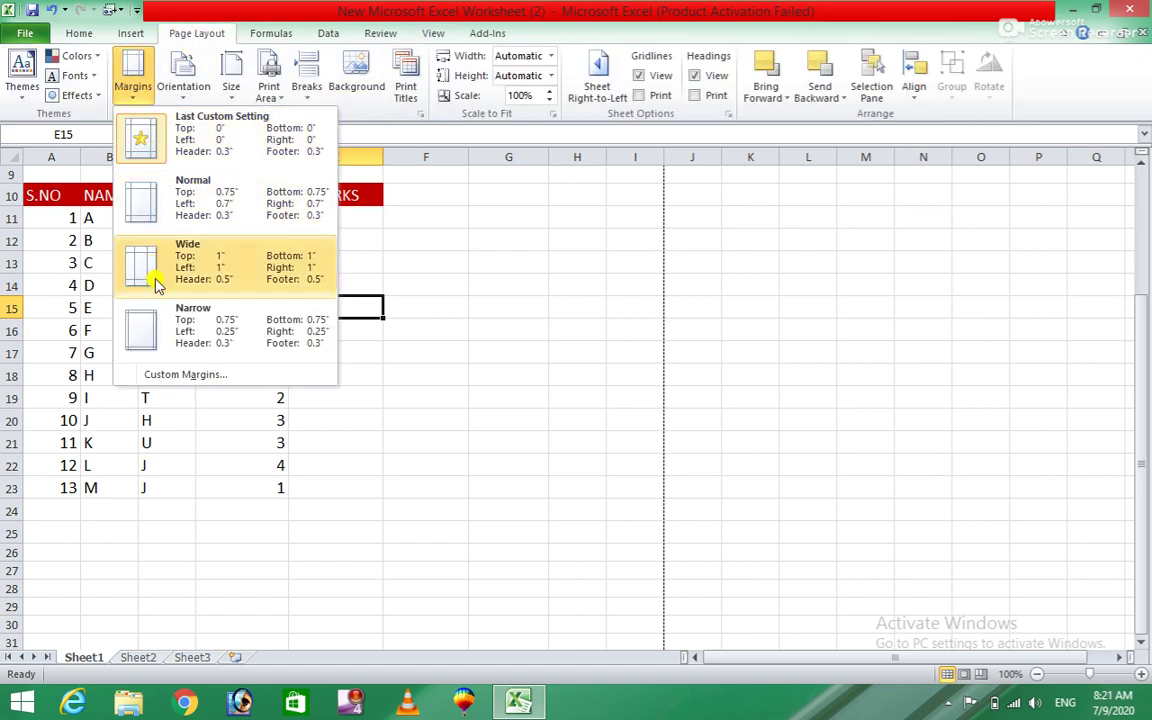
click(148, 208)
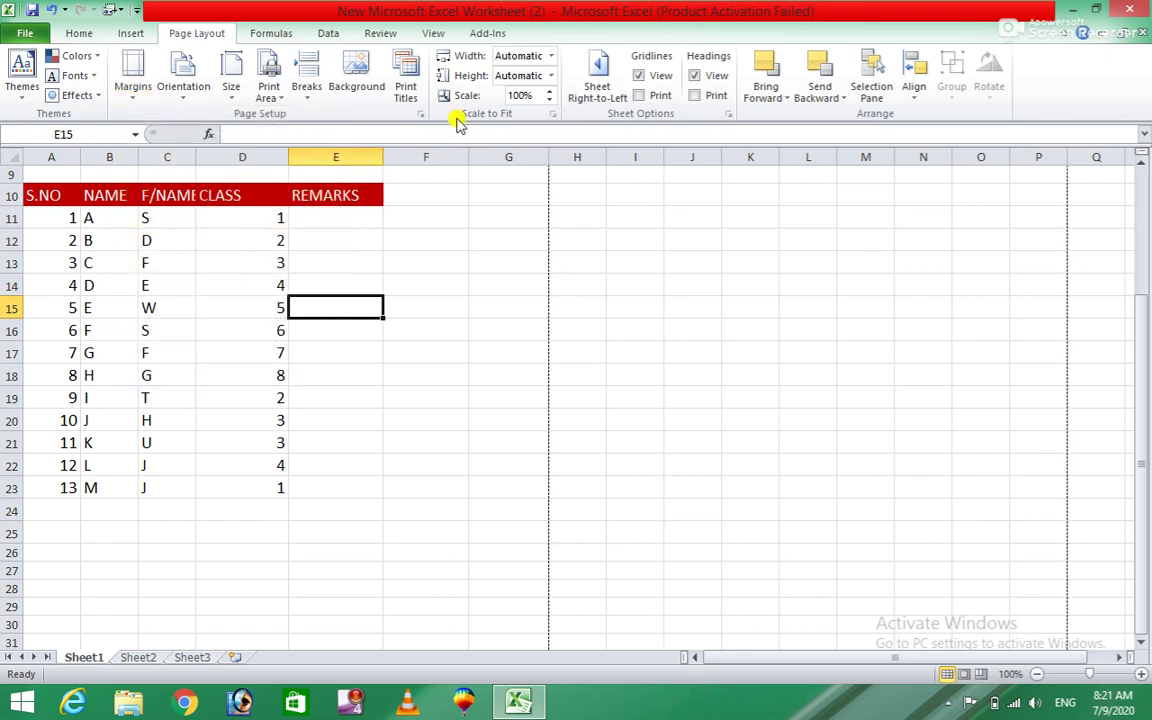
Step: Change the page orientation to Landscape and check the page in the print preview
click(179, 100)
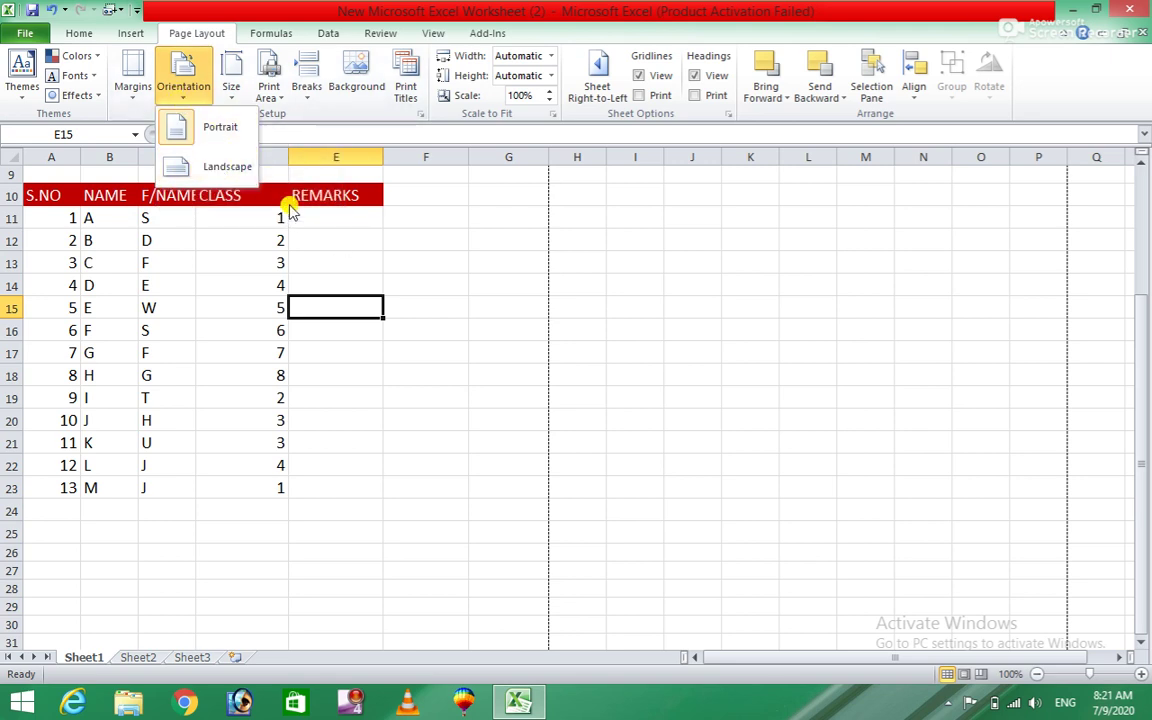
click(203, 170)
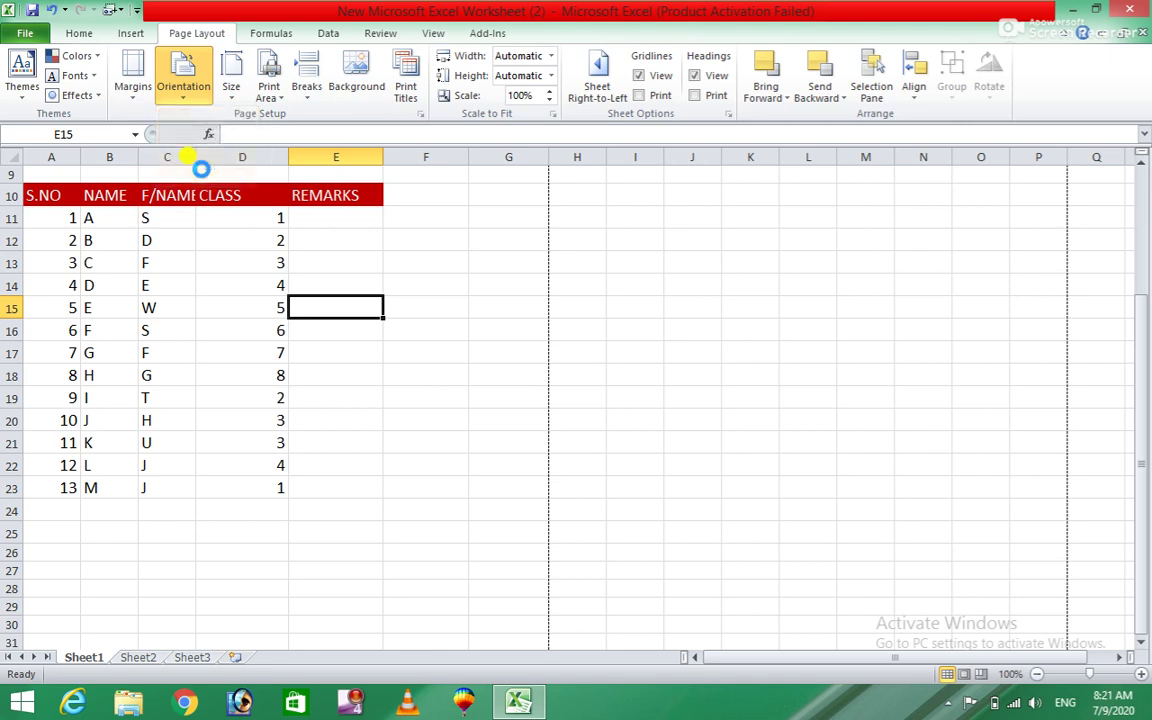
click(12, 33)
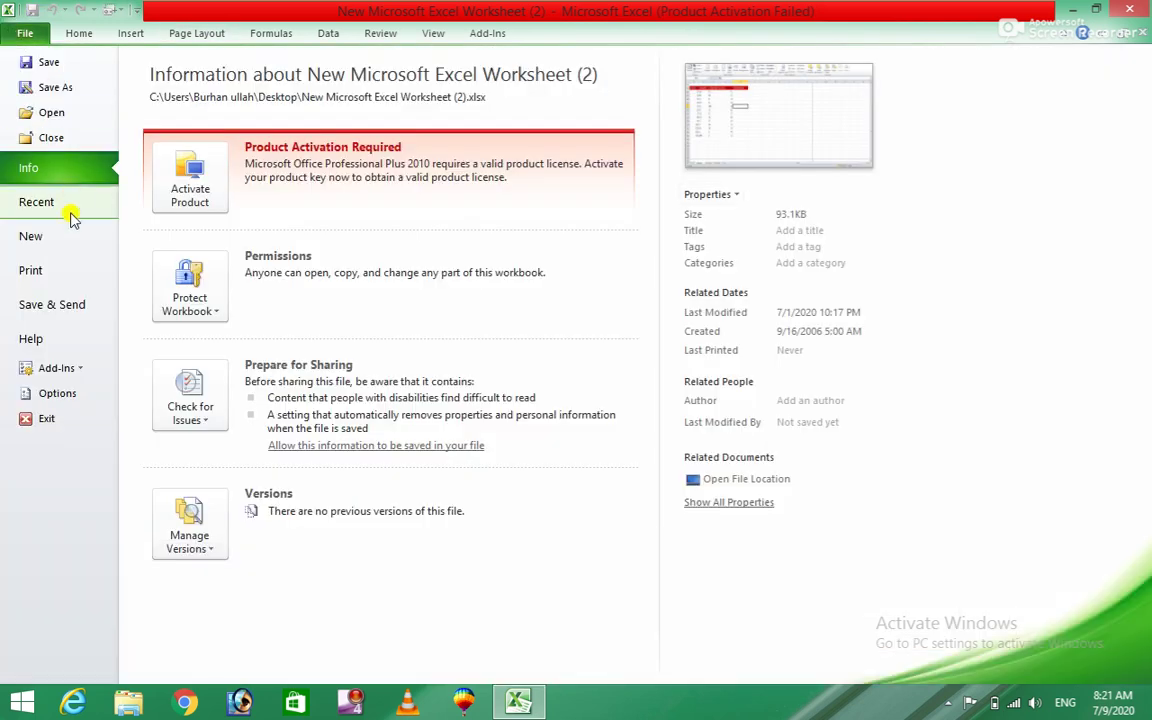
click(34, 274)
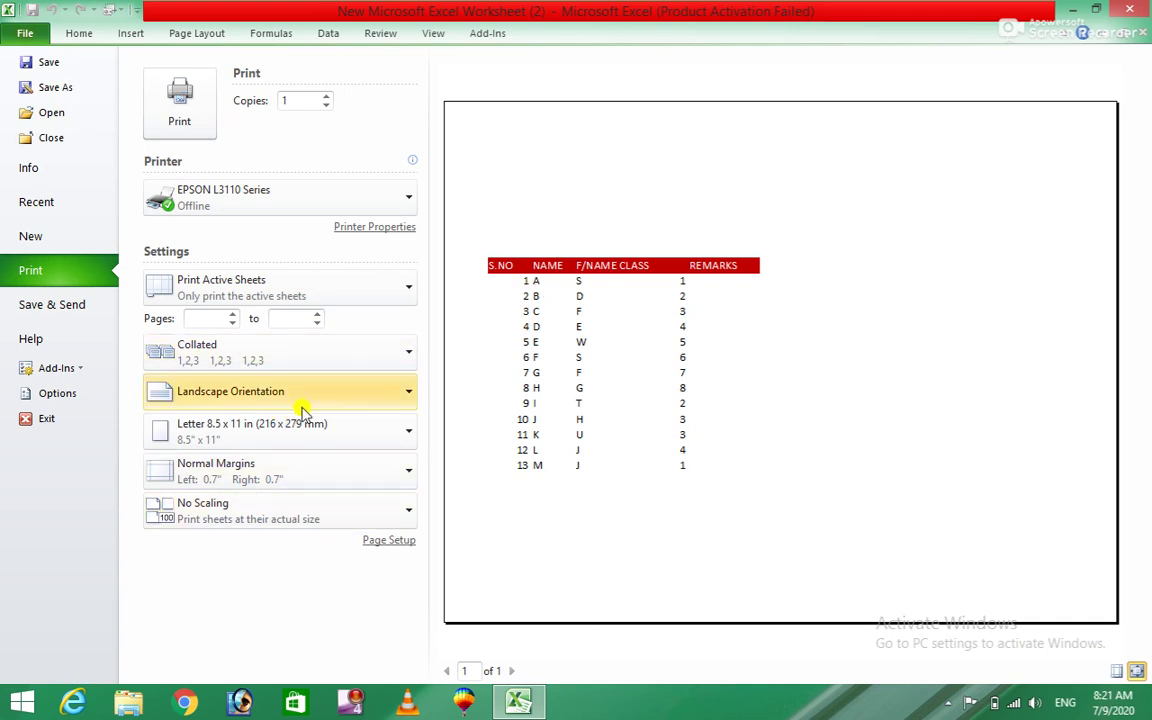
Step: Switch the print orientation to Portrait and back to Landscape to compare the two page previews
click(410, 396)
click(258, 434)
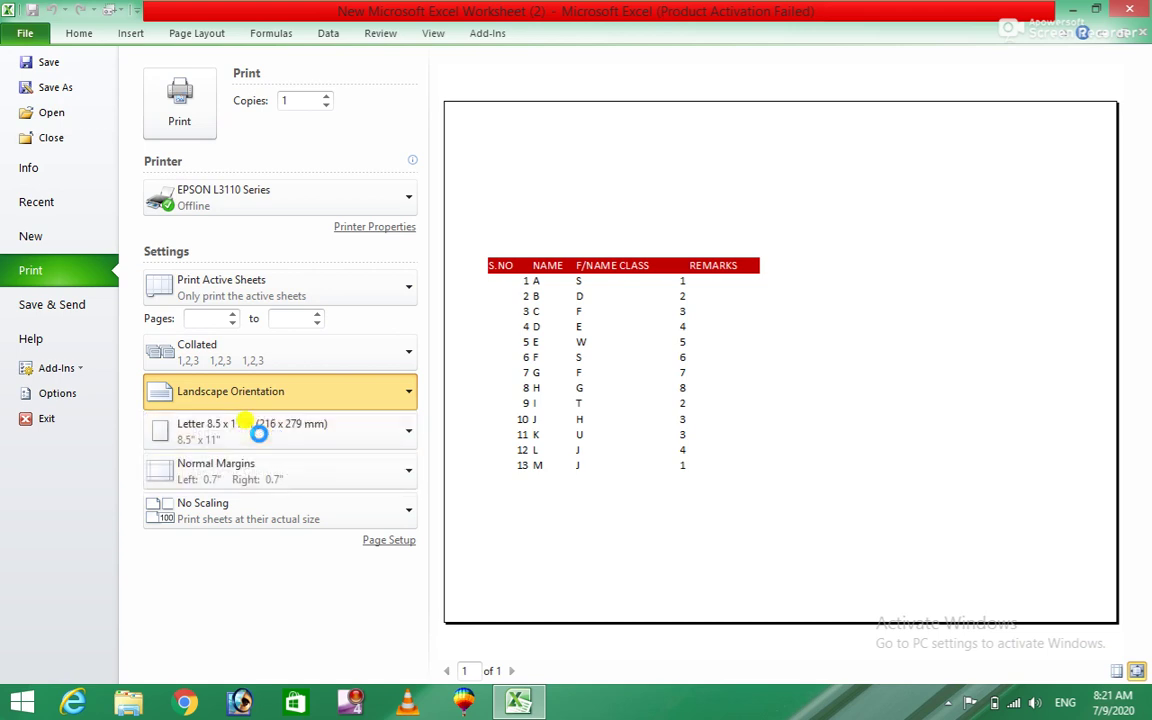
click(407, 401)
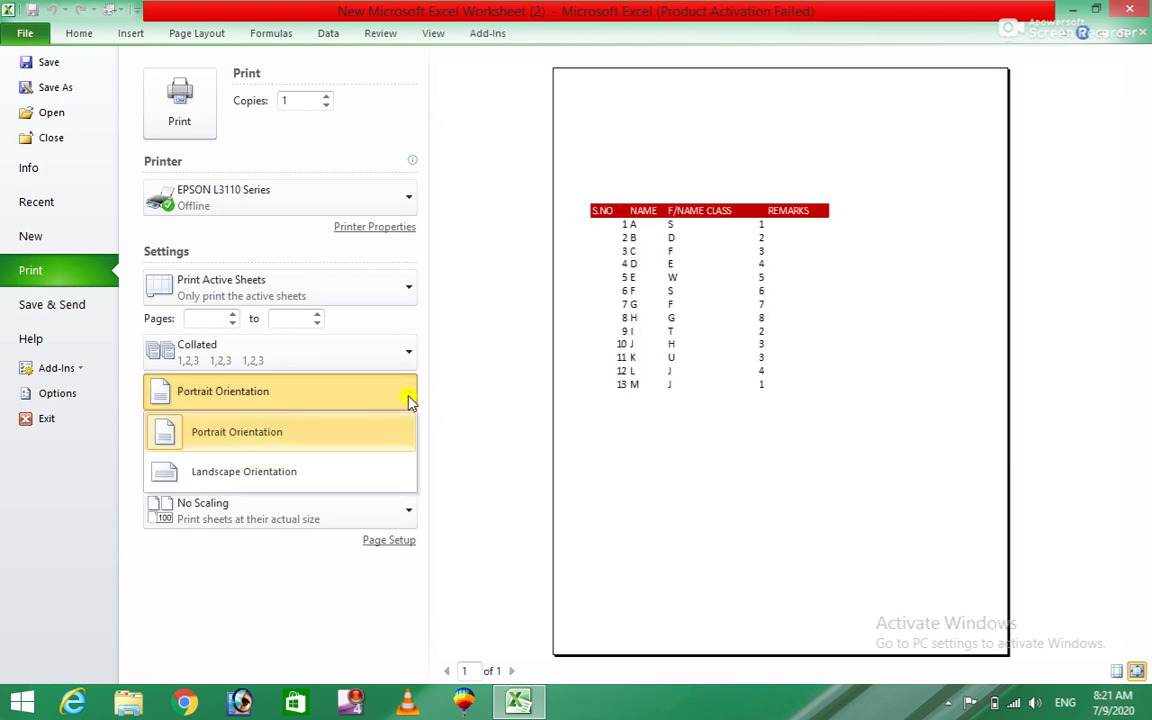
click(233, 476)
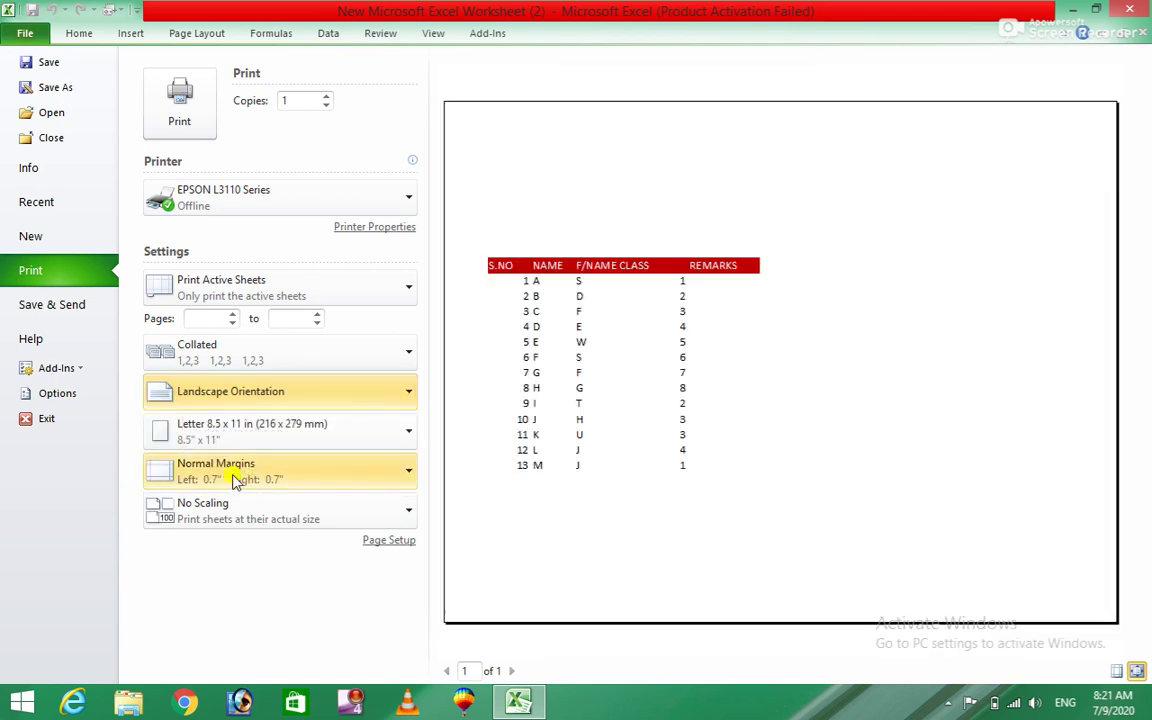
Step: Apply the last custom margins in the print settings and change the orientation to Portrait
click(394, 473)
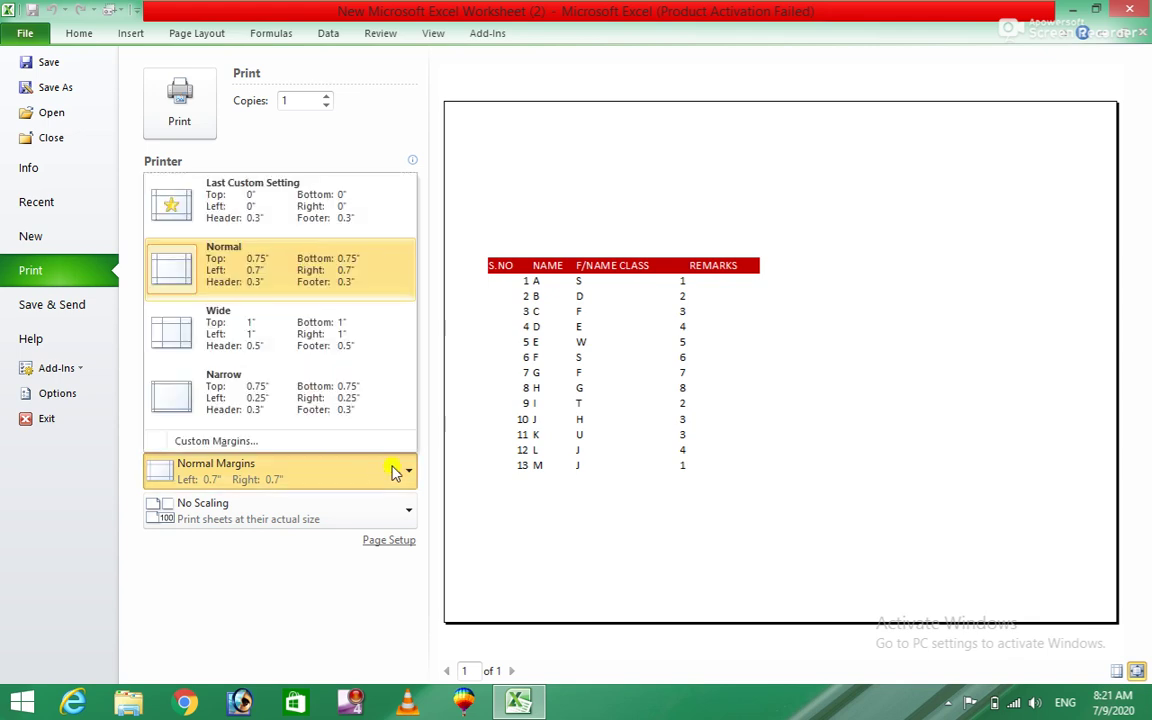
click(204, 208)
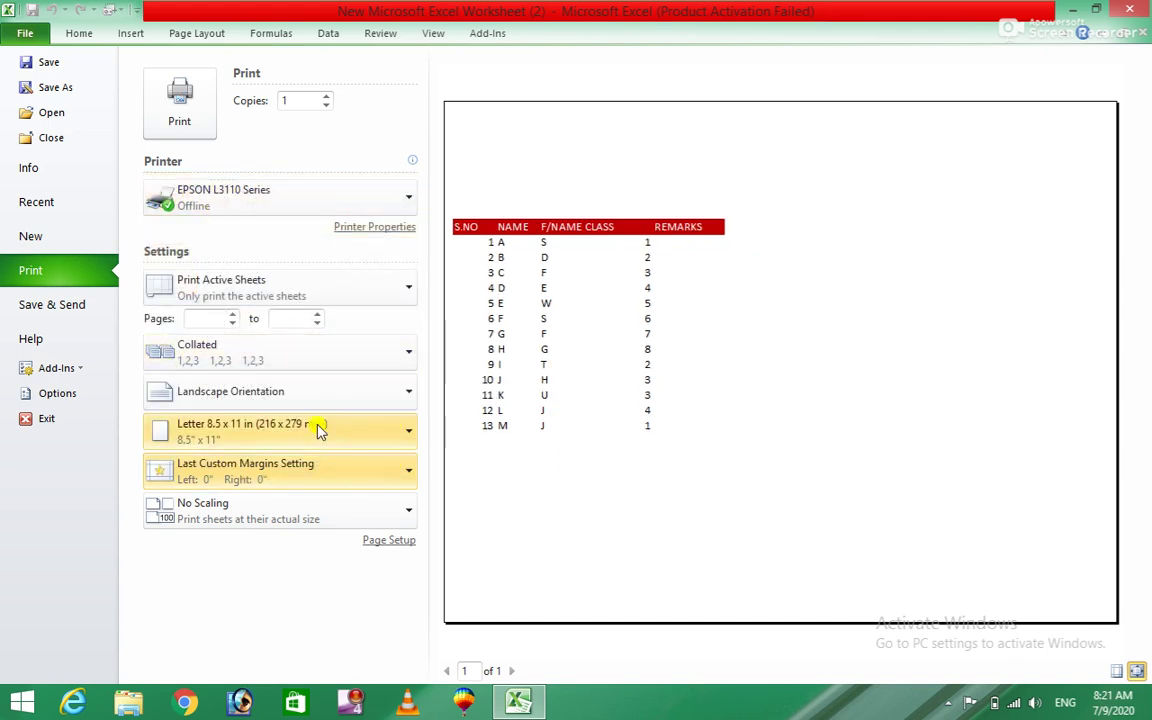
click(333, 399)
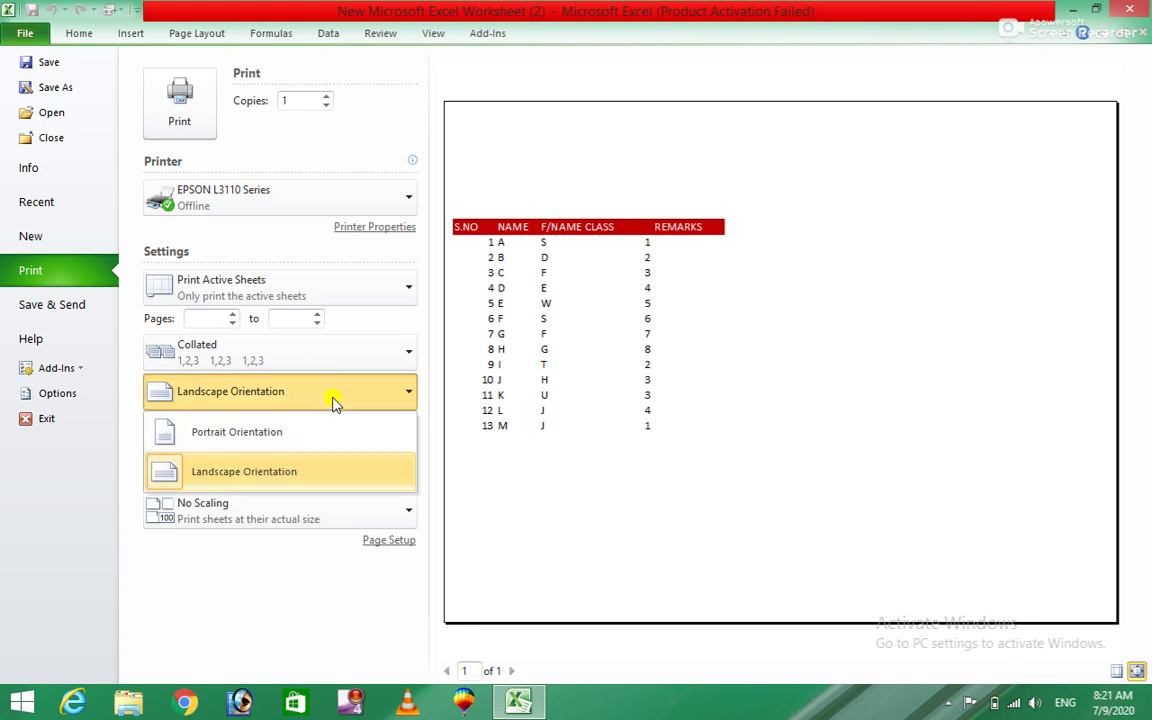
click(252, 435)
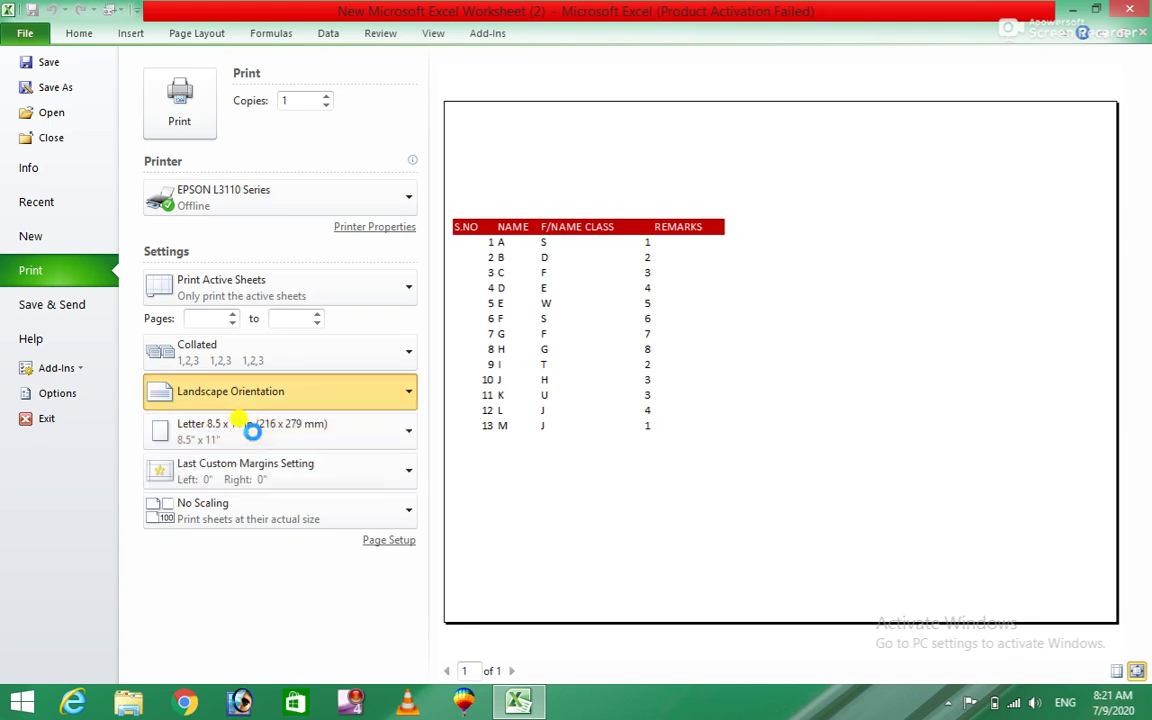
Step: Apply the Normal, Wide and Narrow margins in turn in the print settings to compare the previews, ending on Narrow
click(392, 475)
click(243, 283)
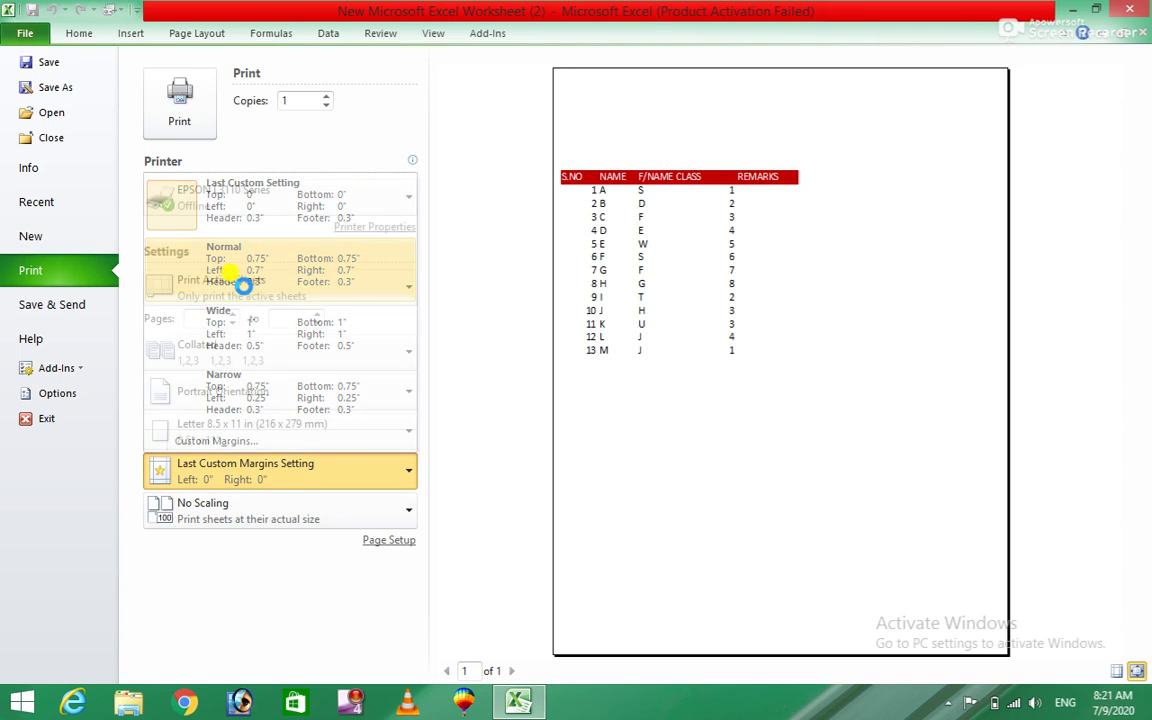
click(400, 472)
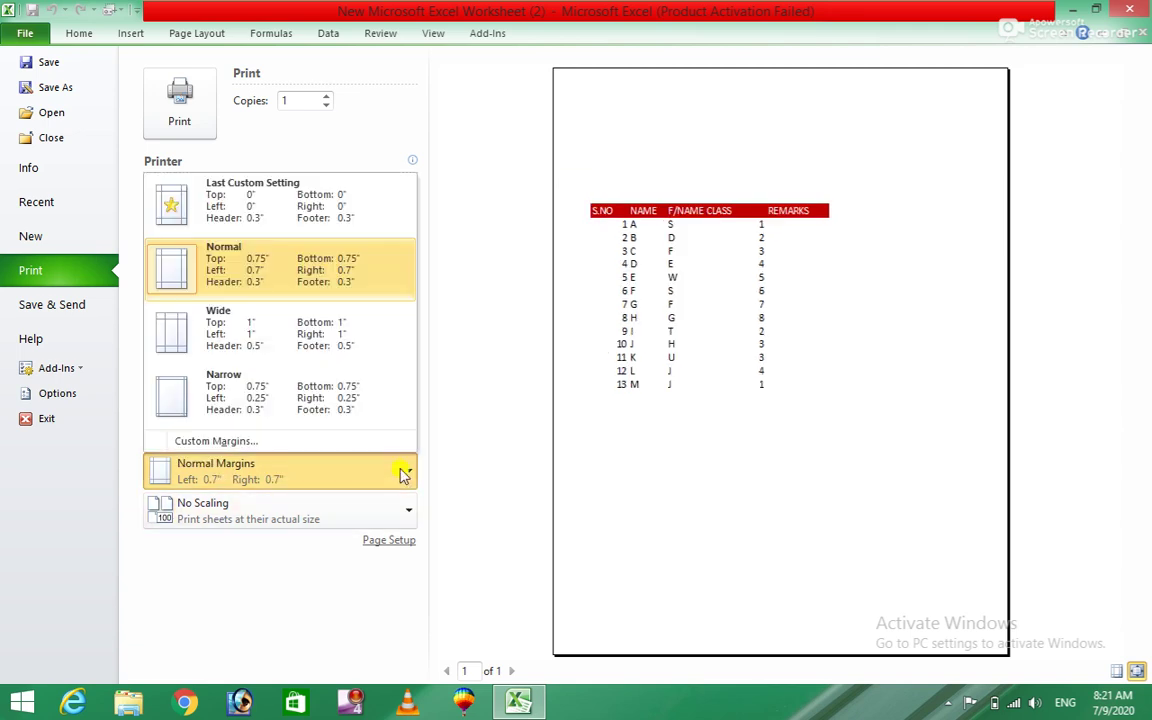
click(208, 337)
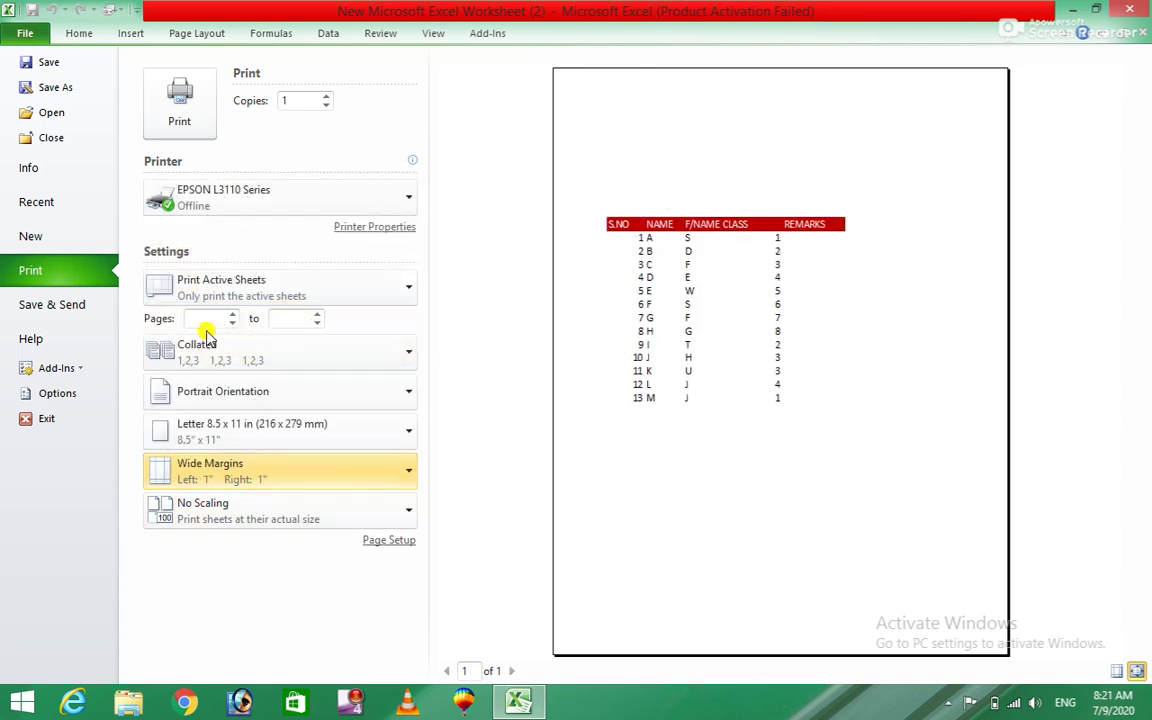
click(392, 475)
click(220, 390)
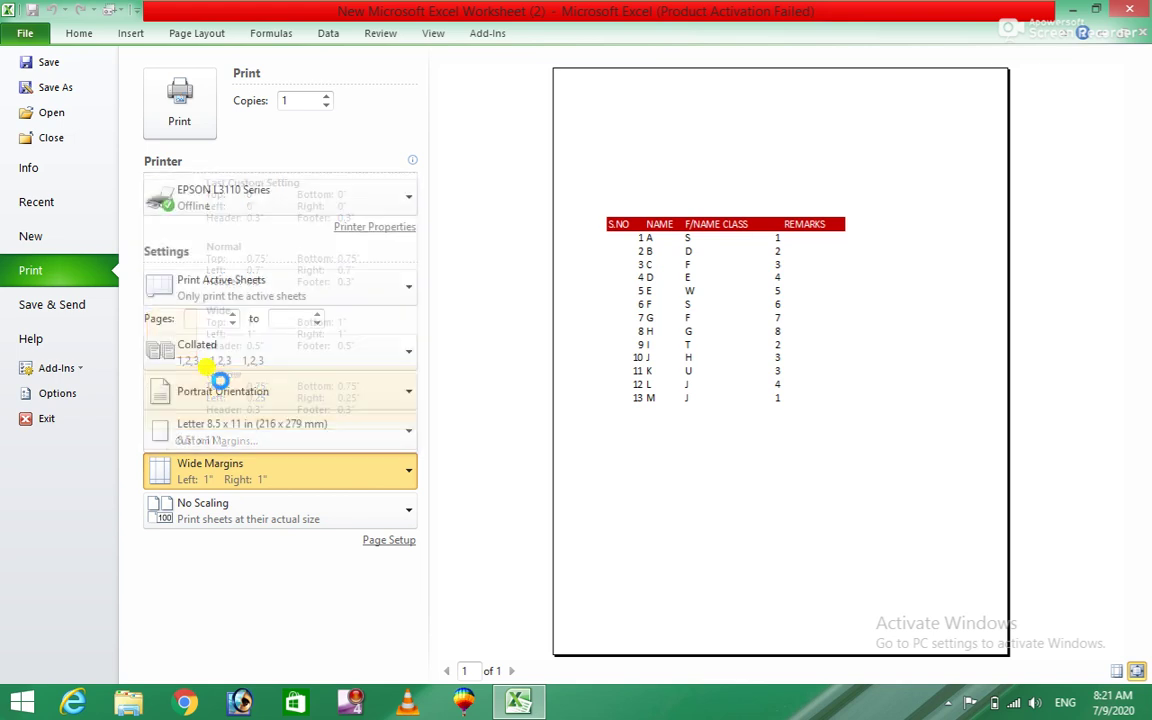
Step: Set the custom left margin to 1 from the print settings and apply it to the preview
click(408, 474)
click(226, 441)
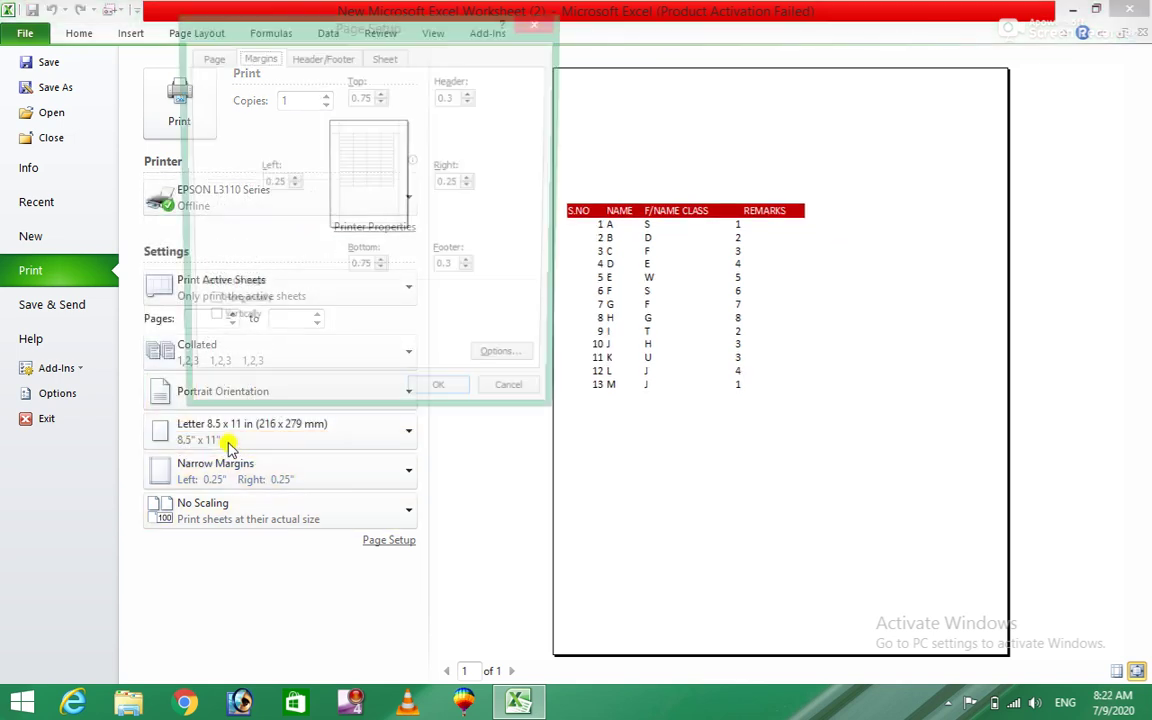
click(291, 179)
click(291, 179)
click(291, 179)
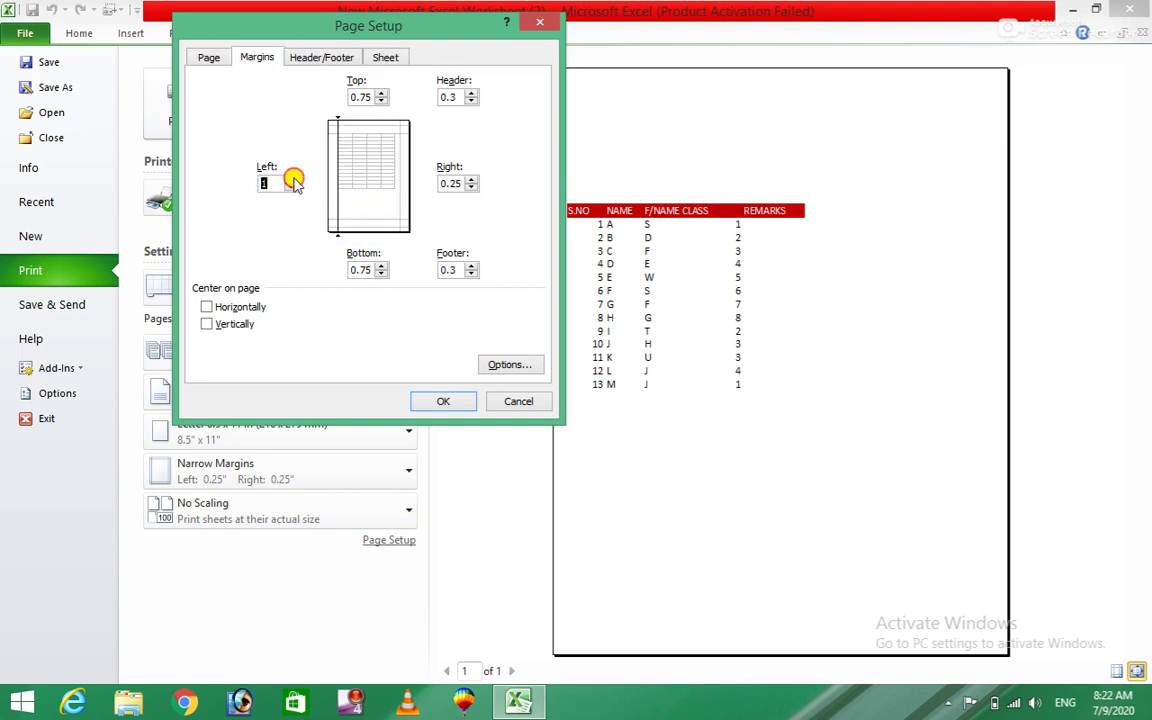
click(432, 400)
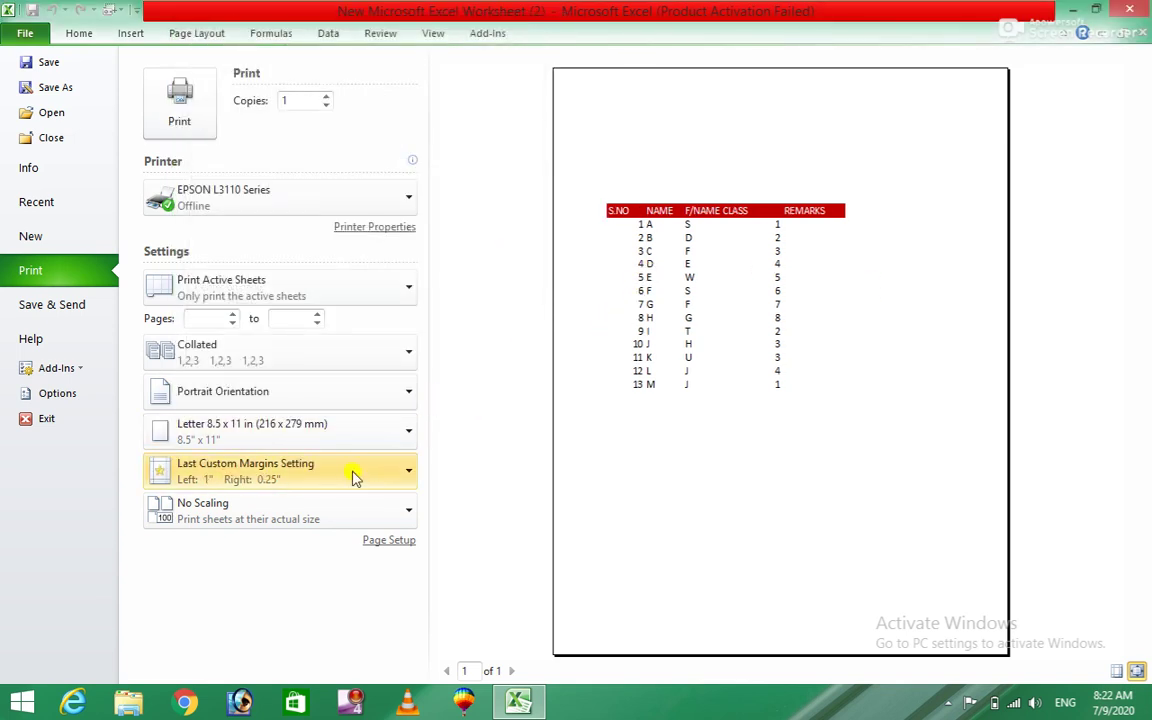
Step: Set the custom top margin to 0 from the print settings, moving the dialog clear of the page preview
click(398, 472)
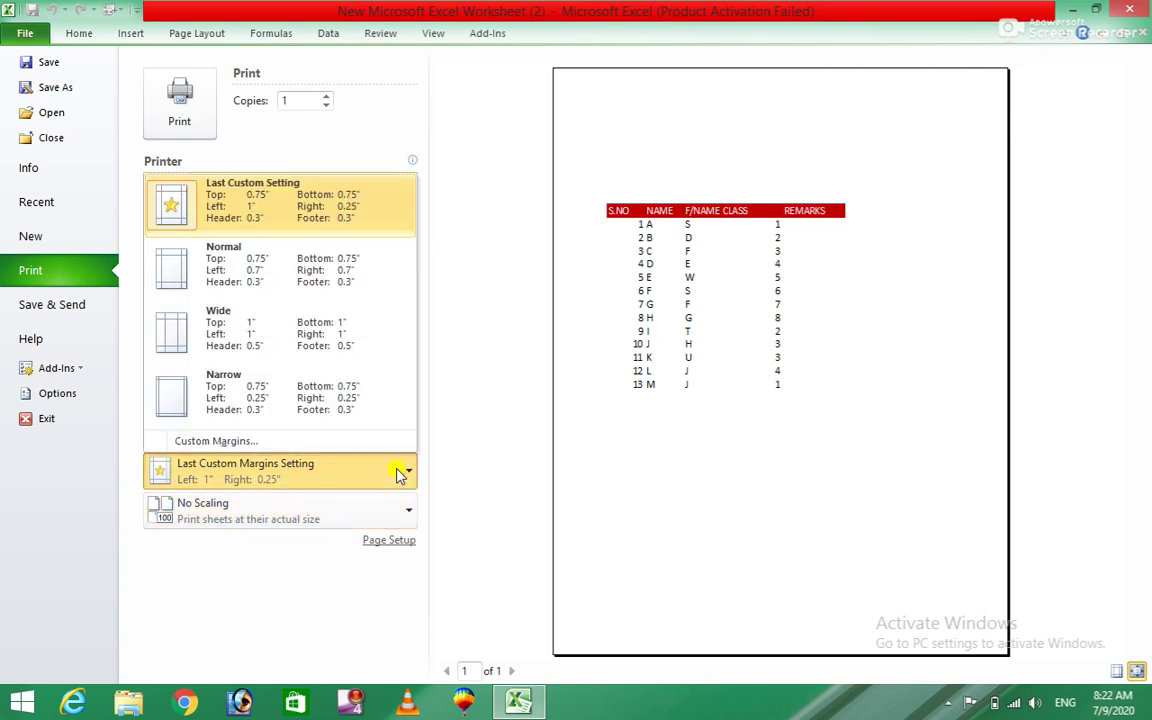
click(226, 440)
drag(390, 24, 279, 34)
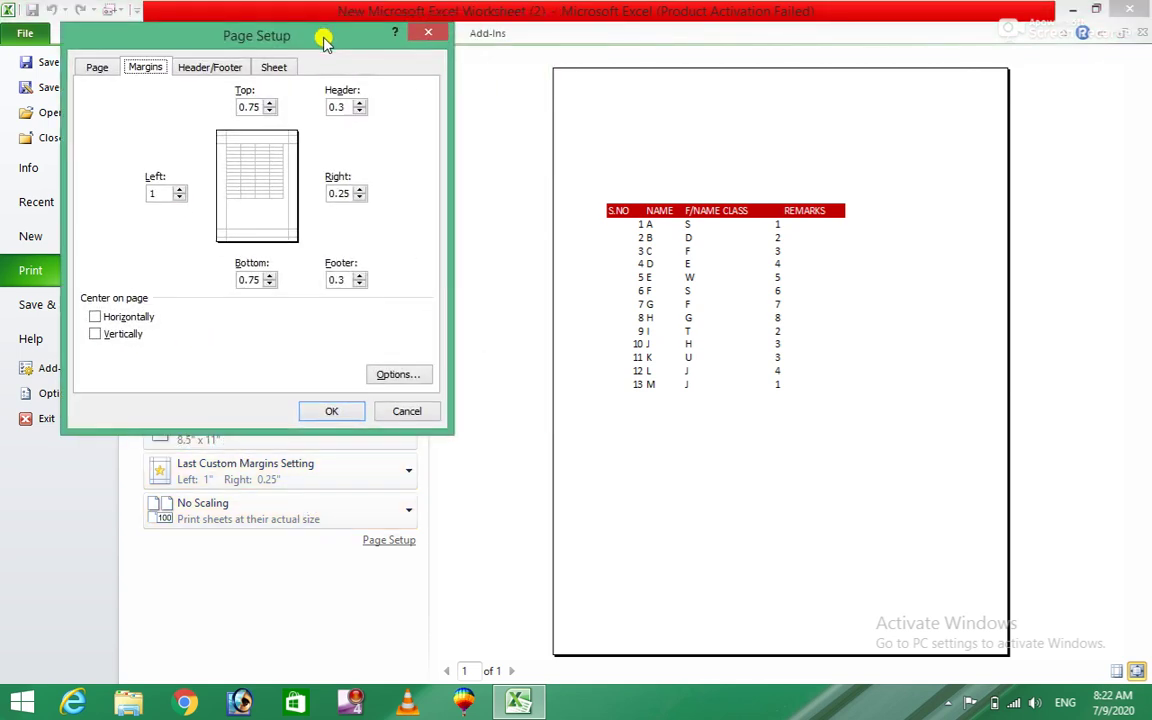
click(270, 111)
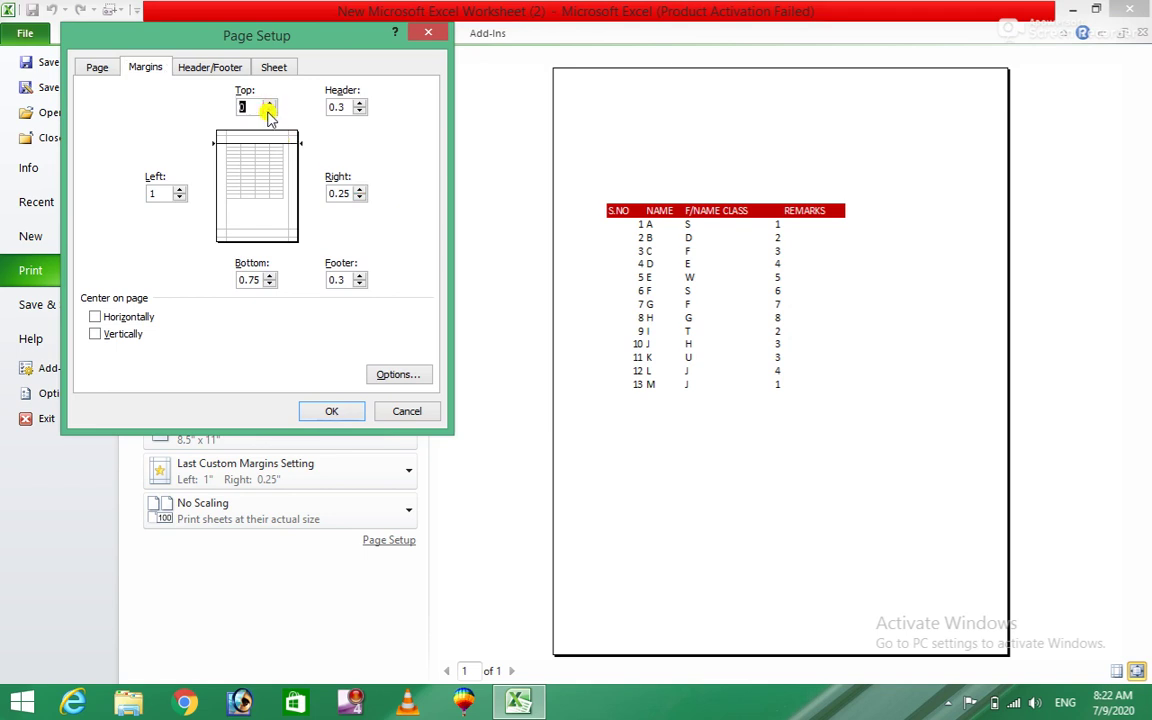
click(322, 407)
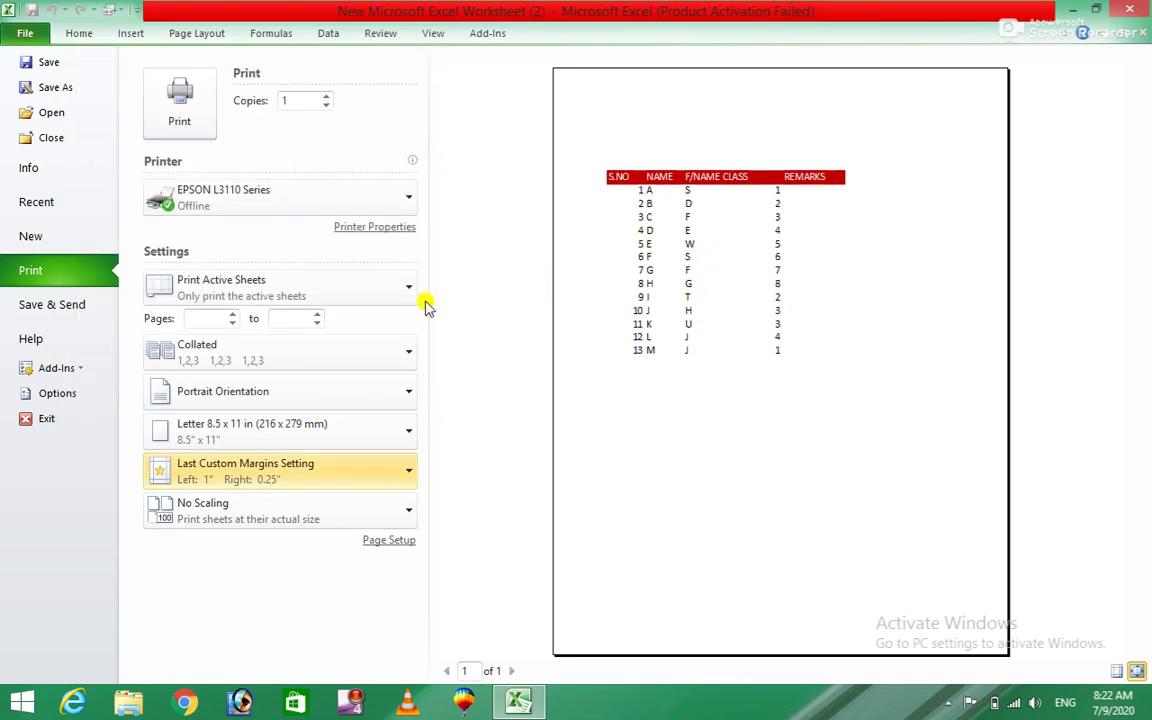
Step: Set the custom header margin to 0 from the print settings and apply it to the page
click(310, 475)
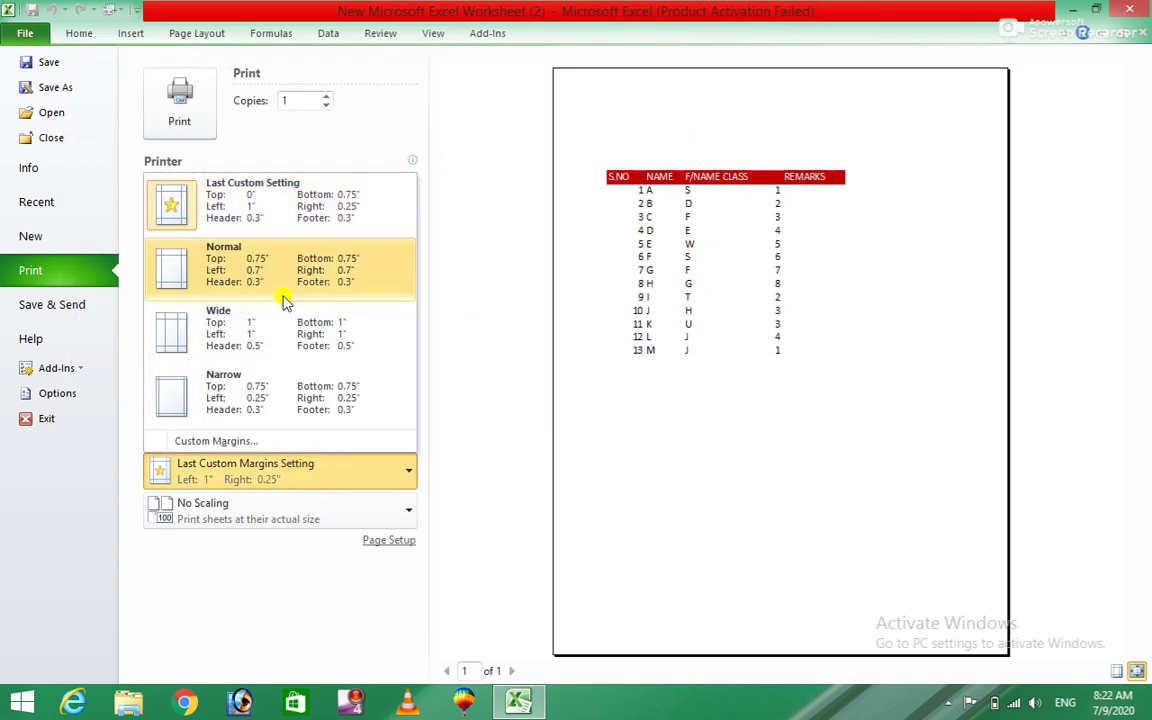
click(244, 442)
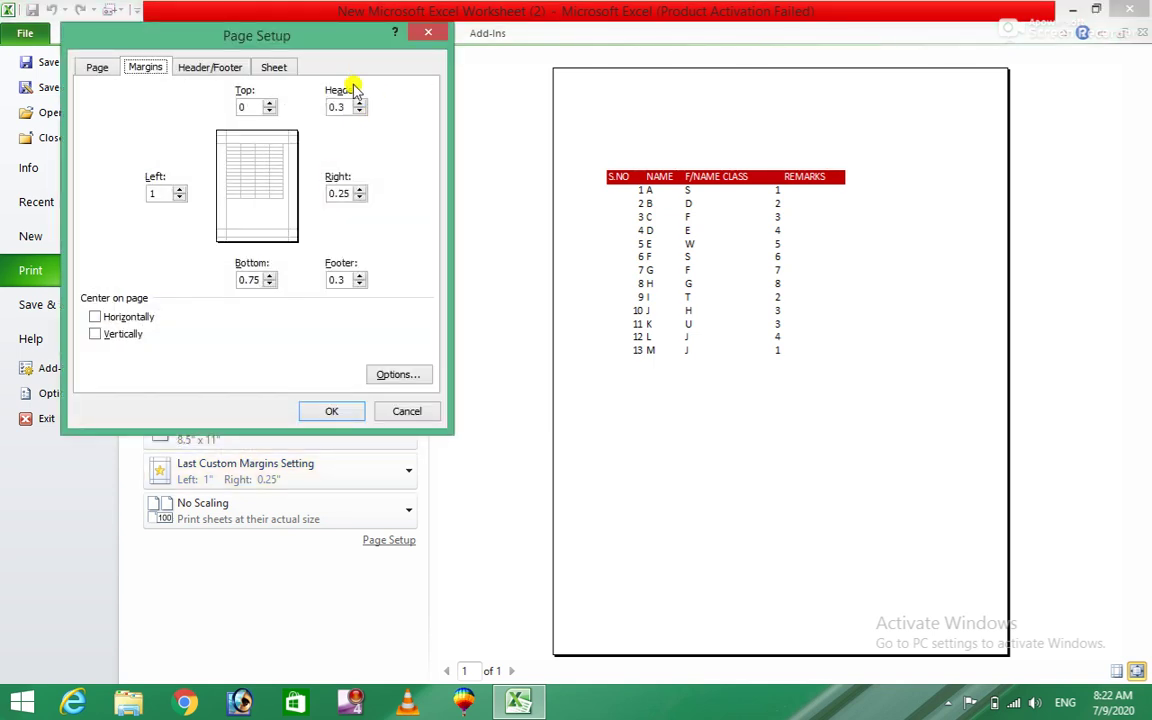
click(360, 103)
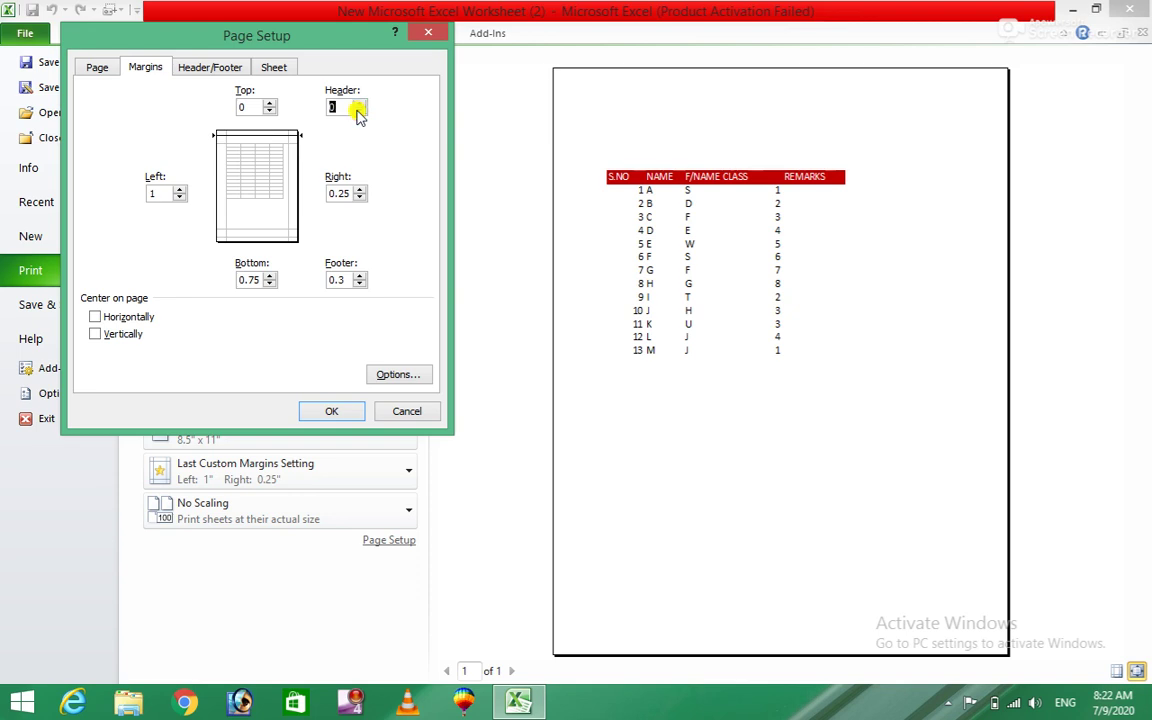
click(318, 408)
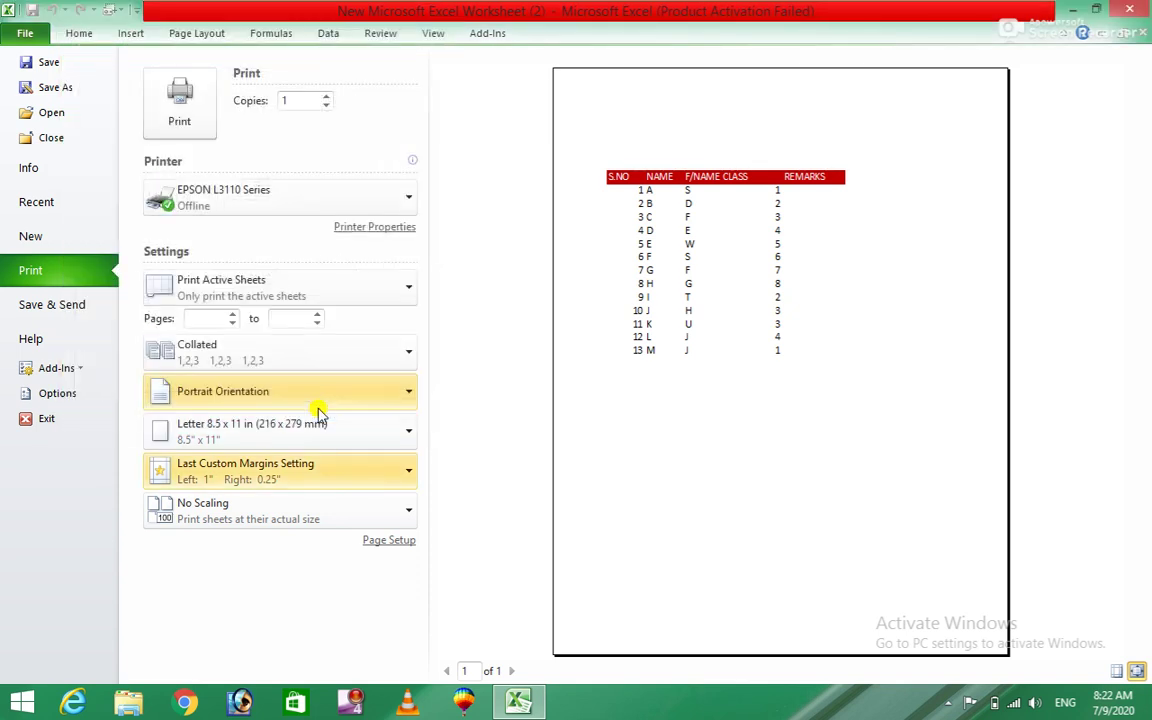
Step: Increase the custom footer margin from the print settings, reduce the oversized value until it fits the page size, and apply it
click(393, 478)
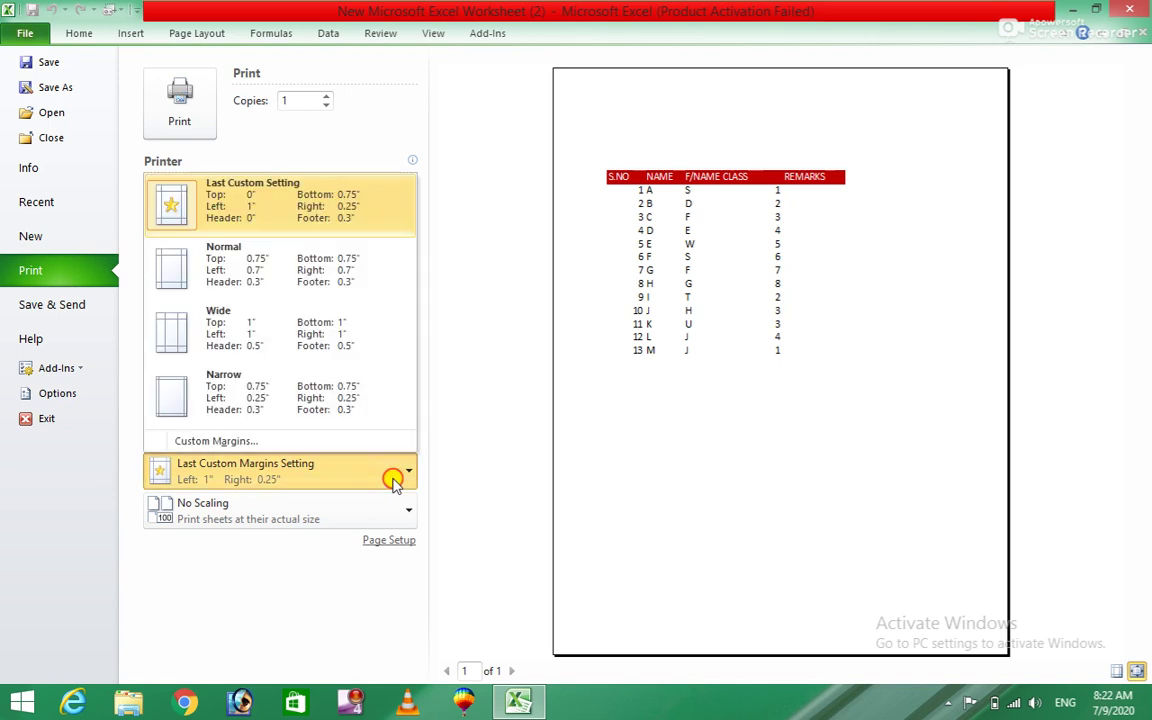
click(237, 441)
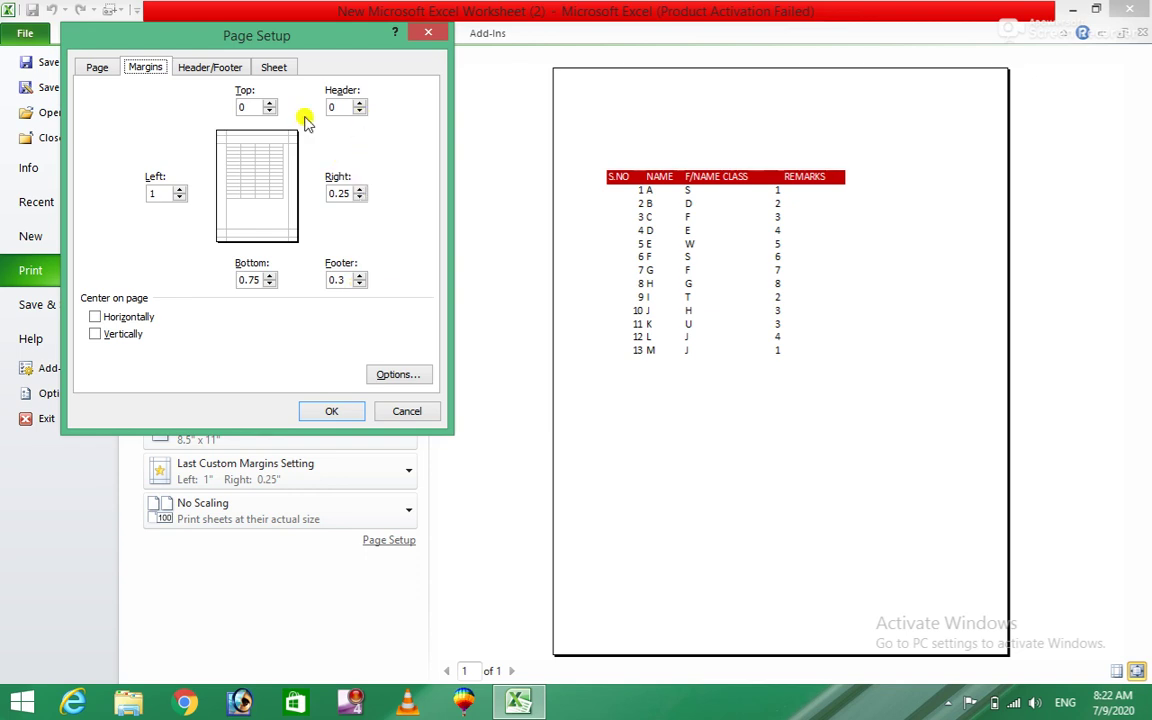
click(361, 276)
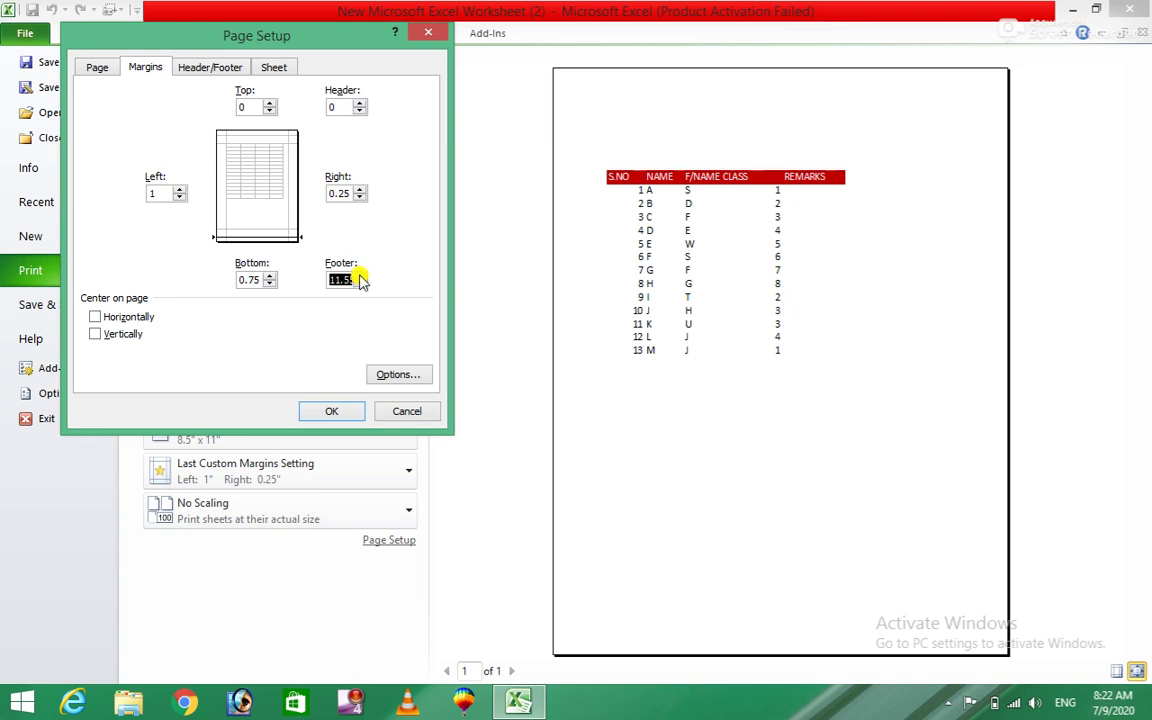
click(324, 410)
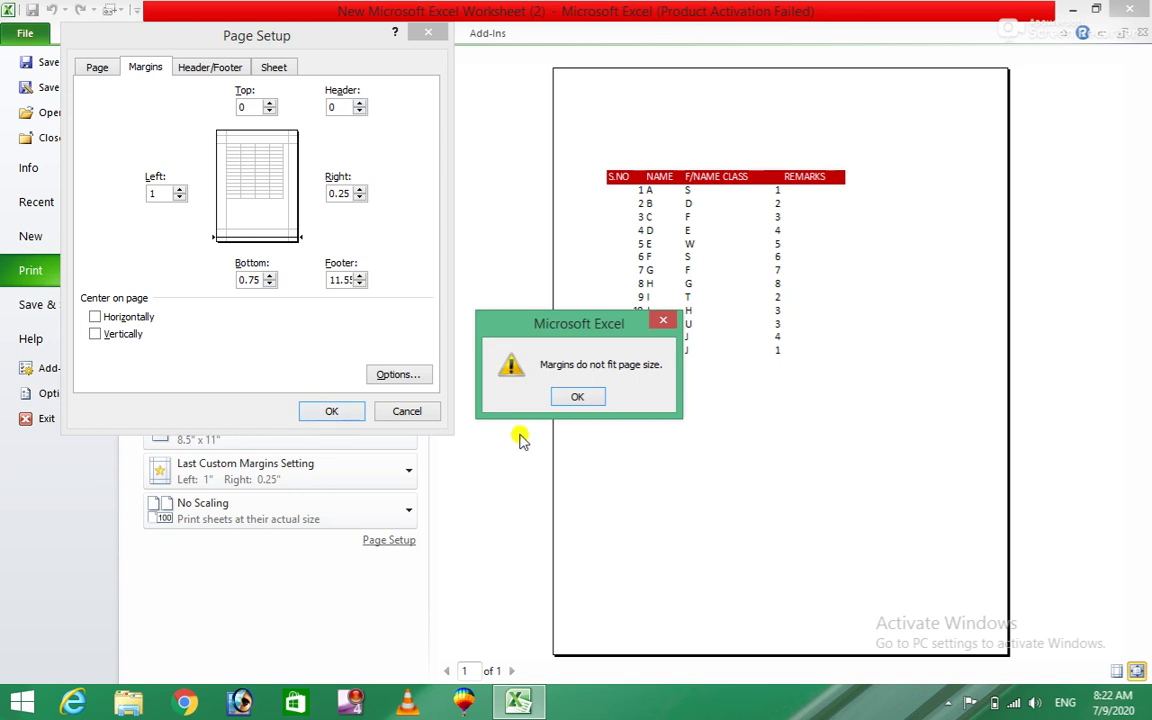
click(572, 400)
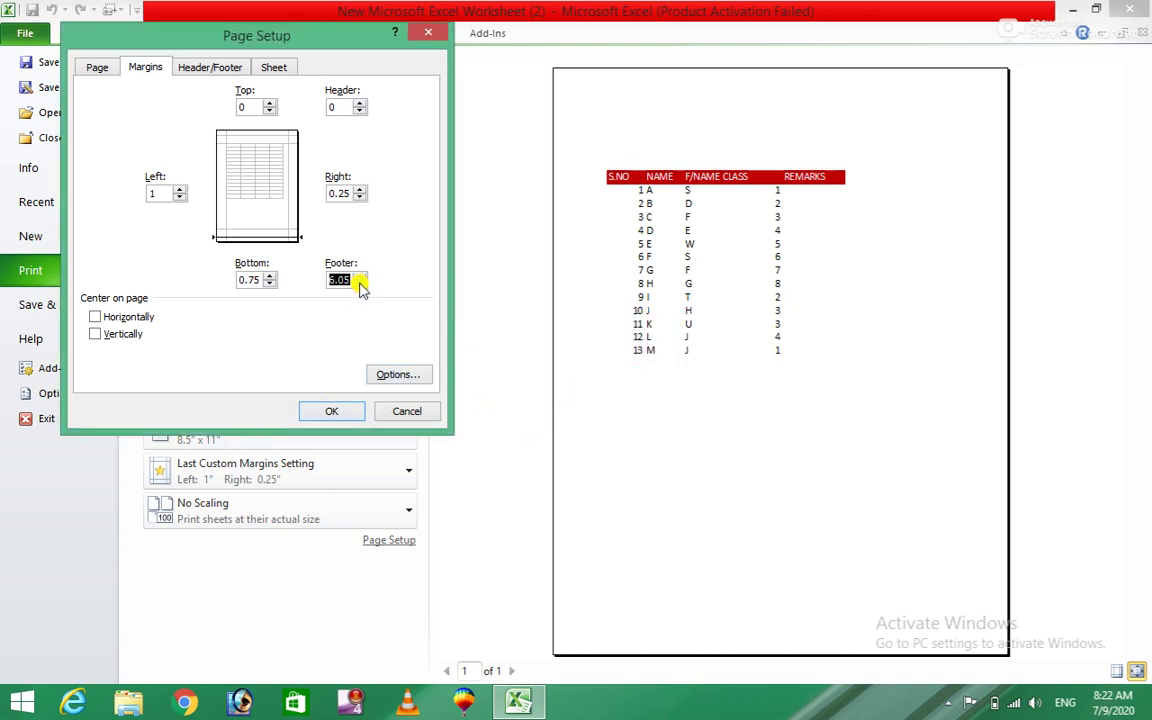
click(328, 412)
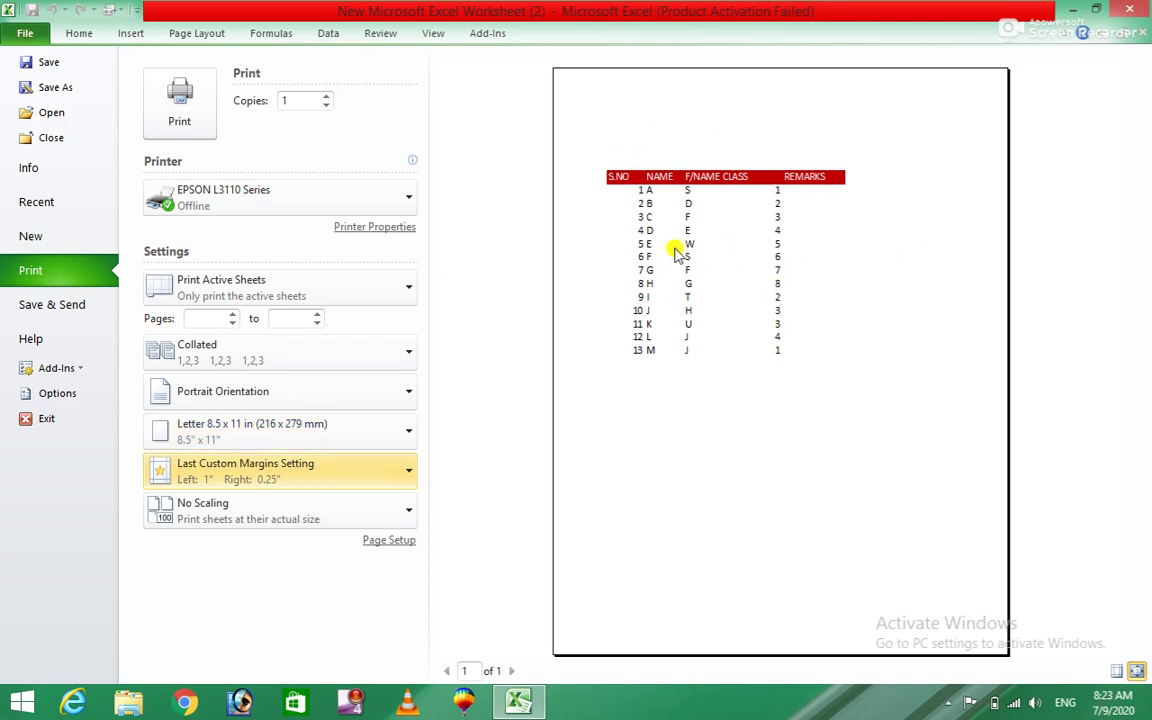
Step: Return to the worksheet's page layout settings and change the paper size to A4 210 x 297 mm
click(203, 36)
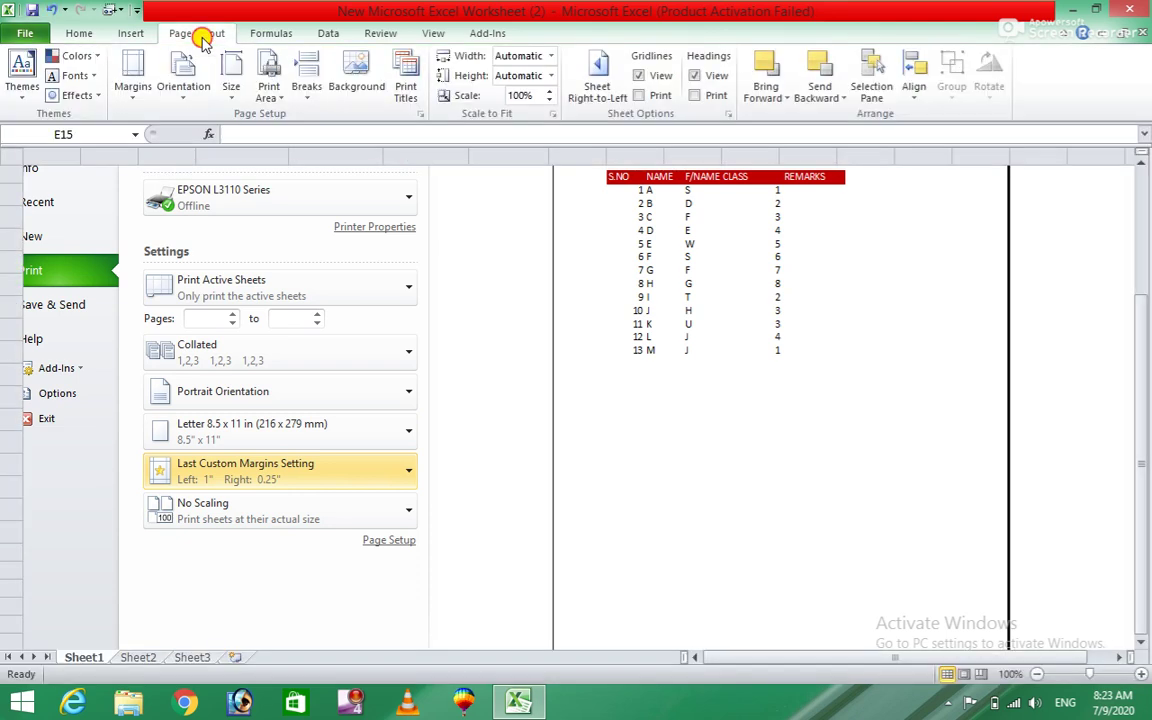
click(186, 97)
click(231, 90)
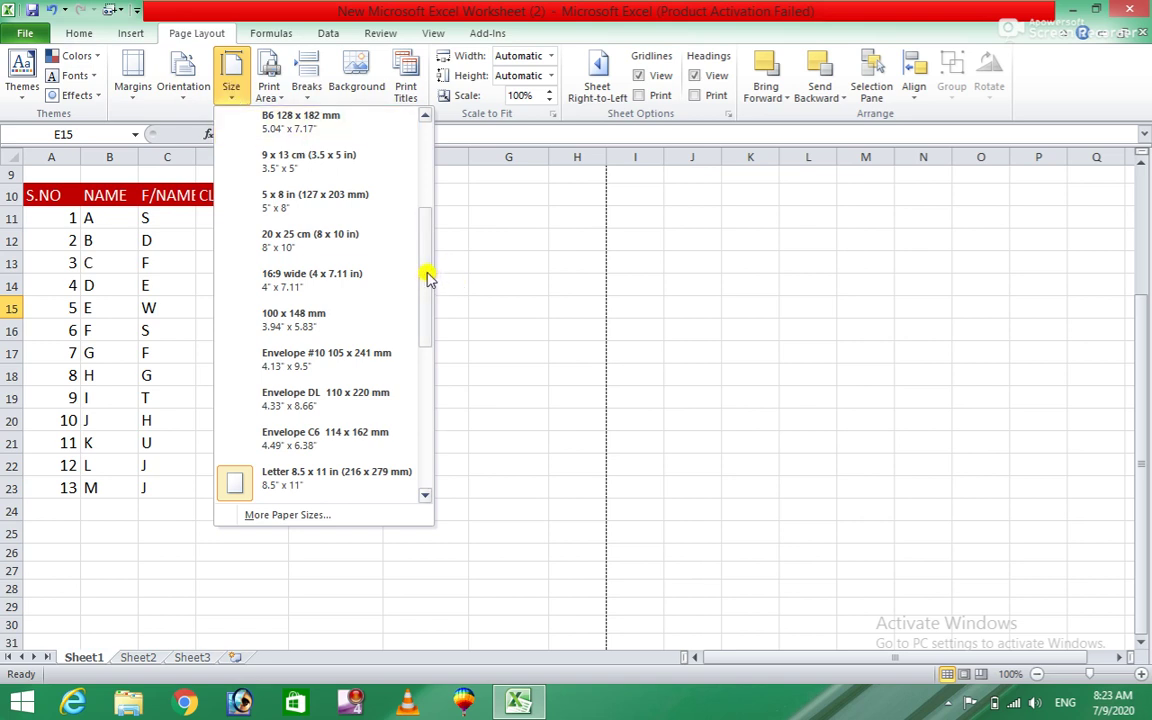
drag(427, 274, 420, 60)
click(325, 135)
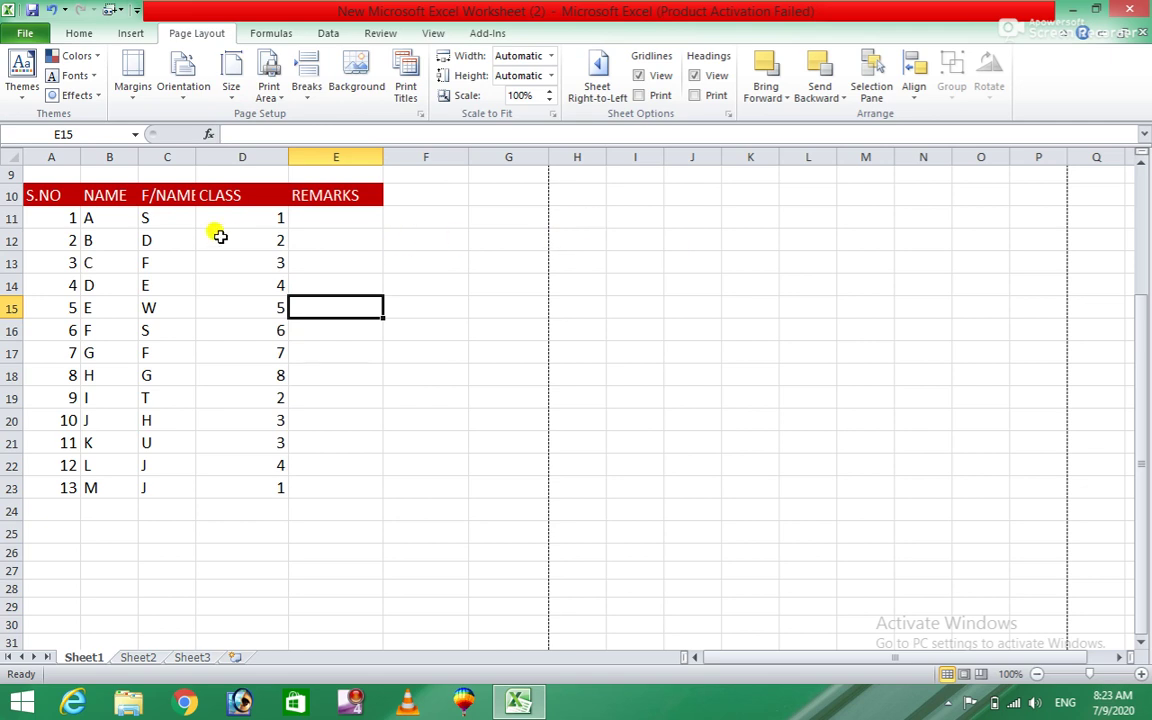
Step: Apply the paper sizes 10 x 15 cm, 13 x 18 cm and Letter 8.5 x 11 in in turn to compare the page boundaries
click(233, 95)
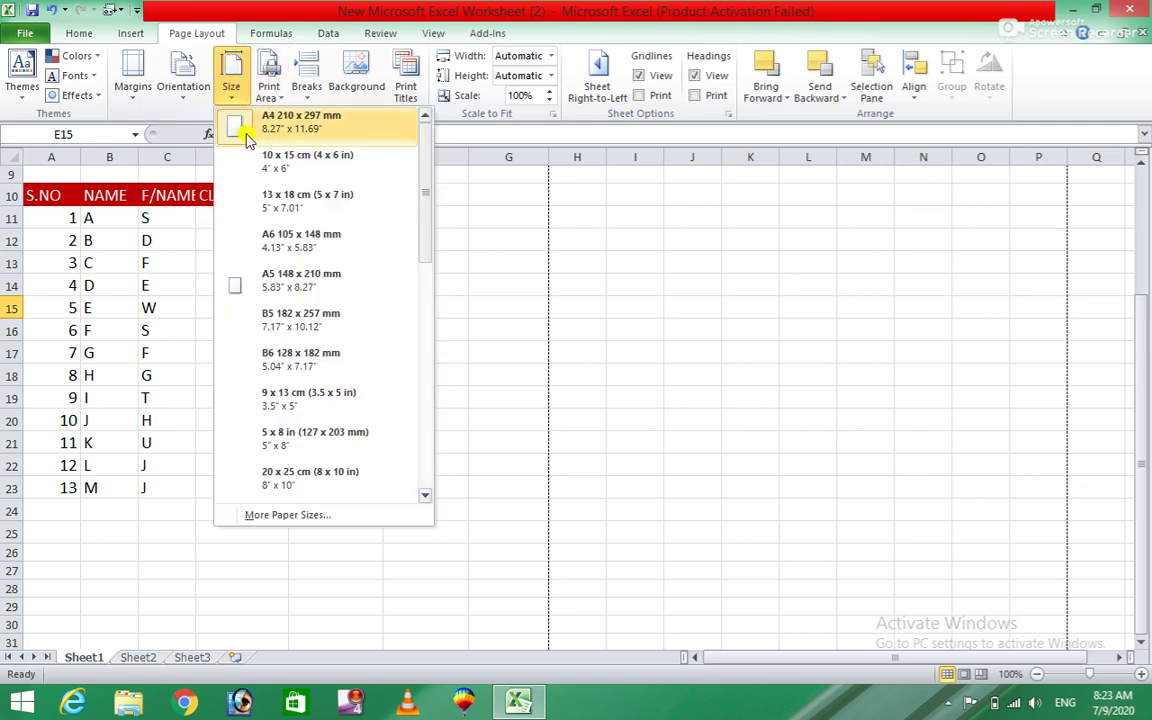
click(285, 166)
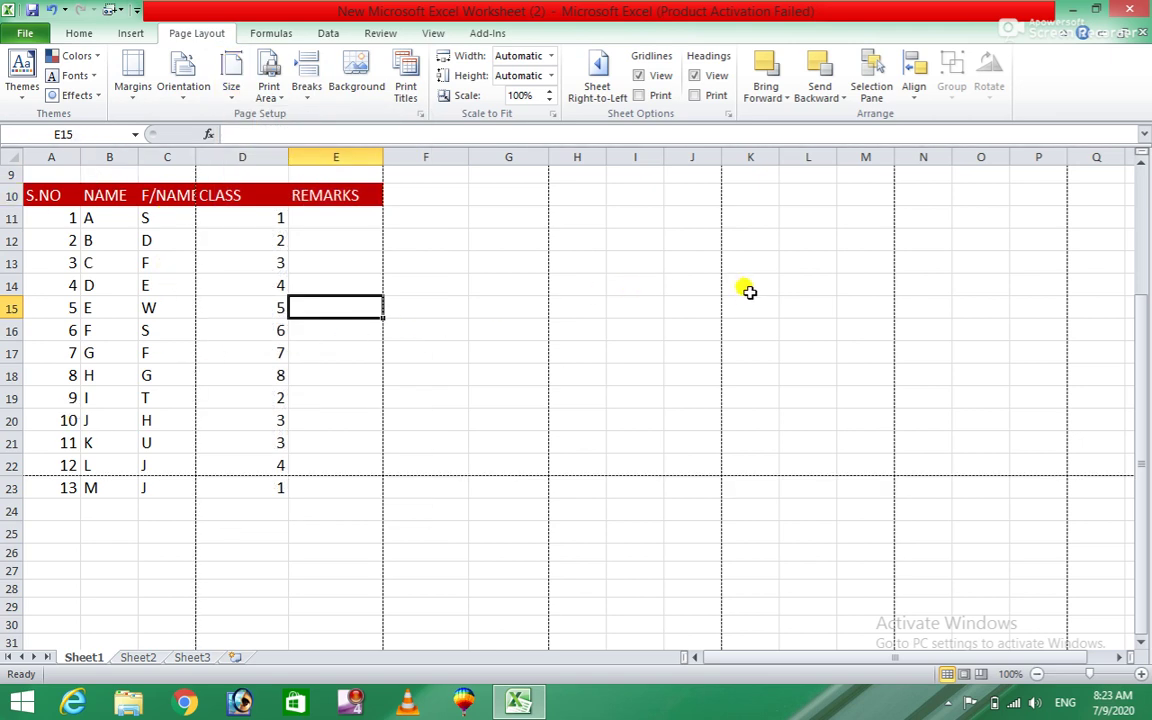
click(233, 90)
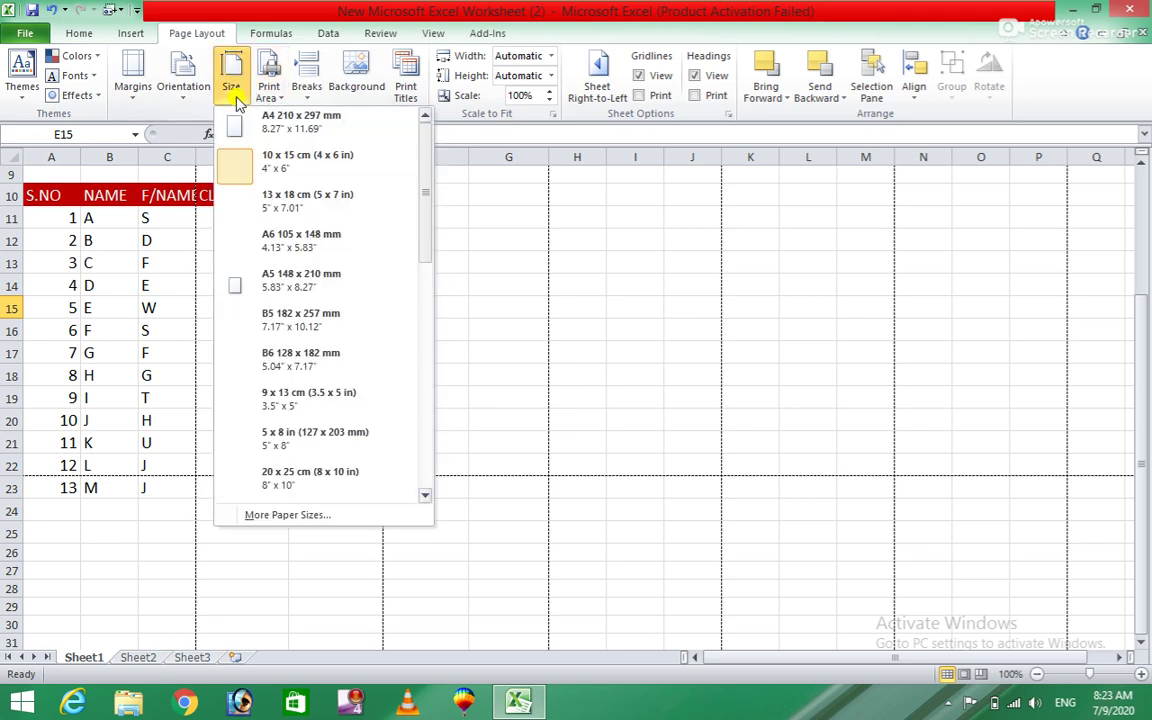
click(295, 212)
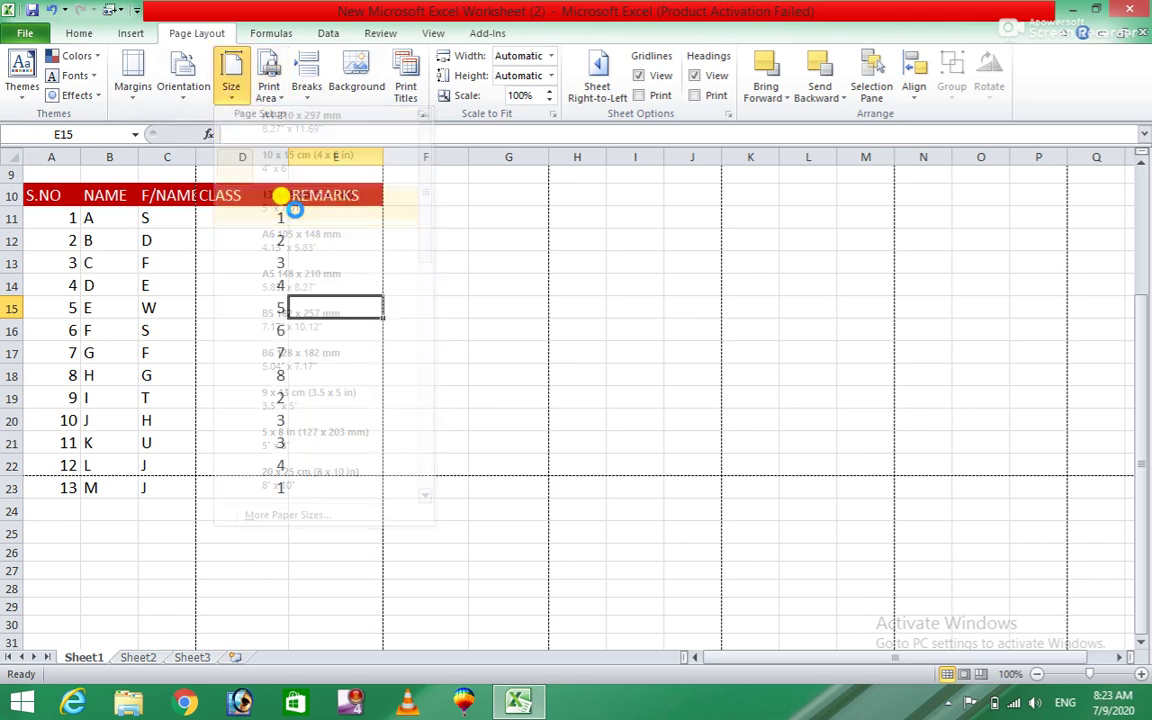
click(225, 90)
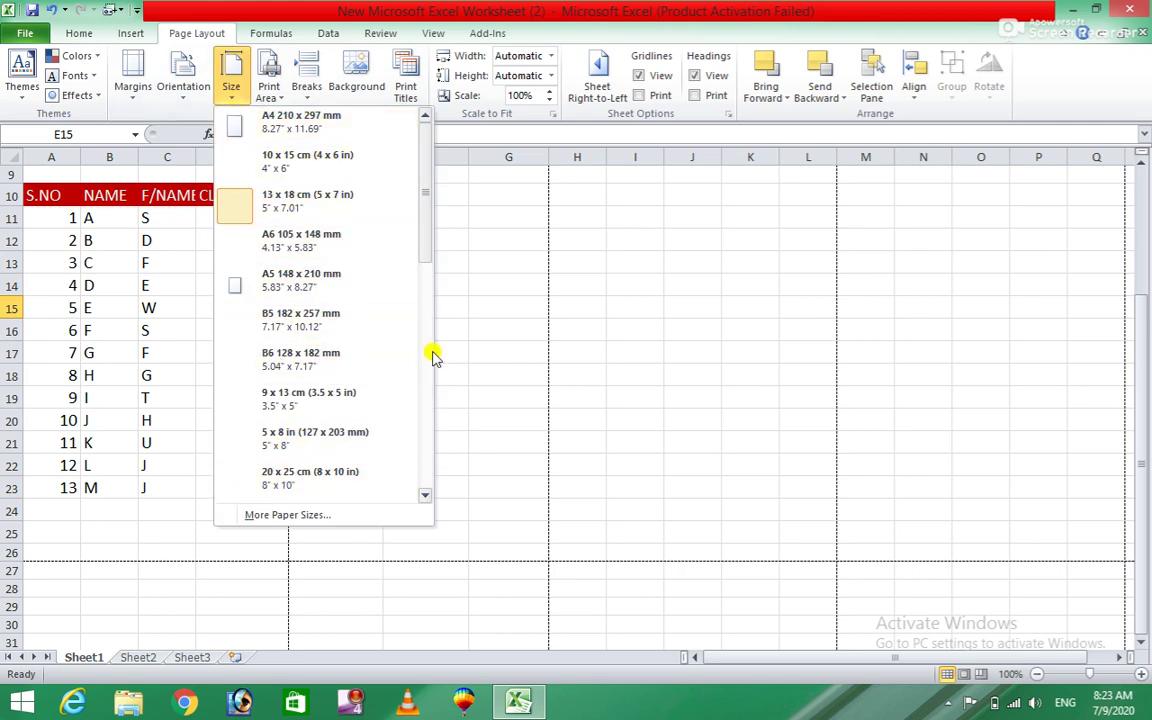
drag(427, 237, 424, 355)
click(298, 388)
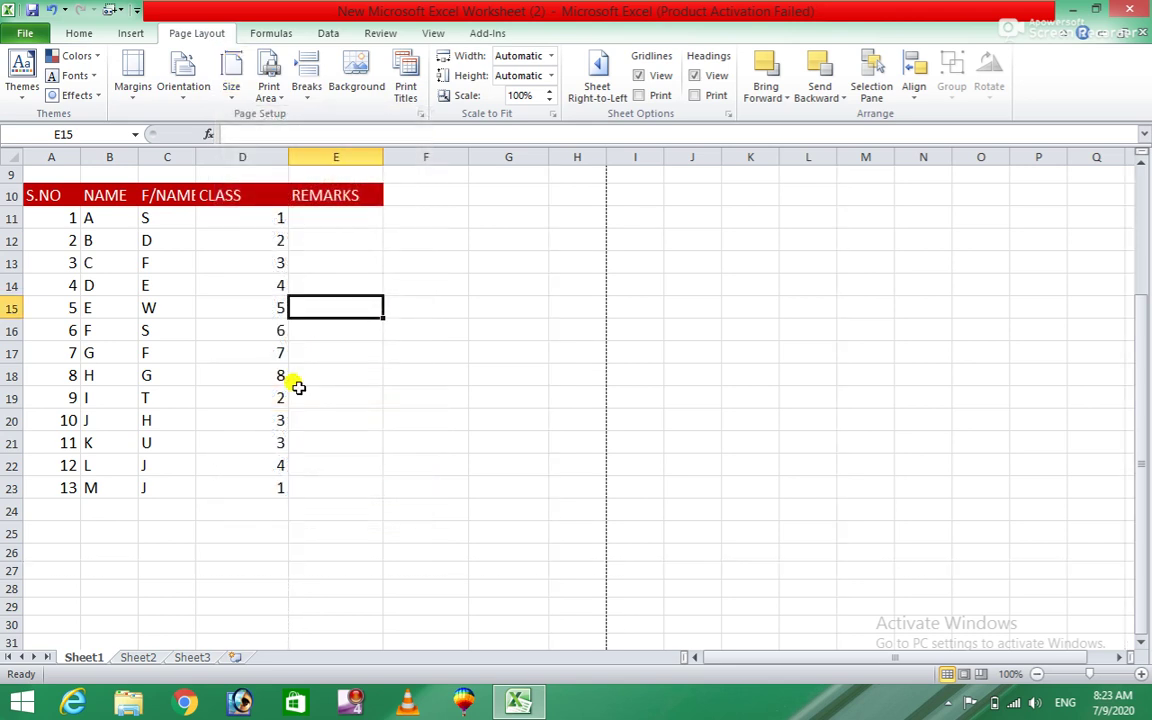
Step: Change the paper size to Legal 8.5 x 14 in
click(233, 88)
drag(424, 278, 424, 355)
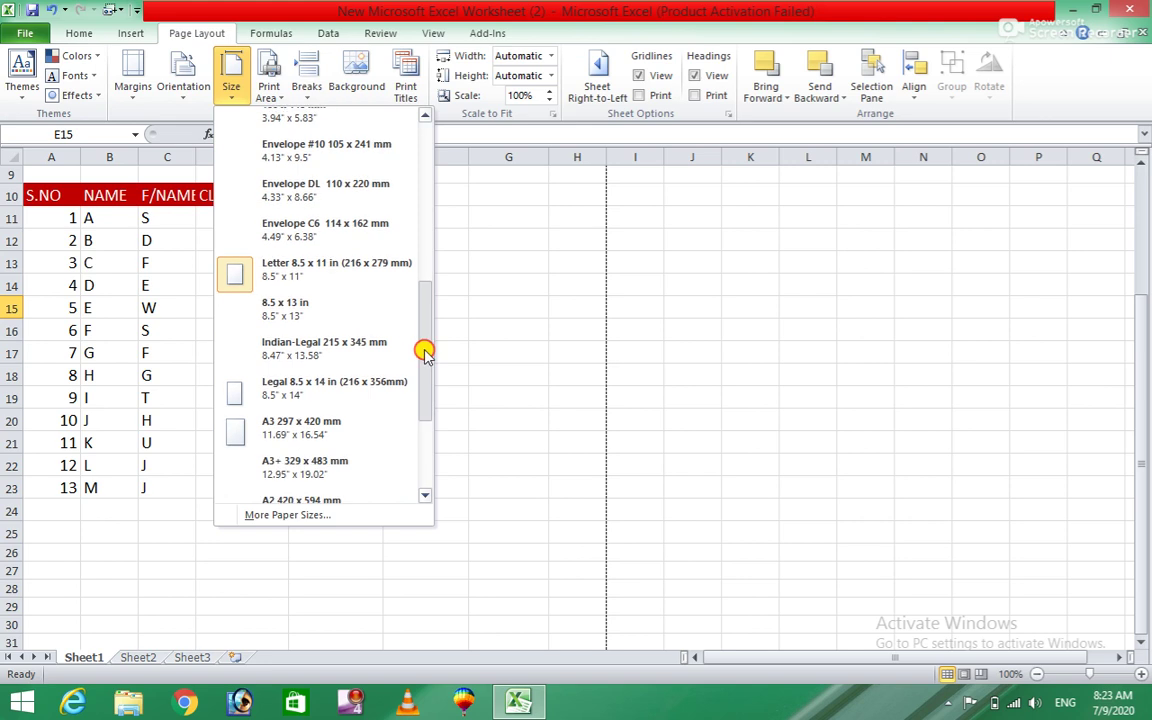
click(309, 396)
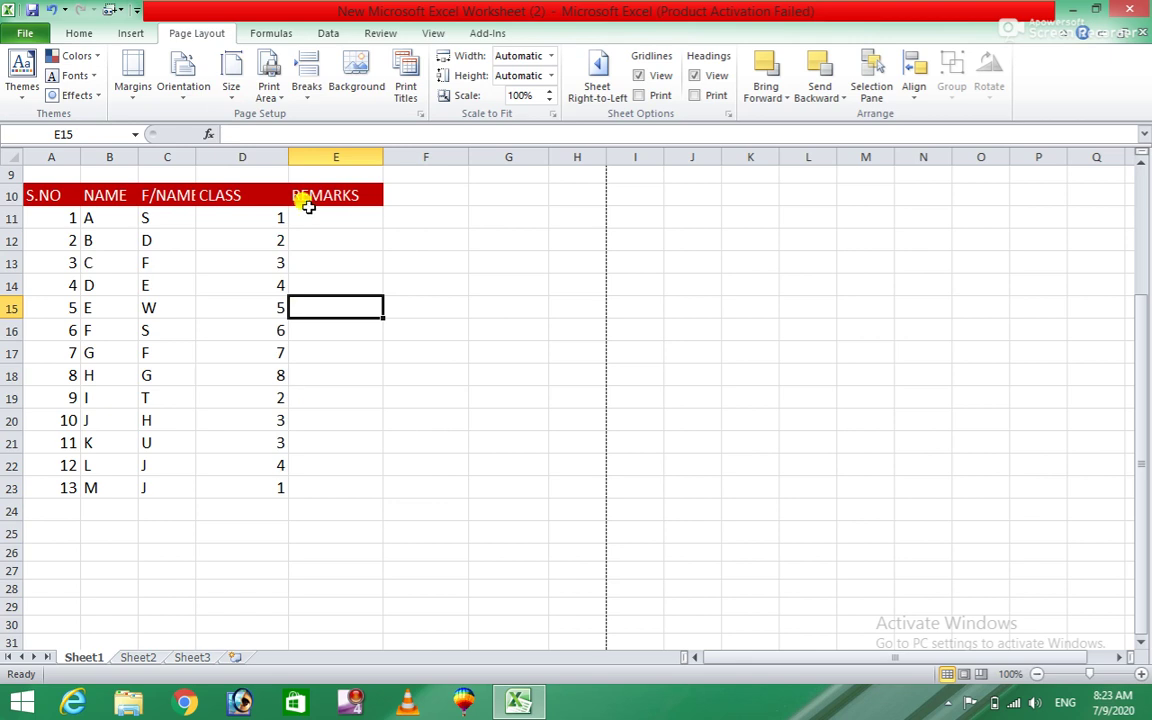
Step: Set the single cell E15 as the print area and clear the print area again
click(279, 102)
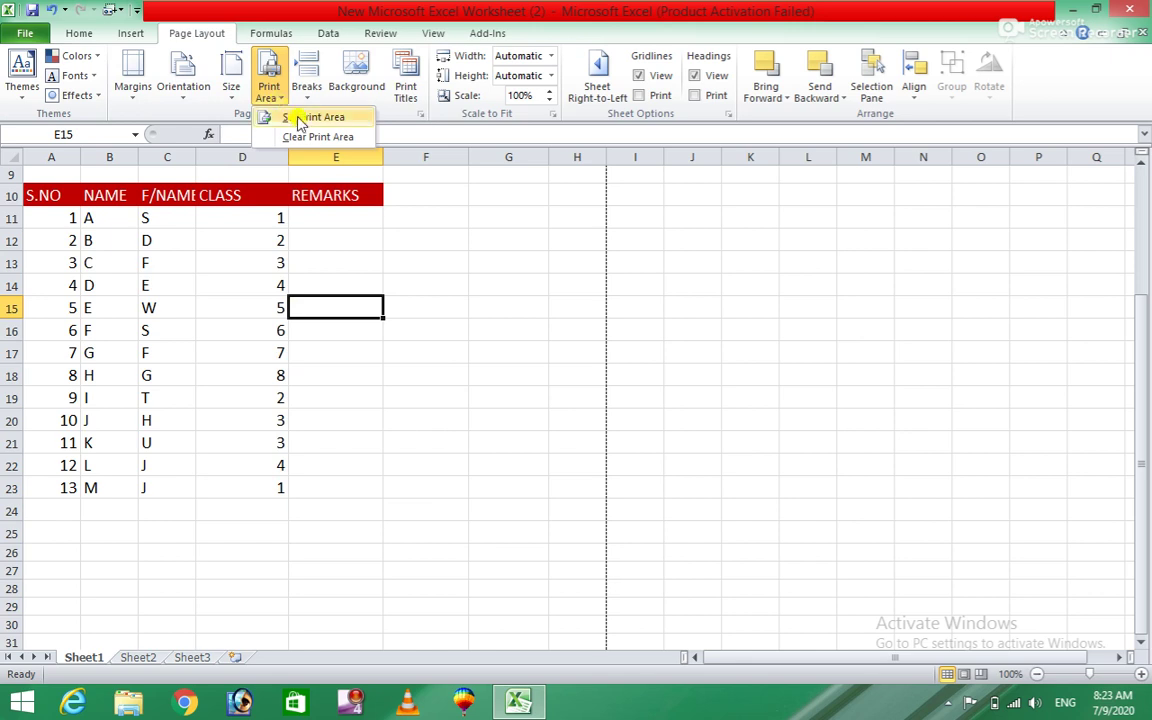
click(314, 117)
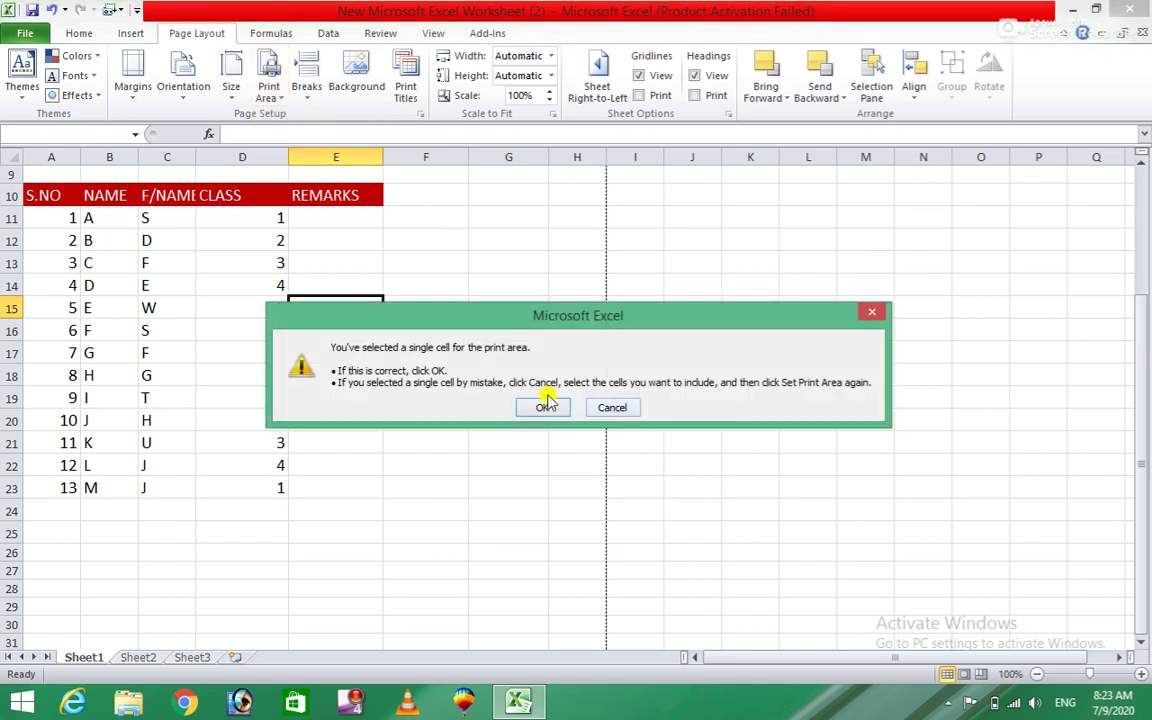
click(540, 403)
click(269, 92)
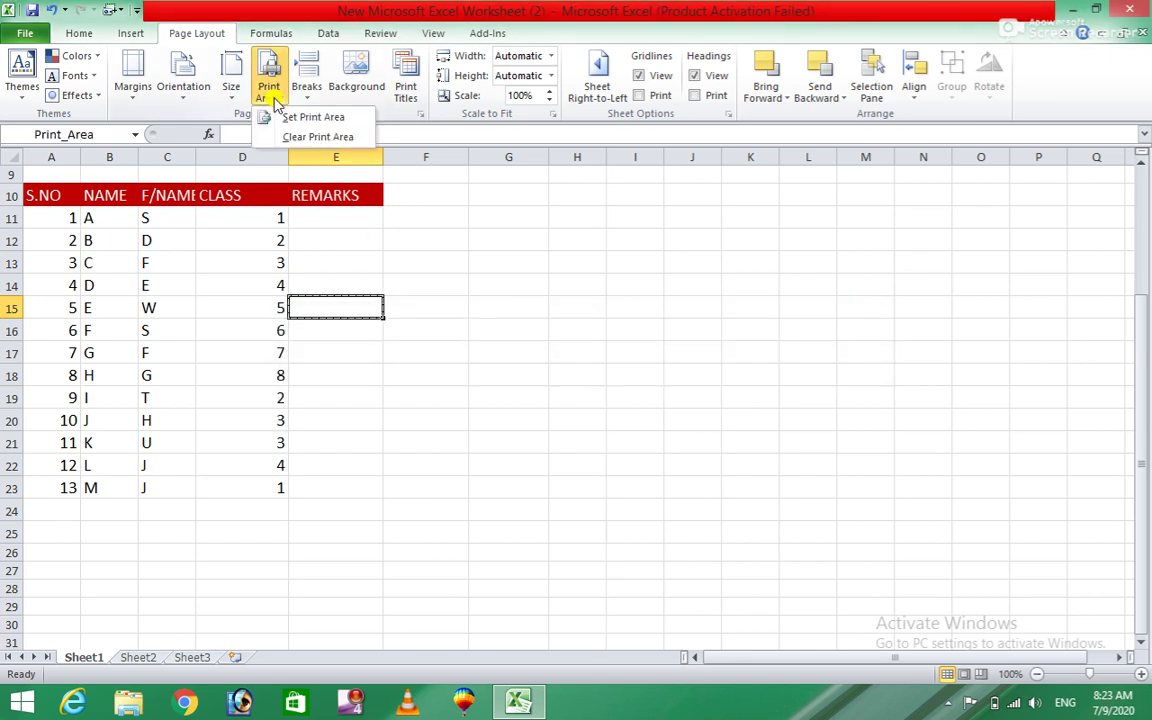
click(285, 138)
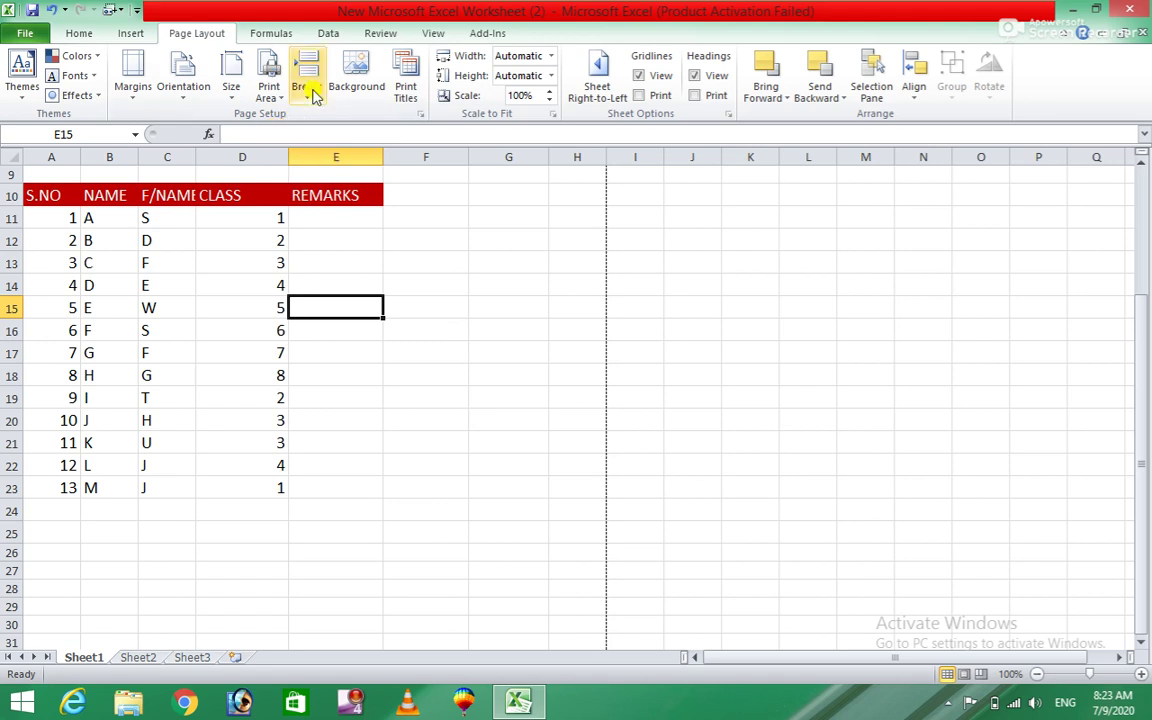
Step: Insert a page break above row 17, starting from cell A17
click(51, 352)
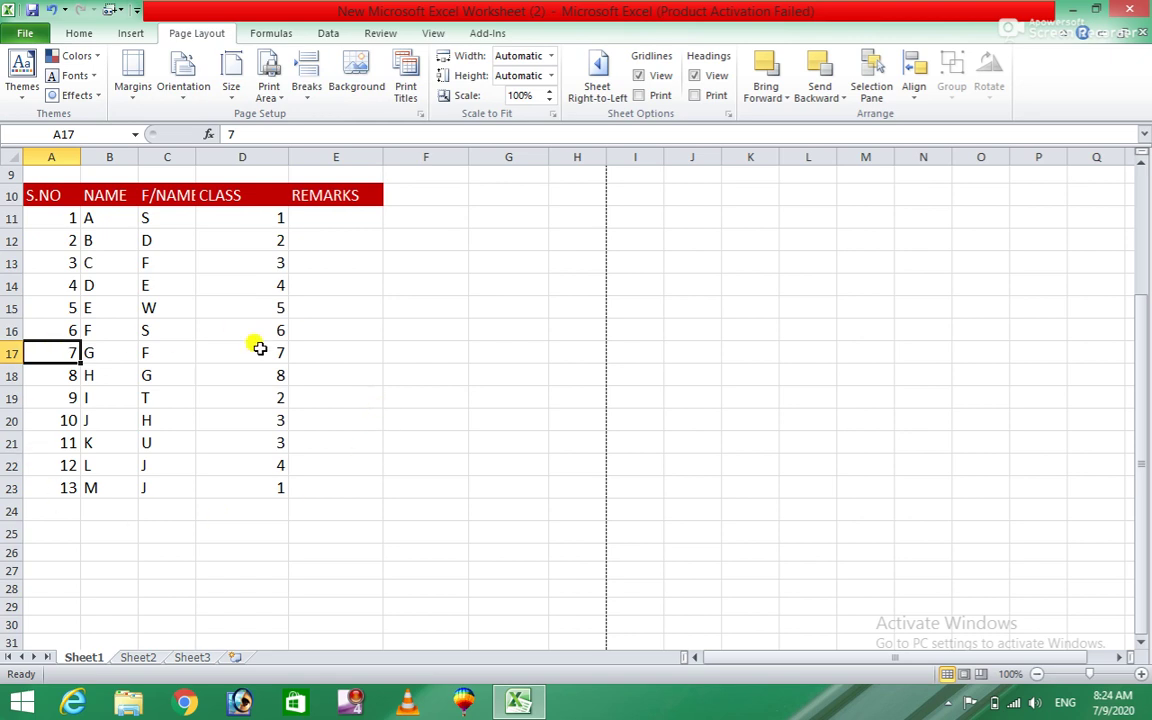
click(313, 80)
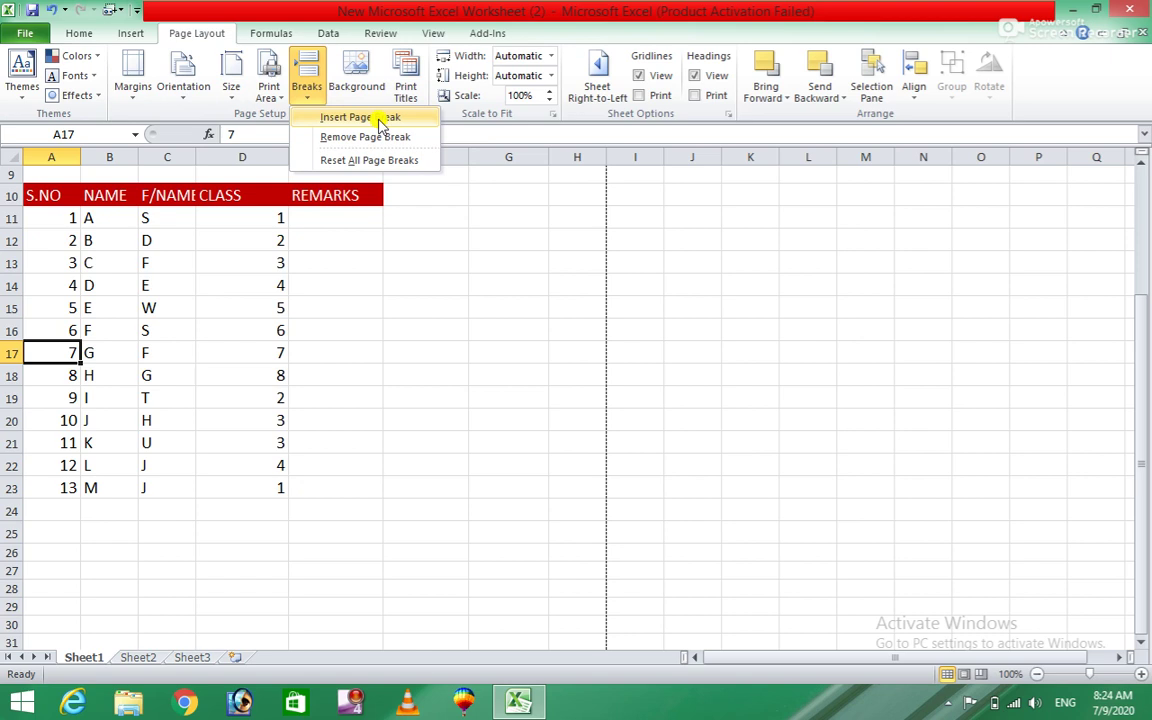
click(379, 119)
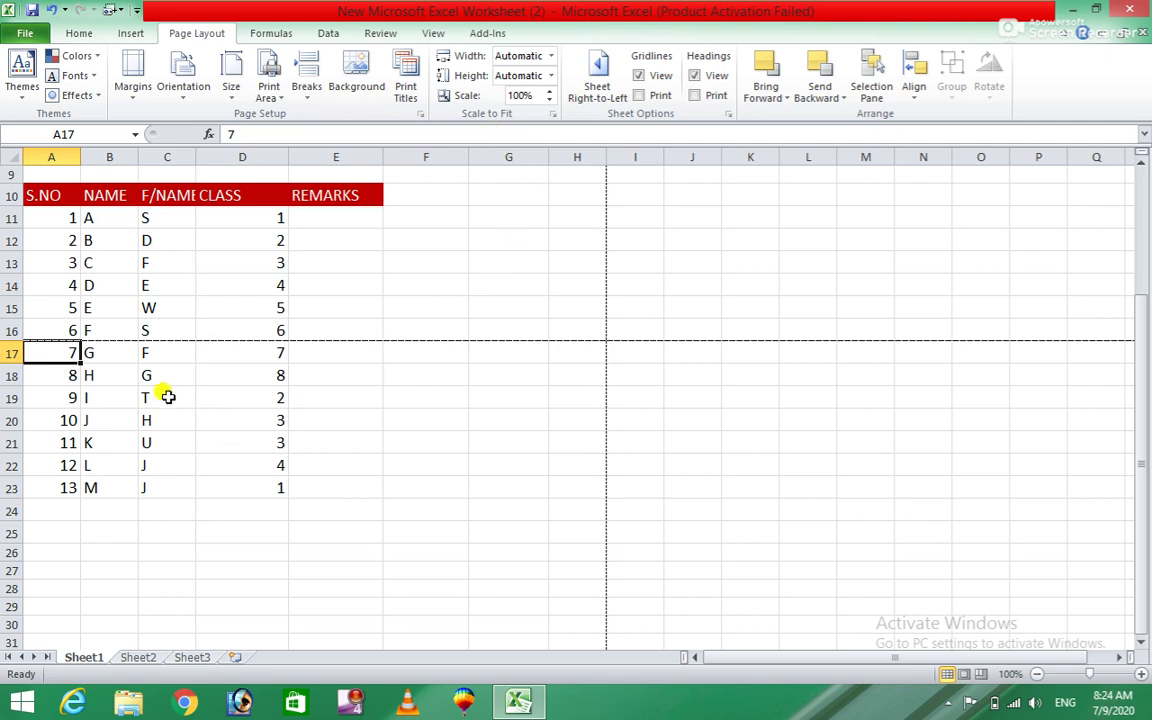
Step: Check in the print preview how the page break divides the student table across the pages
click(28, 33)
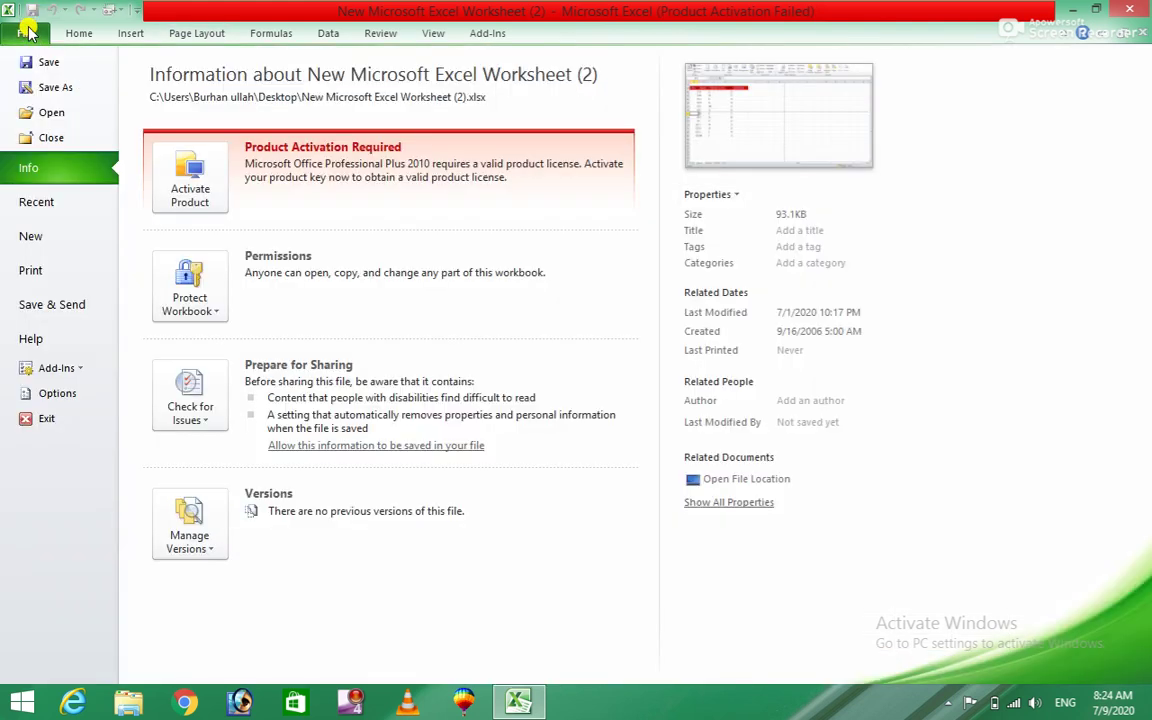
click(28, 271)
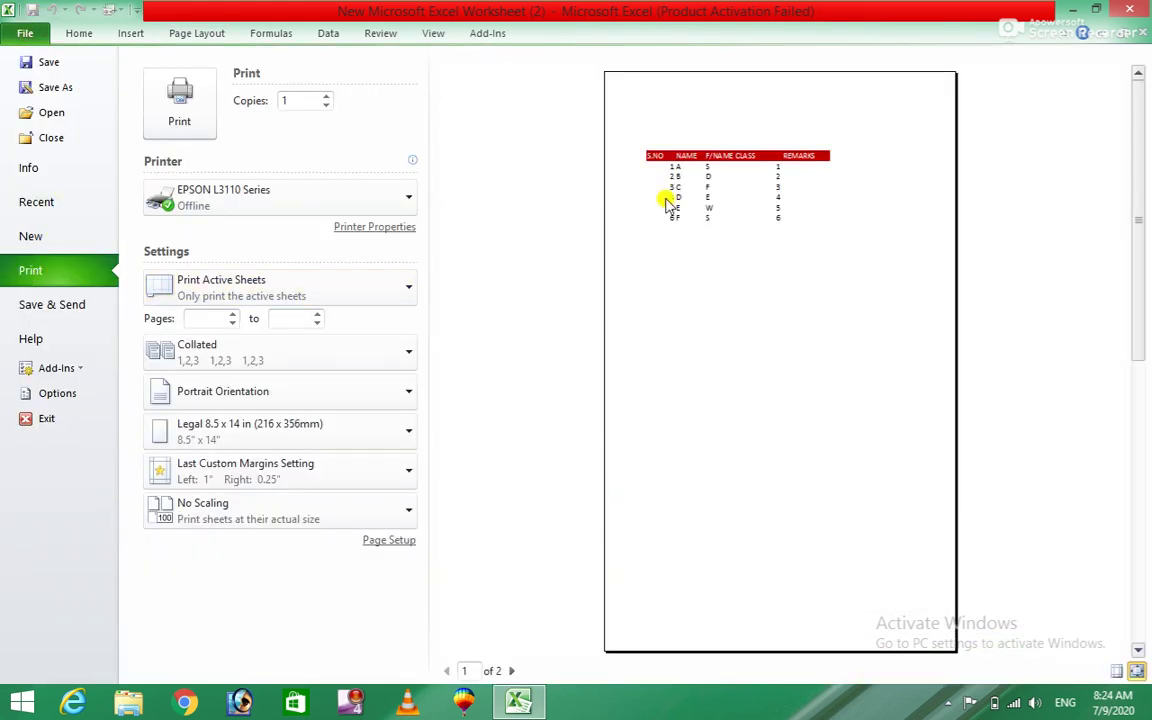
drag(1133, 233, 1126, 432)
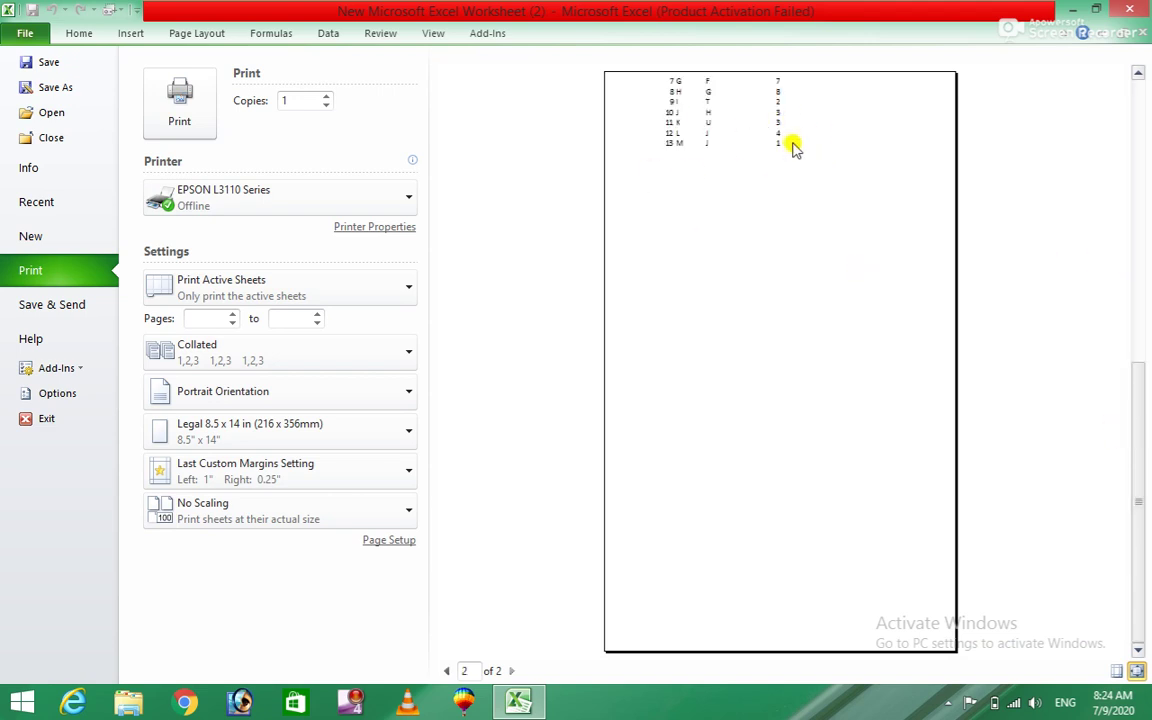
Step: Return to the worksheet and remove the page break above row 17
click(196, 33)
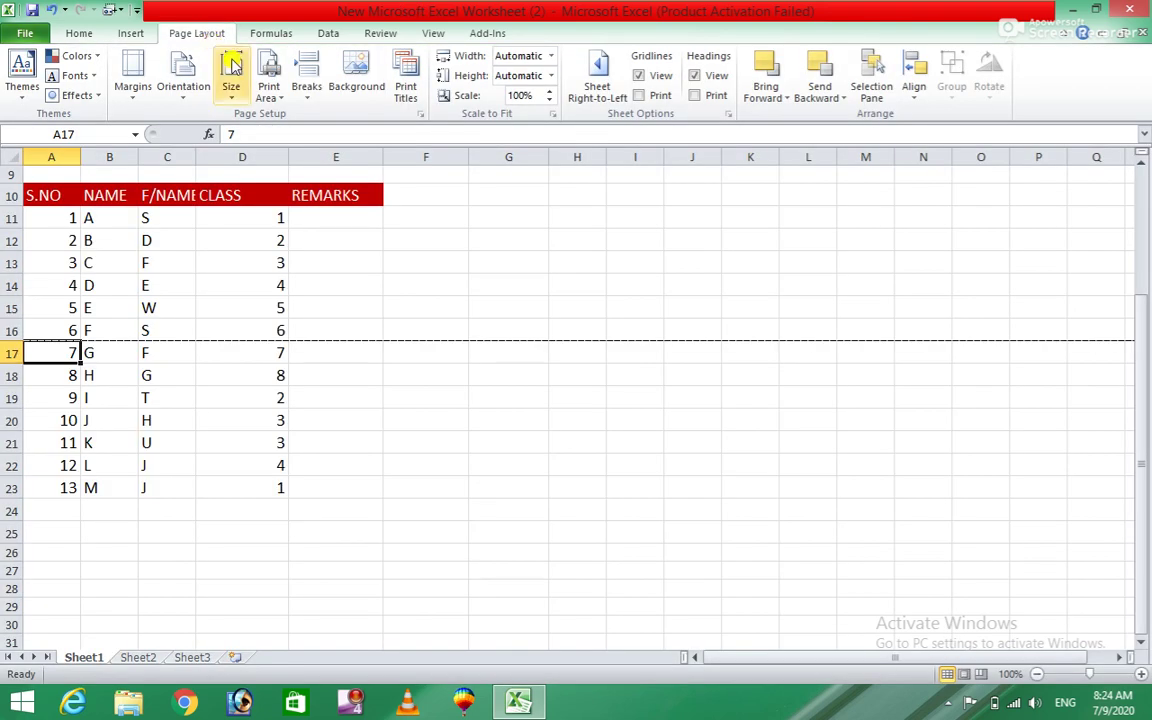
click(303, 95)
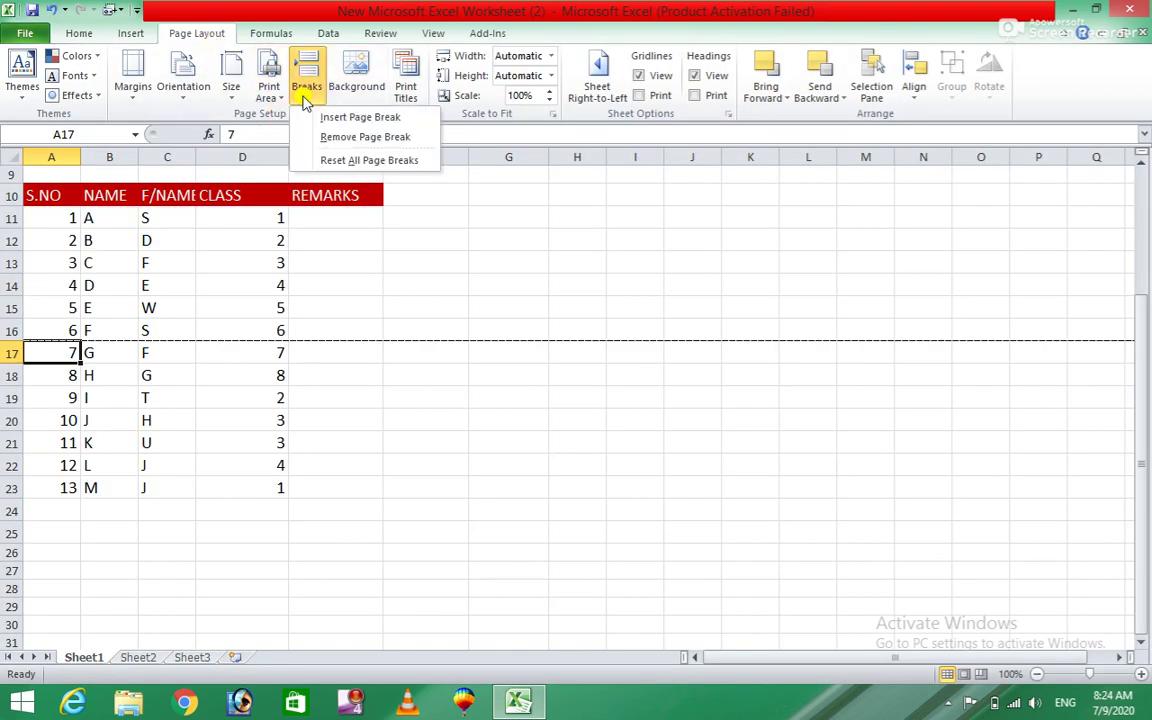
click(349, 139)
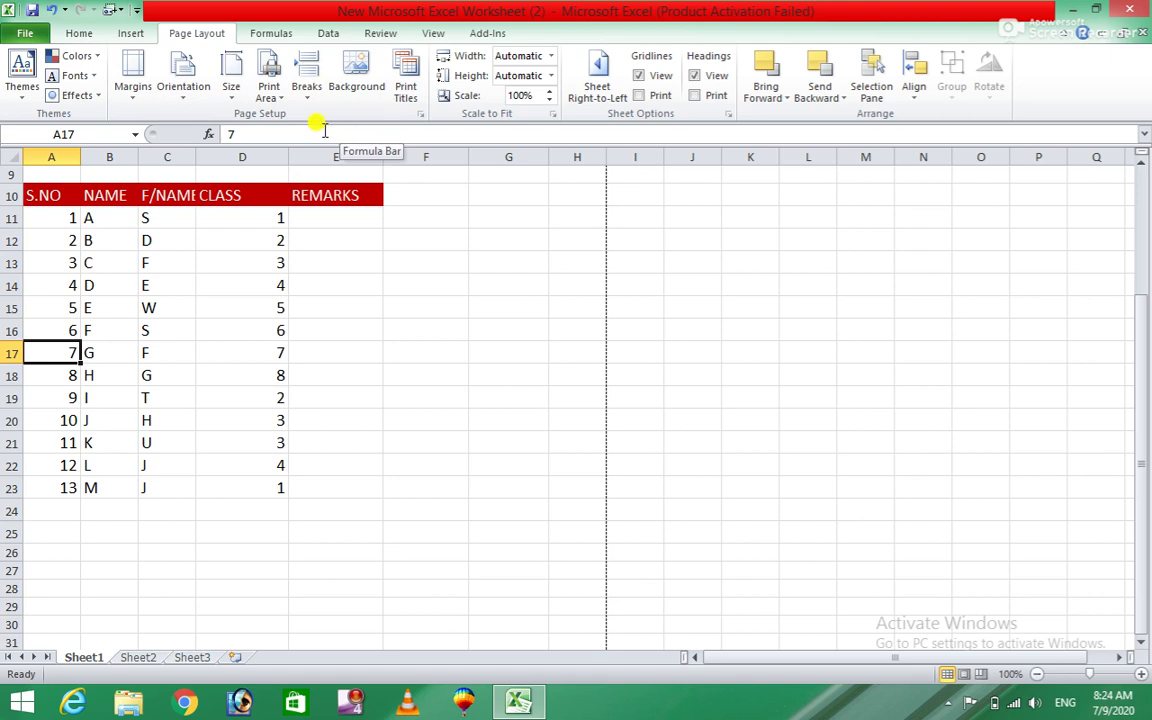
Step: Reset all page breaks on the worksheet
click(306, 96)
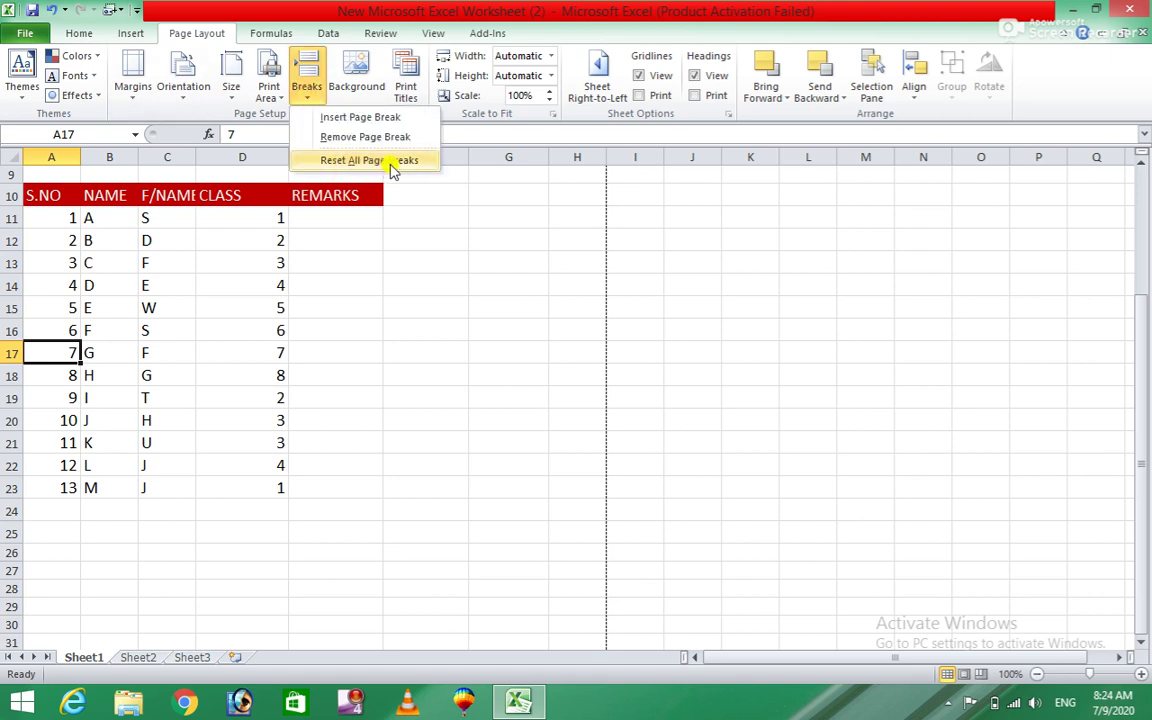
click(390, 162)
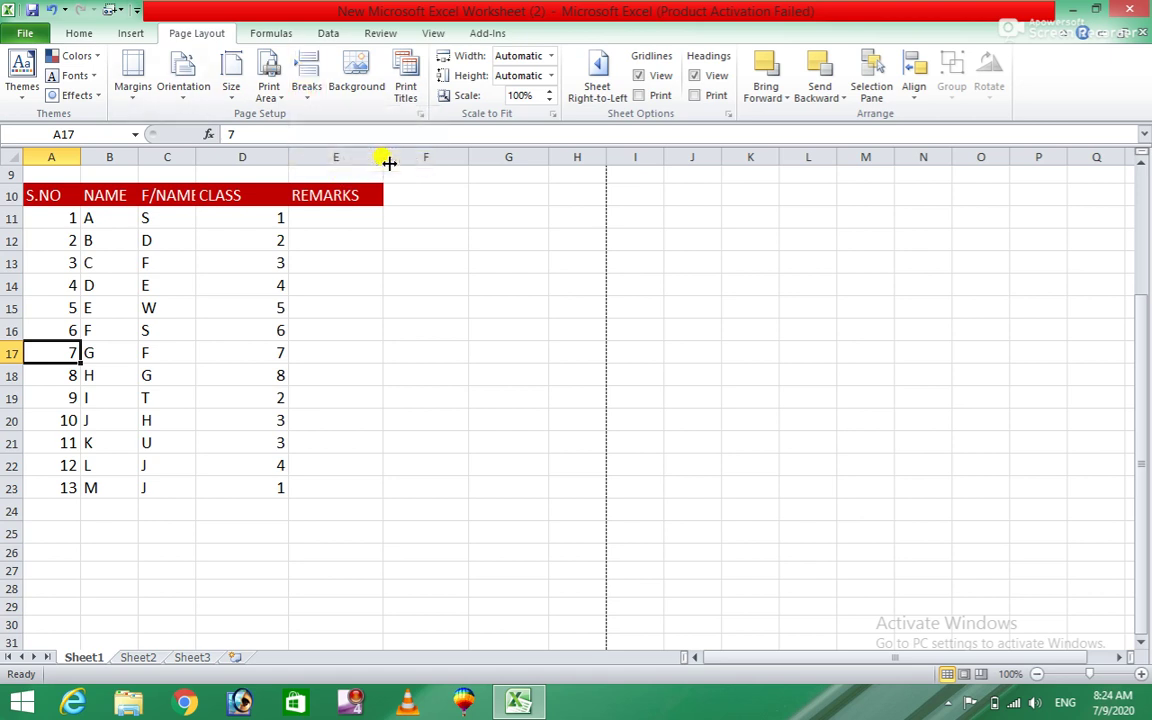
Step: Set the Desktop picture "download" as the sheet background and delete the background again
click(370, 74)
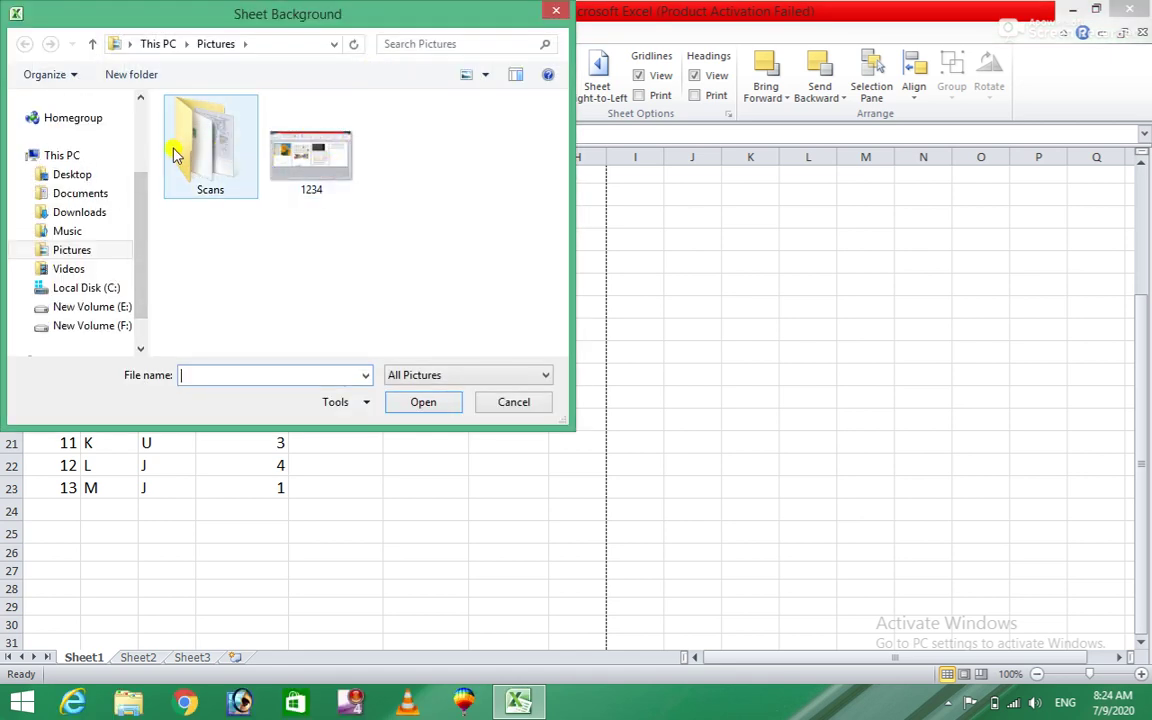
click(66, 174)
drag(558, 108, 563, 211)
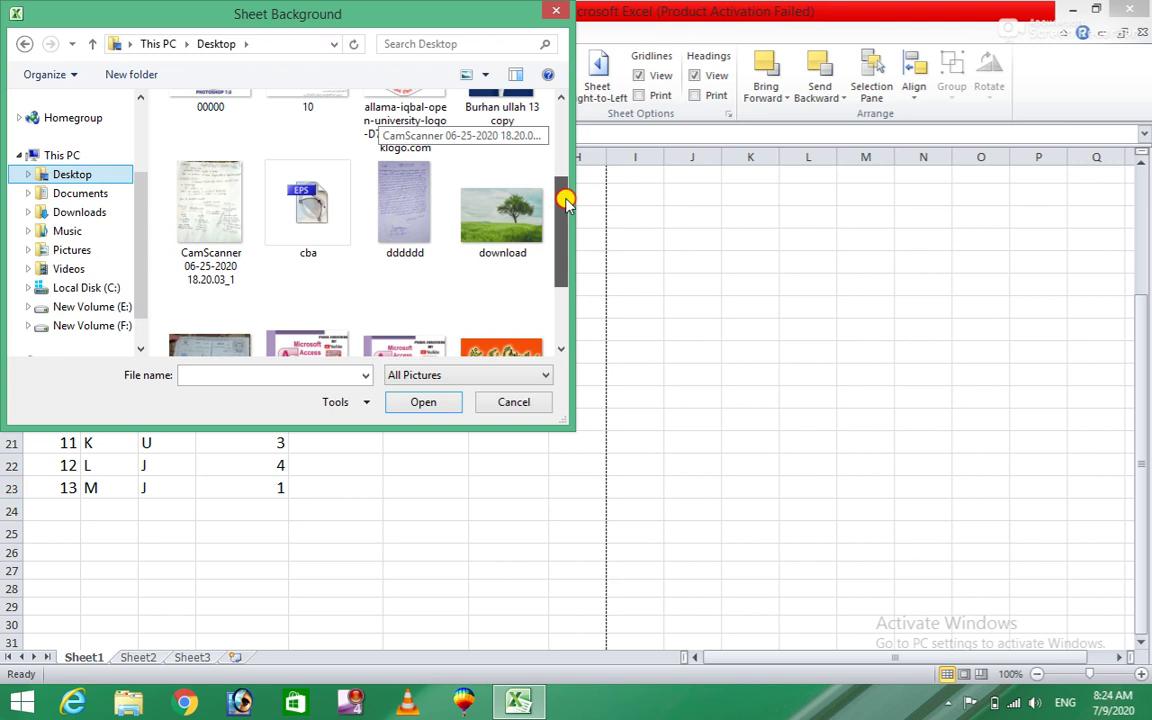
click(490, 245)
click(419, 401)
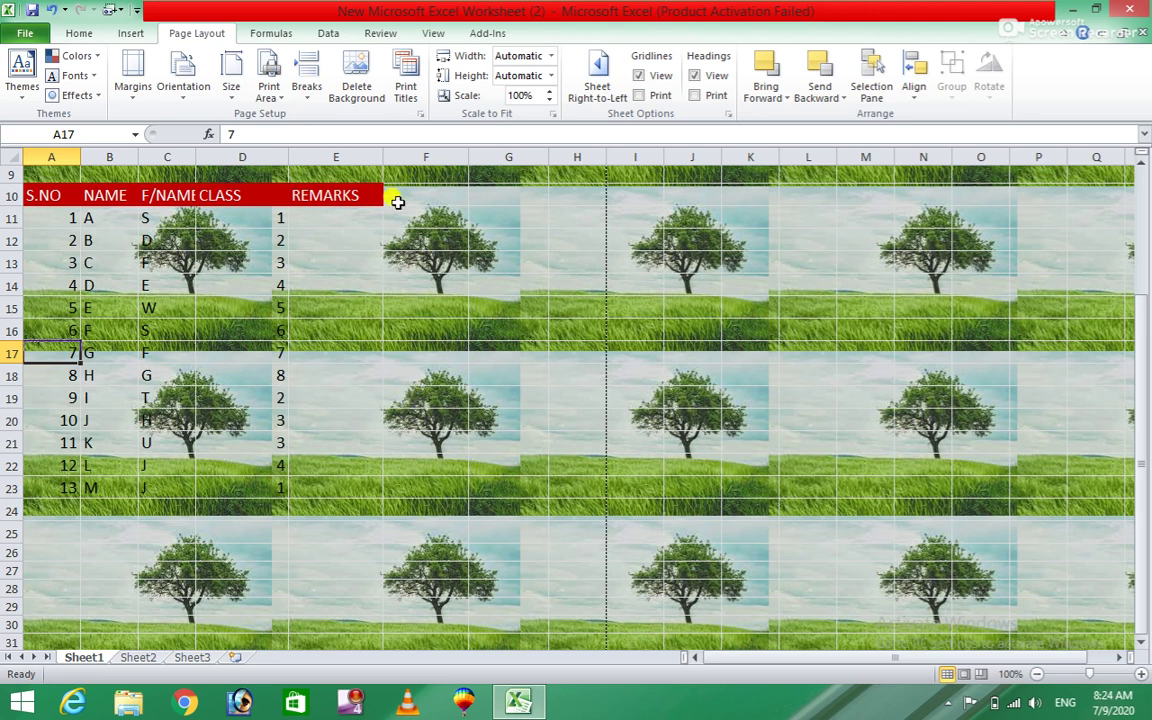
click(358, 80)
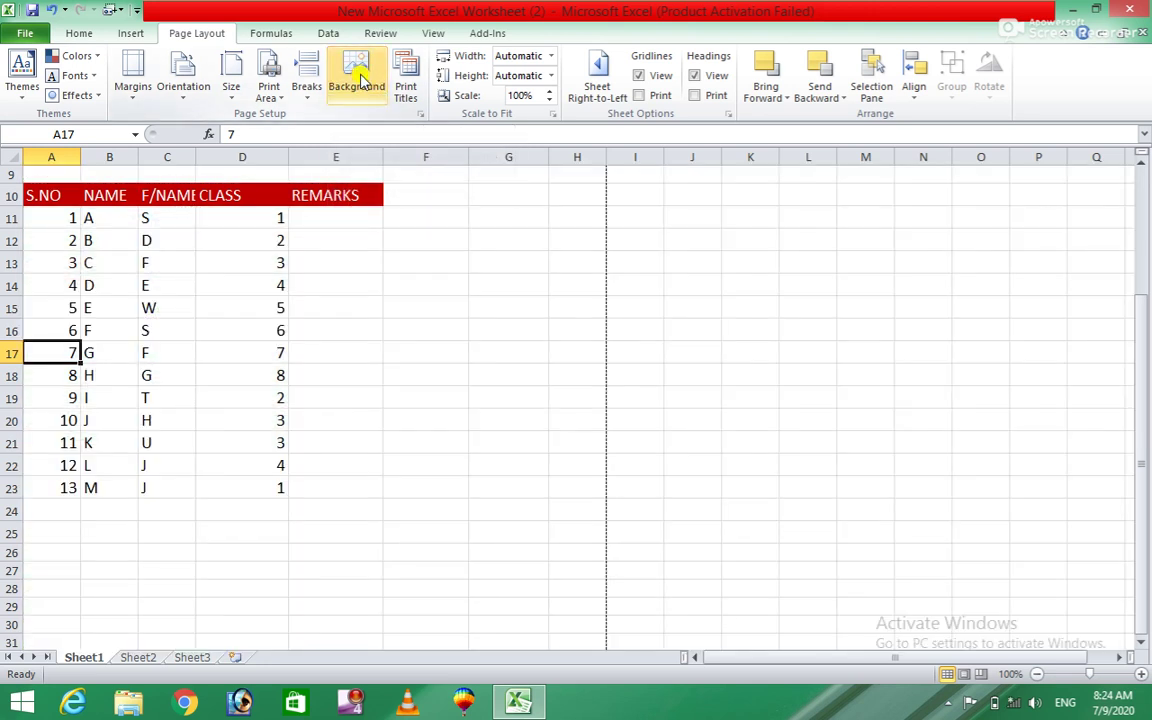
Step: Set the allama-iqbal-open-university-logo picture from the Desktop as the sheet background and delete the background again
click(360, 80)
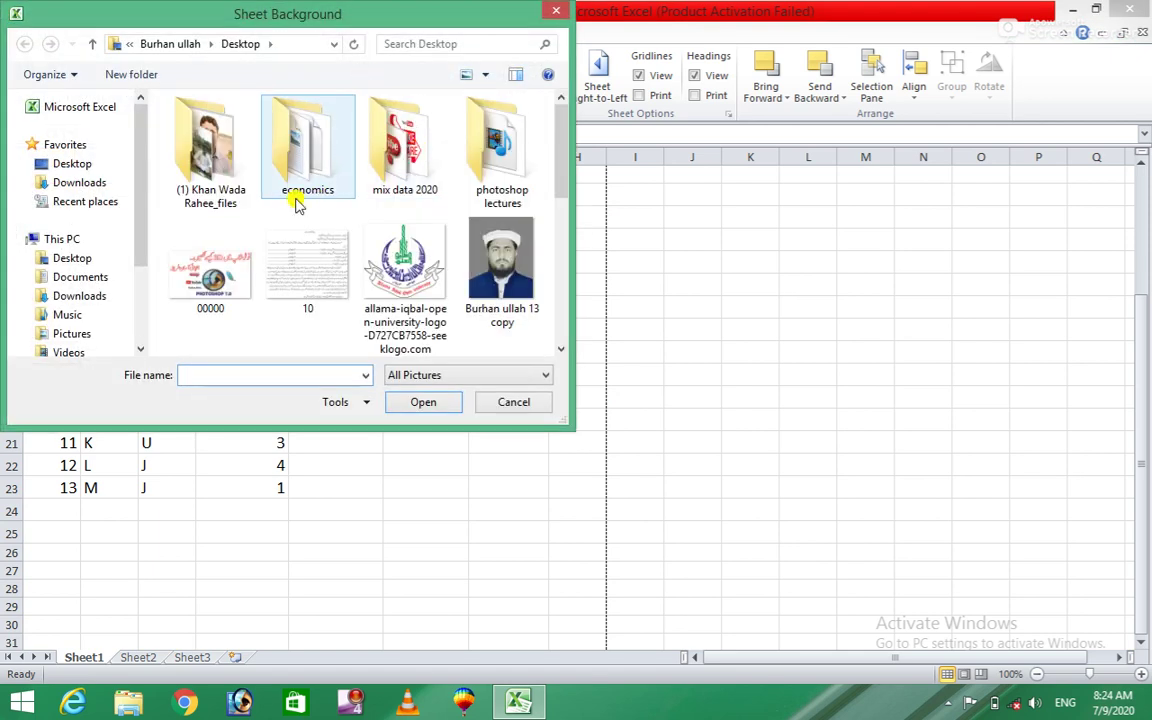
mouse_move(566, 129)
mouse_down()
mouse_move(567, 253)
mouse_move(570, 138)
mouse_up()
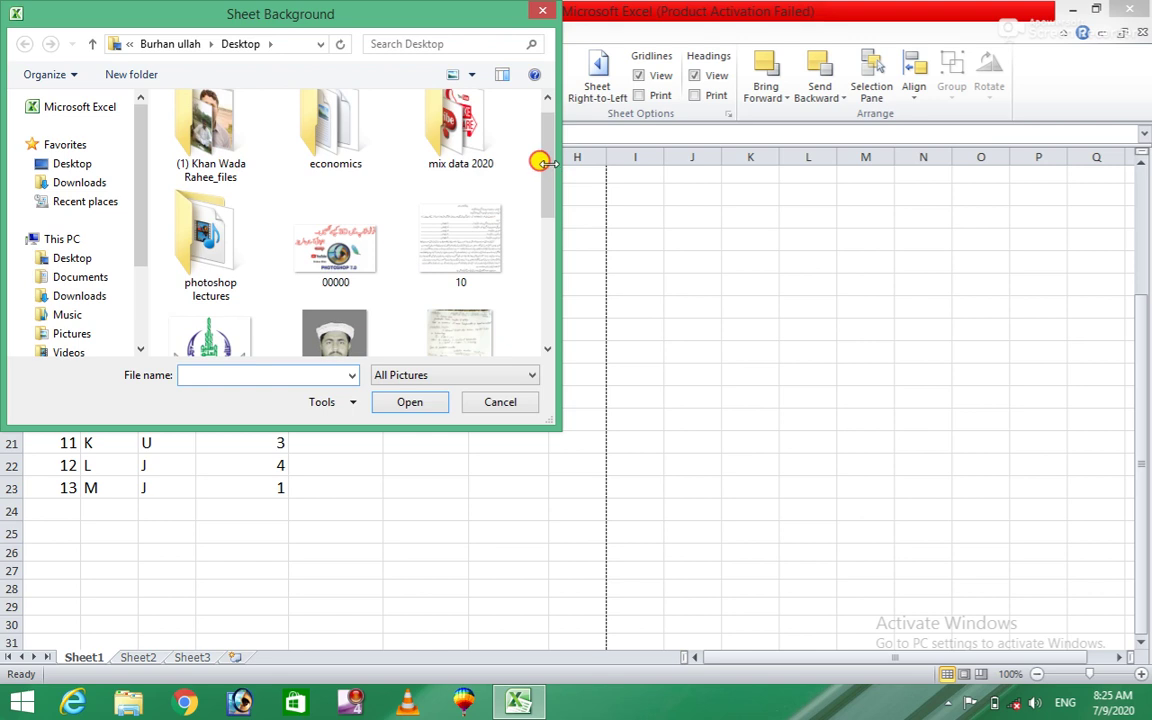
drag(548, 159, 549, 210)
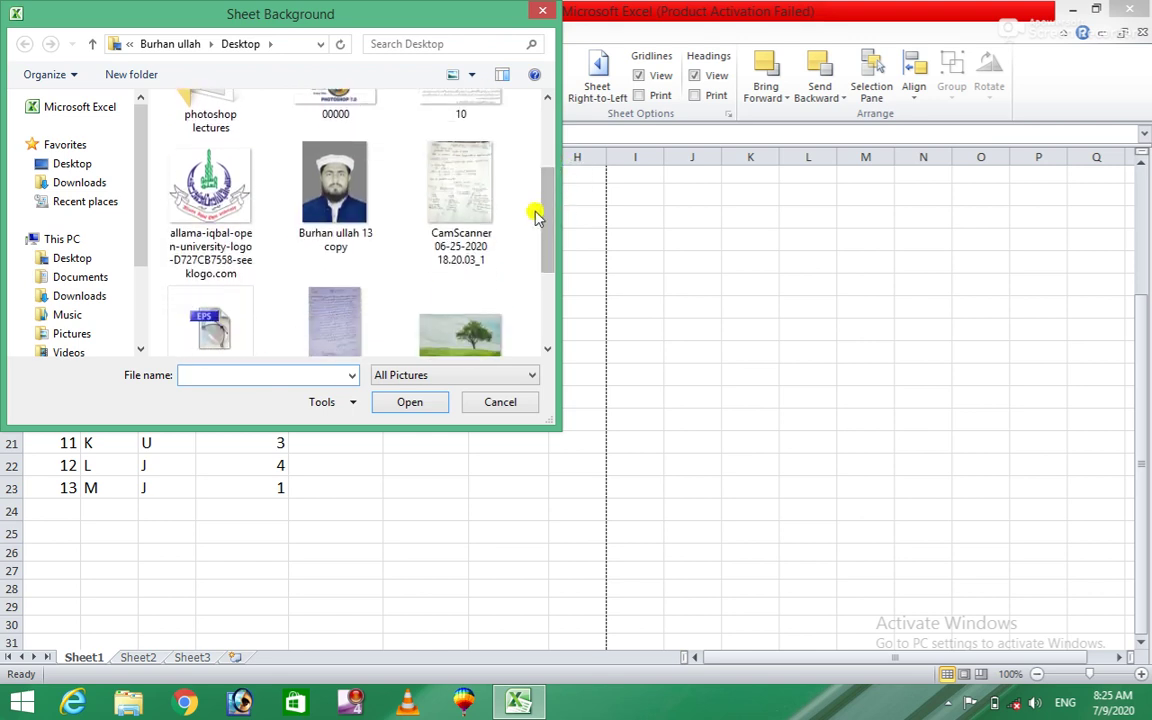
drag(550, 226, 558, 200)
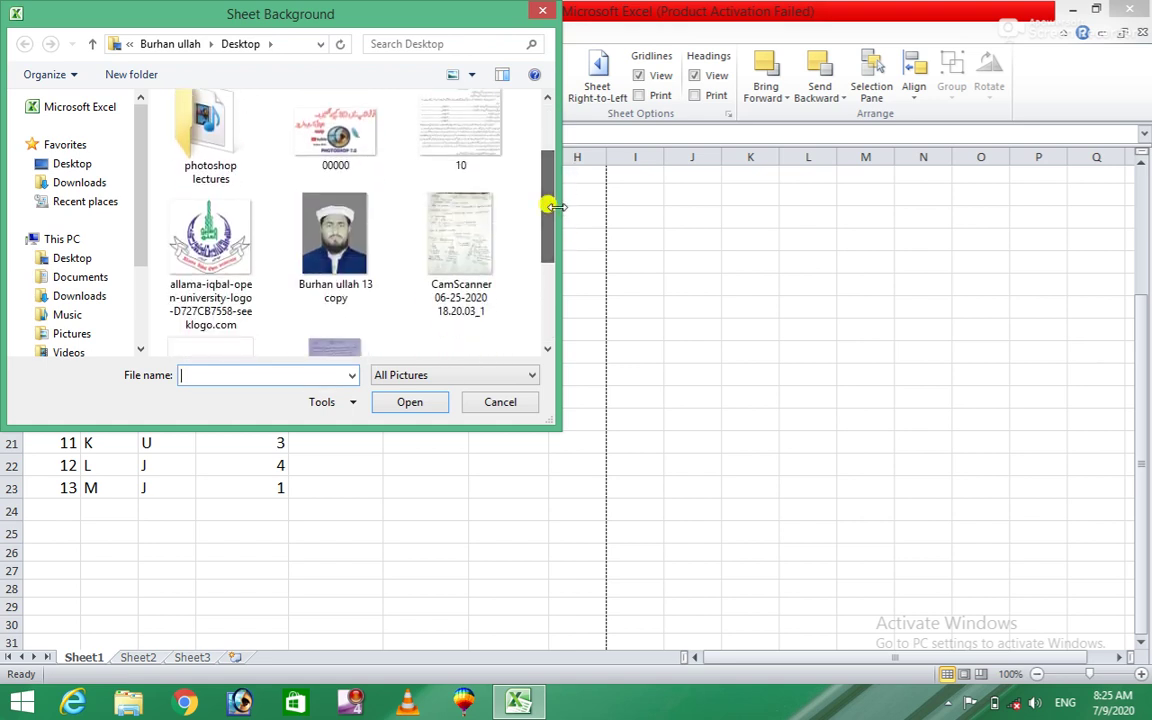
click(207, 256)
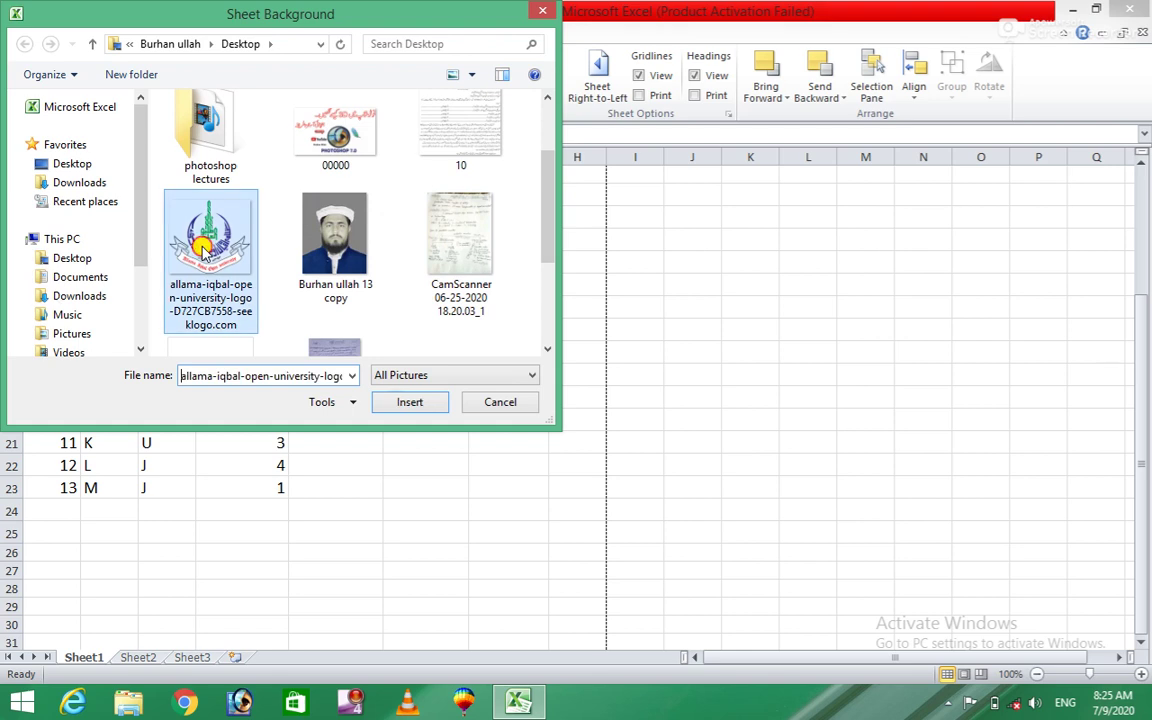
click(410, 402)
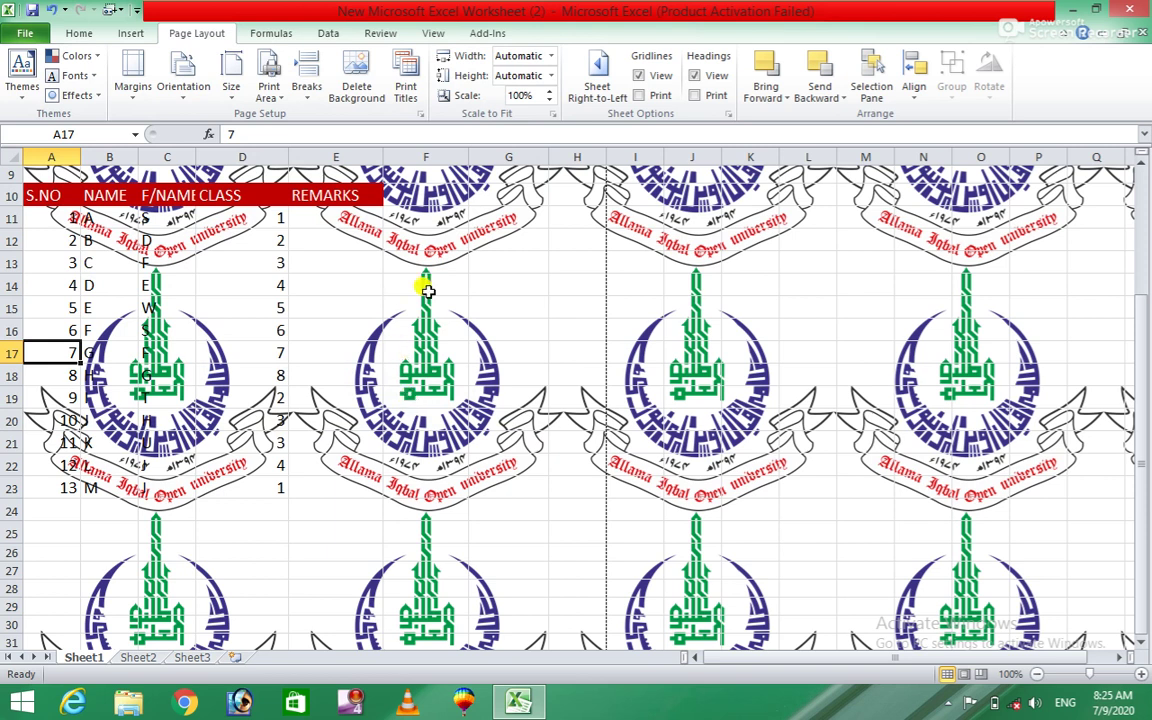
click(354, 75)
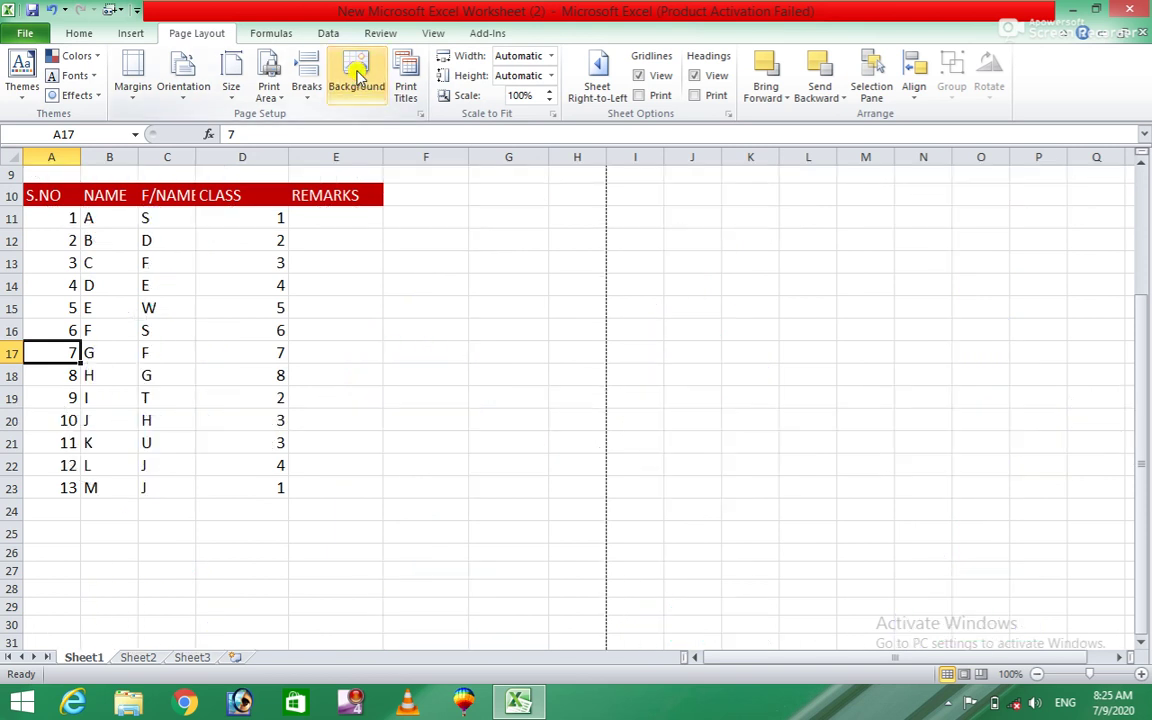
Step: Adjust the page scaling to 145% of normal size in the page setup
click(405, 79)
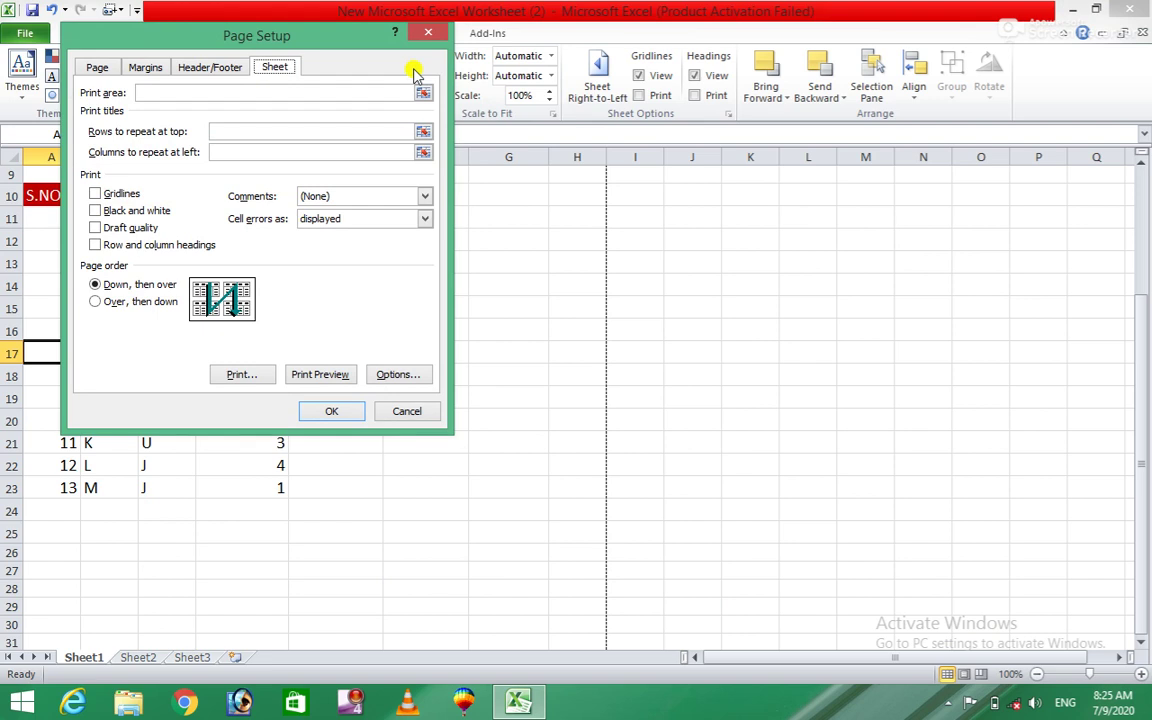
click(95, 72)
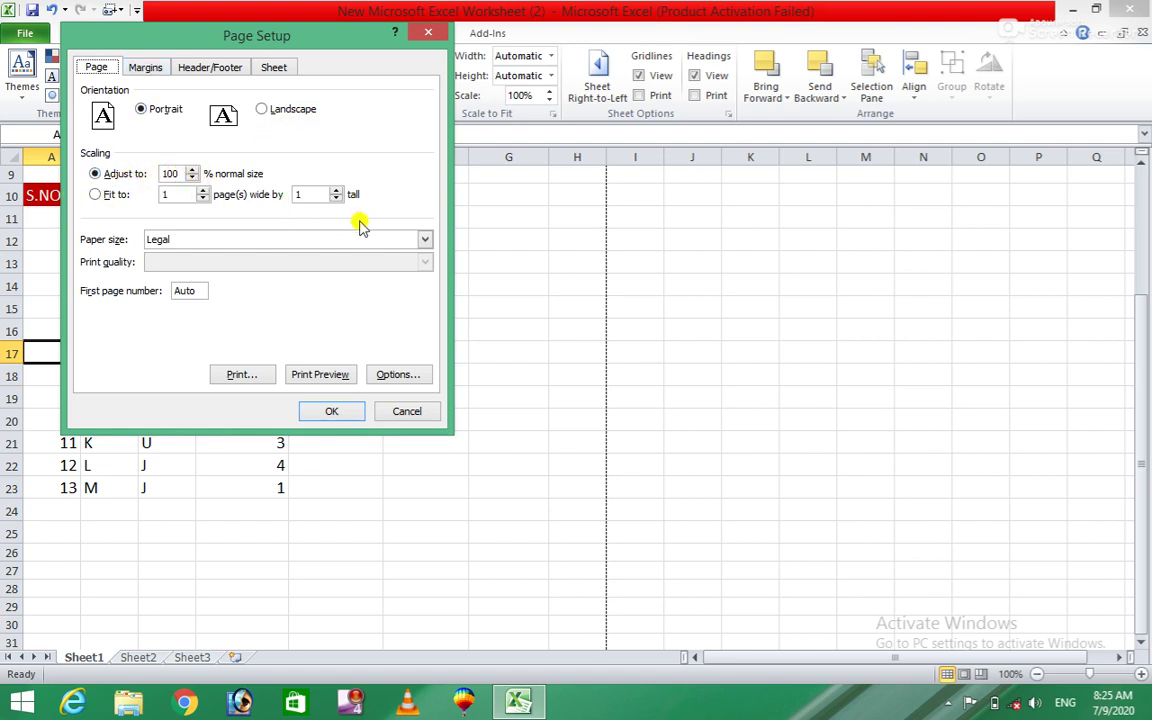
click(192, 169)
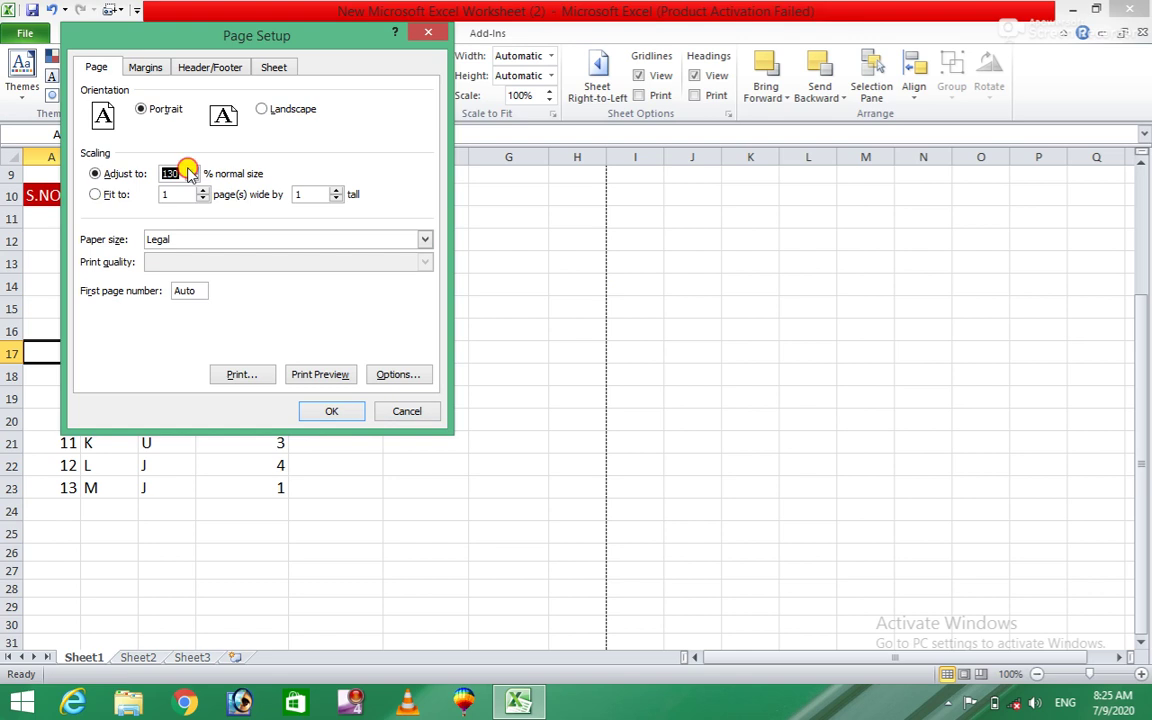
click(329, 412)
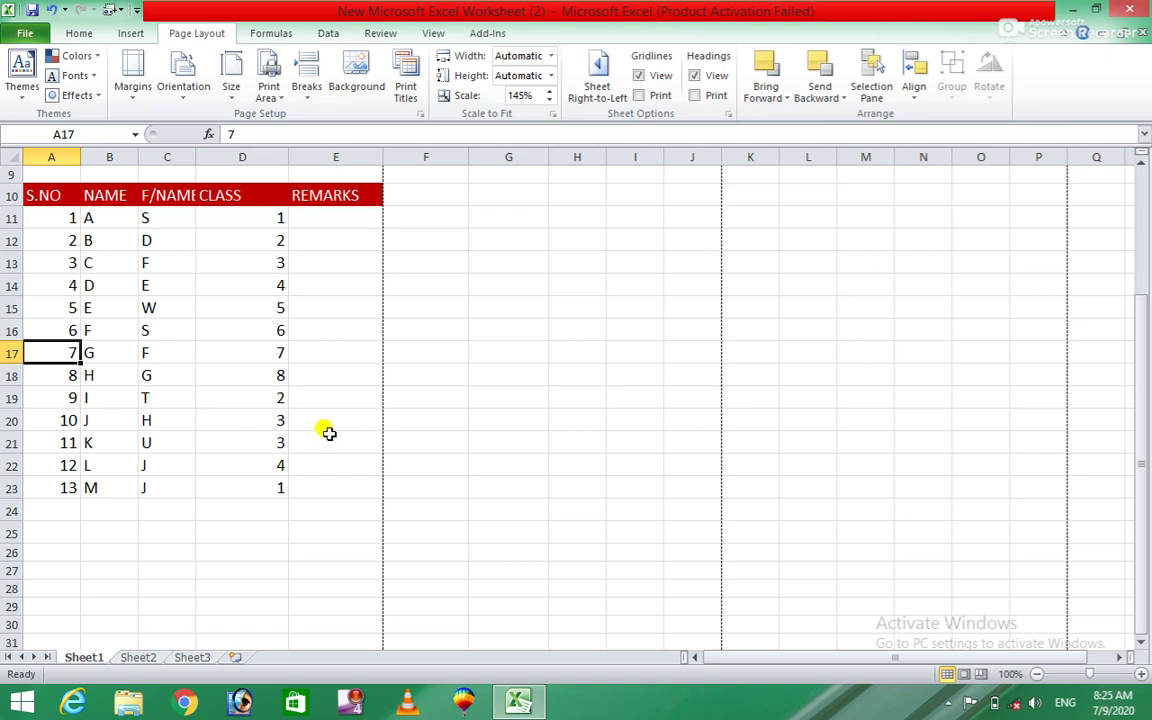
Step: Set the page scaling to 100% of normal size in the page setup
click(408, 90)
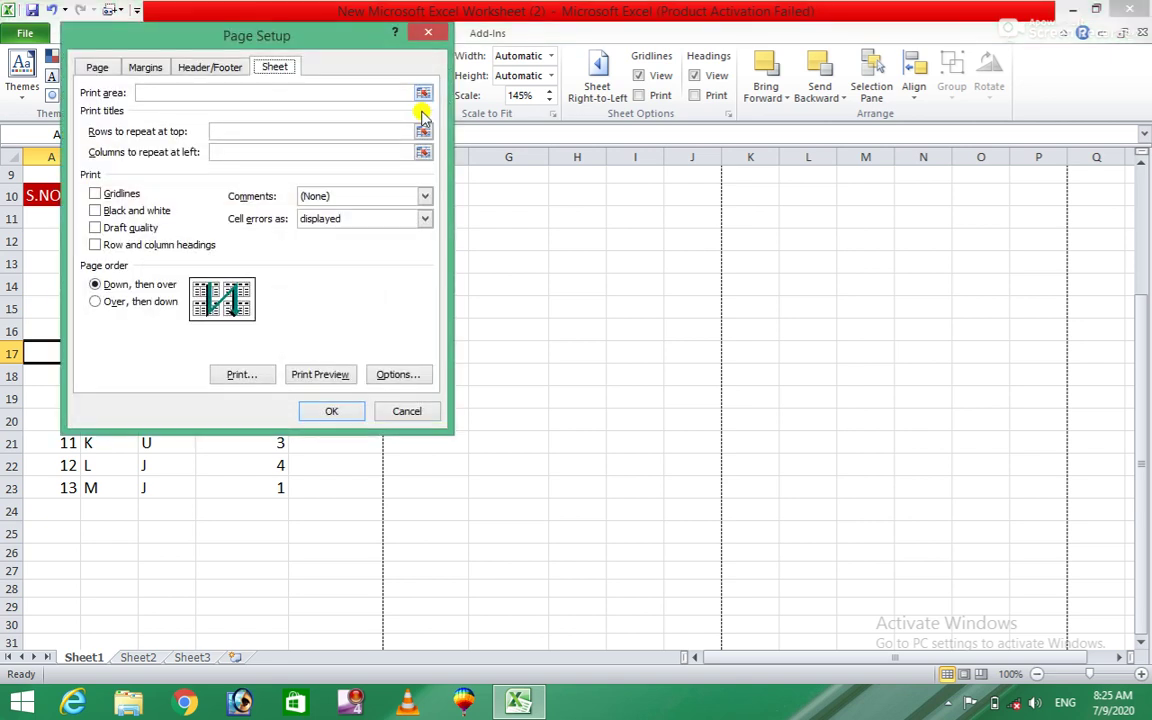
click(96, 68)
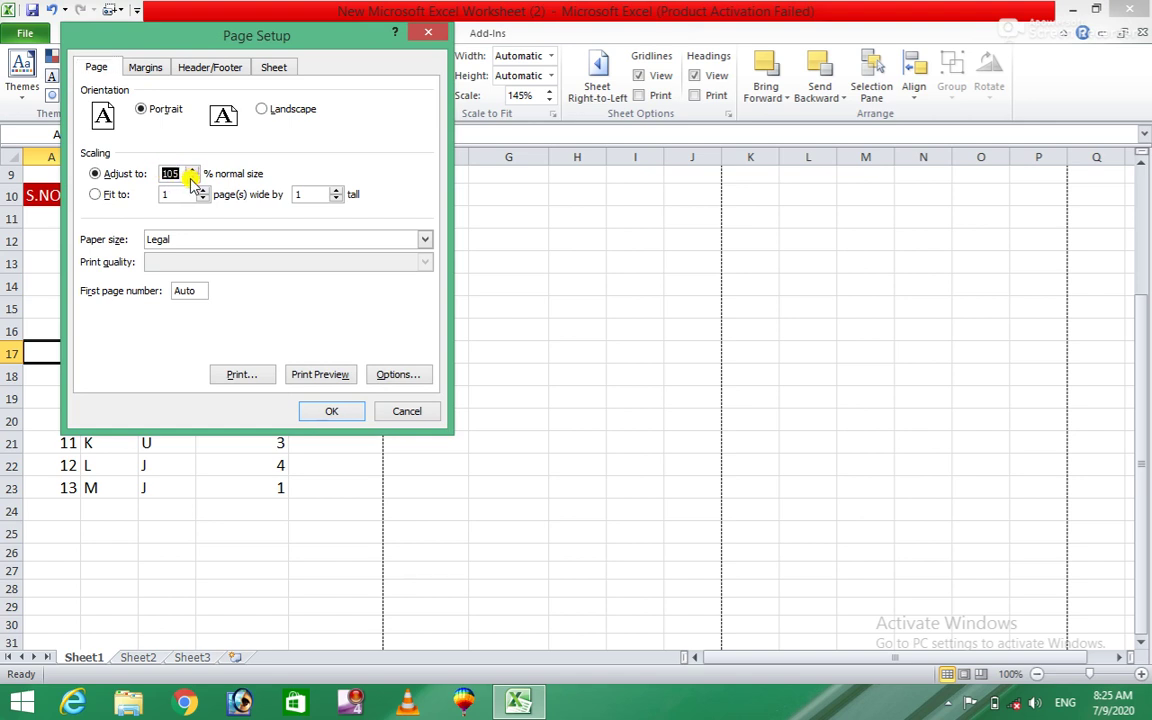
click(310, 410)
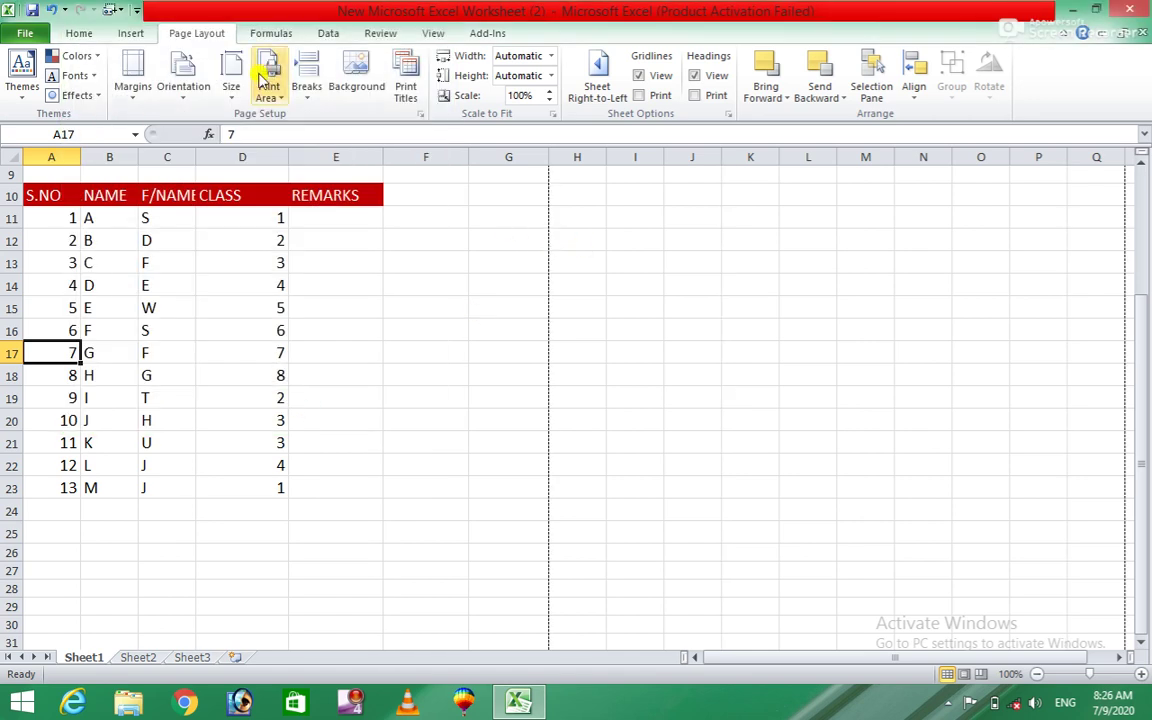
Step: Review the page, margin, header/footer and sheet settings in the page setup and close it without changes
click(405, 88)
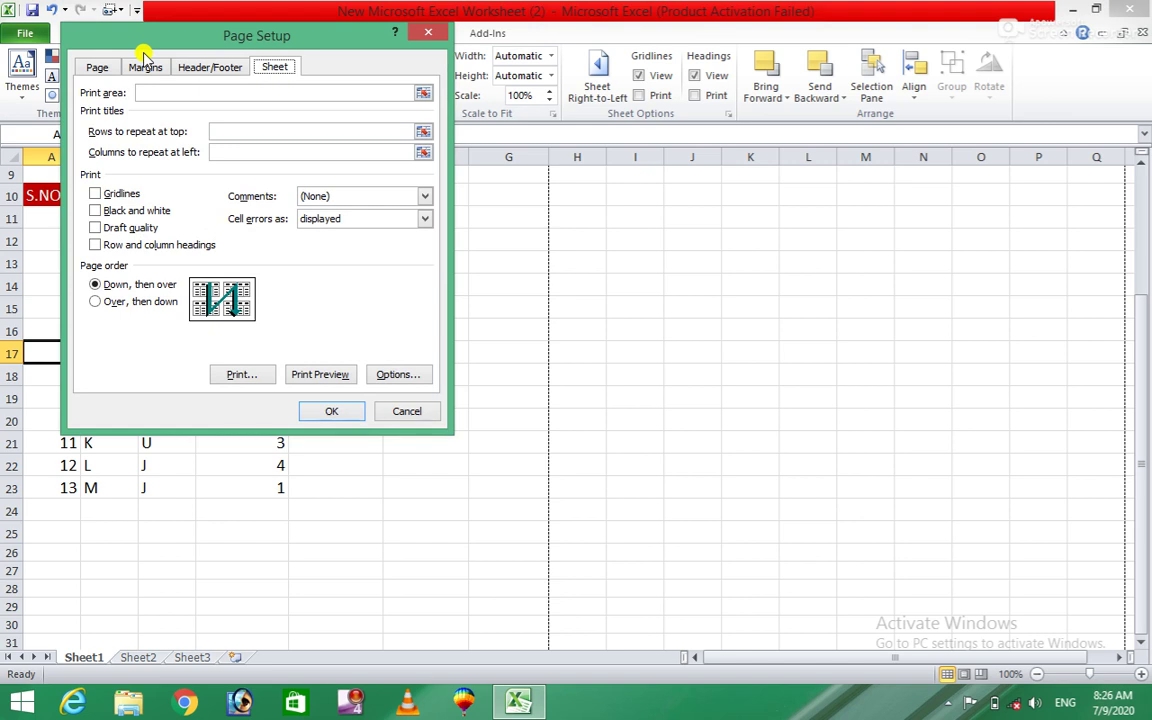
click(97, 67)
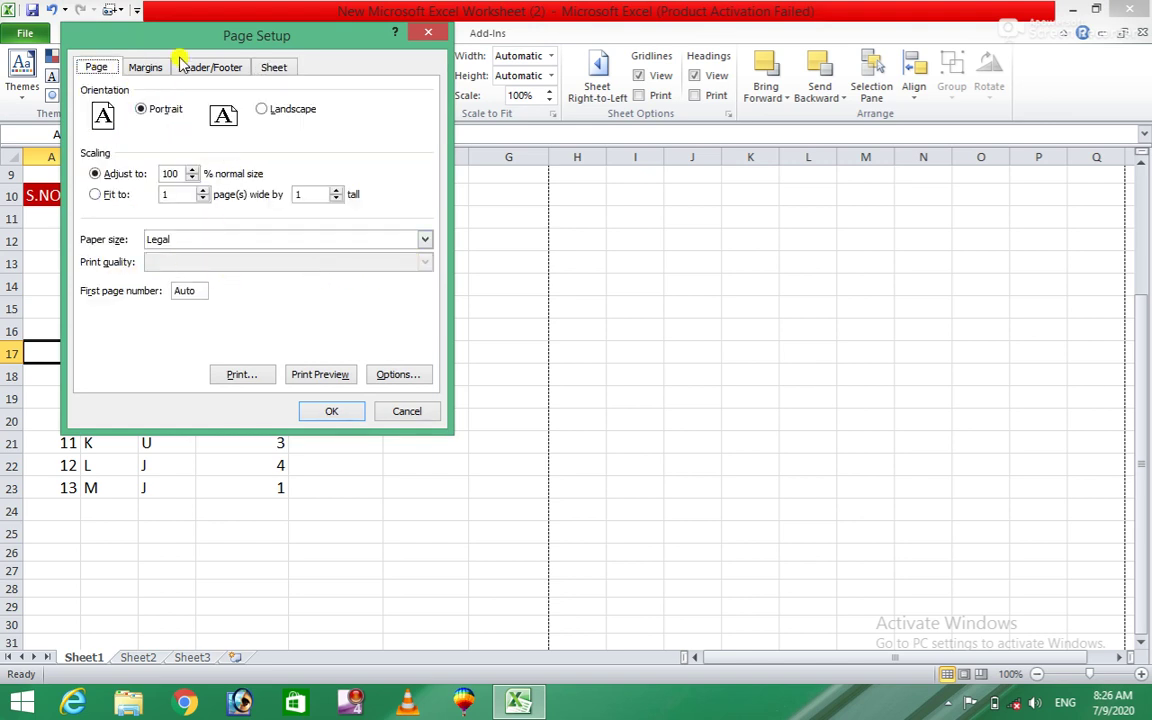
click(140, 66)
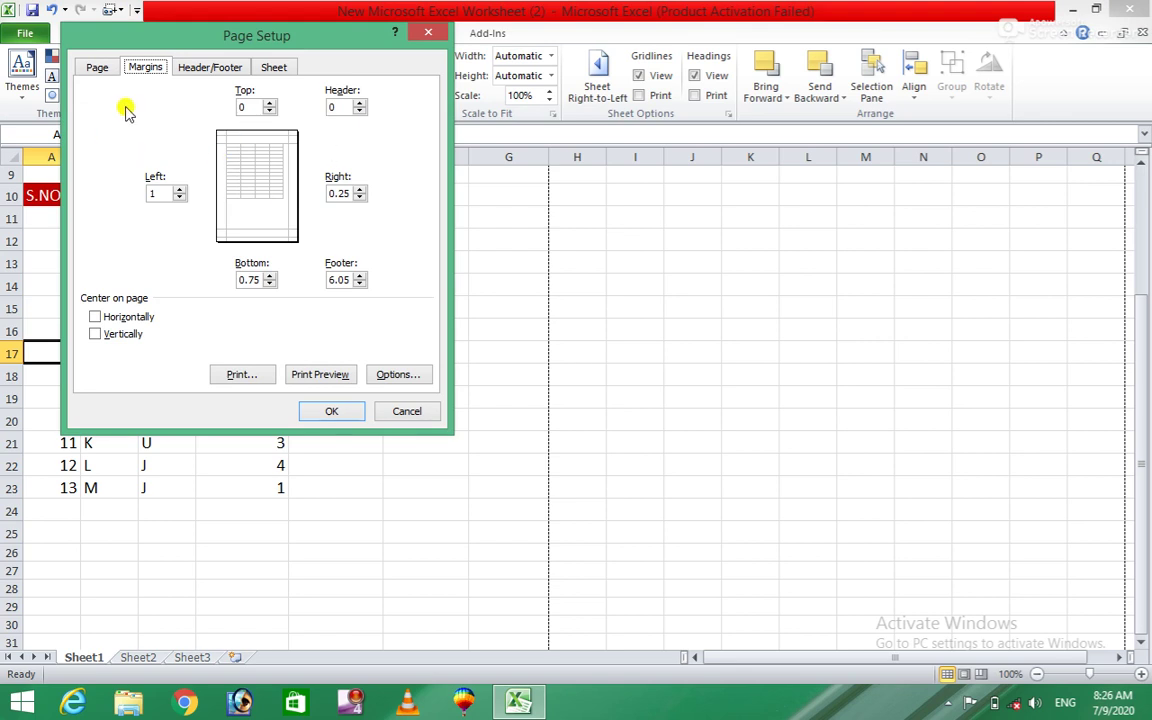
click(208, 68)
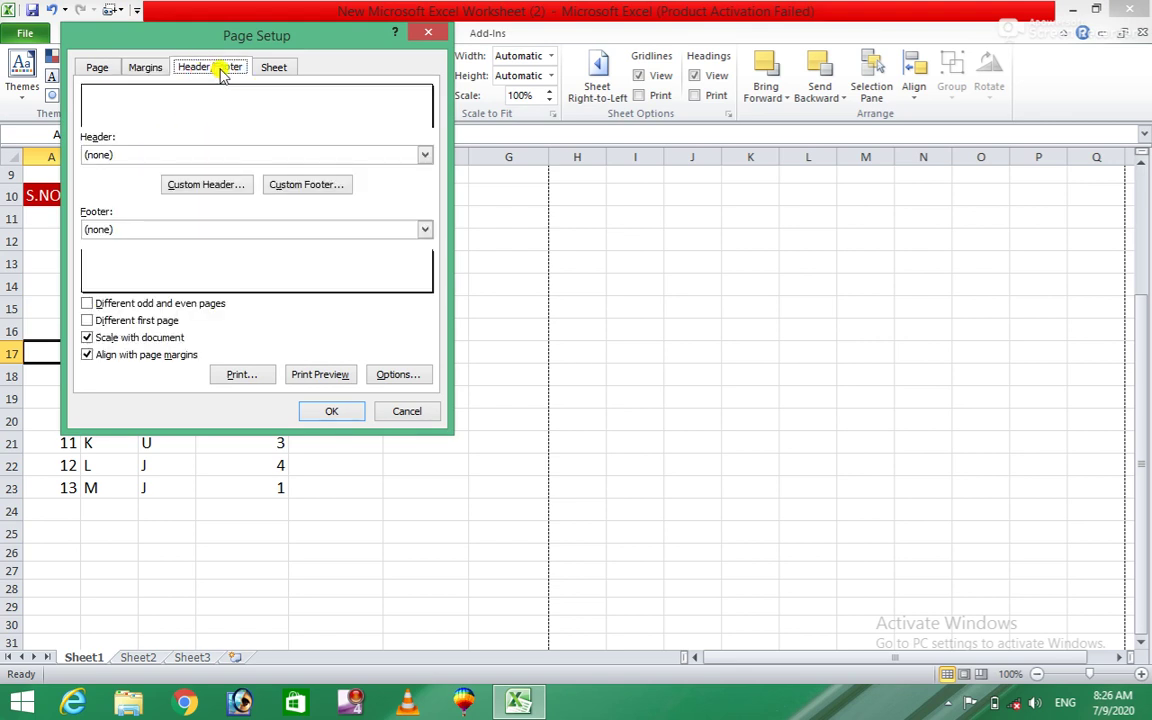
click(272, 68)
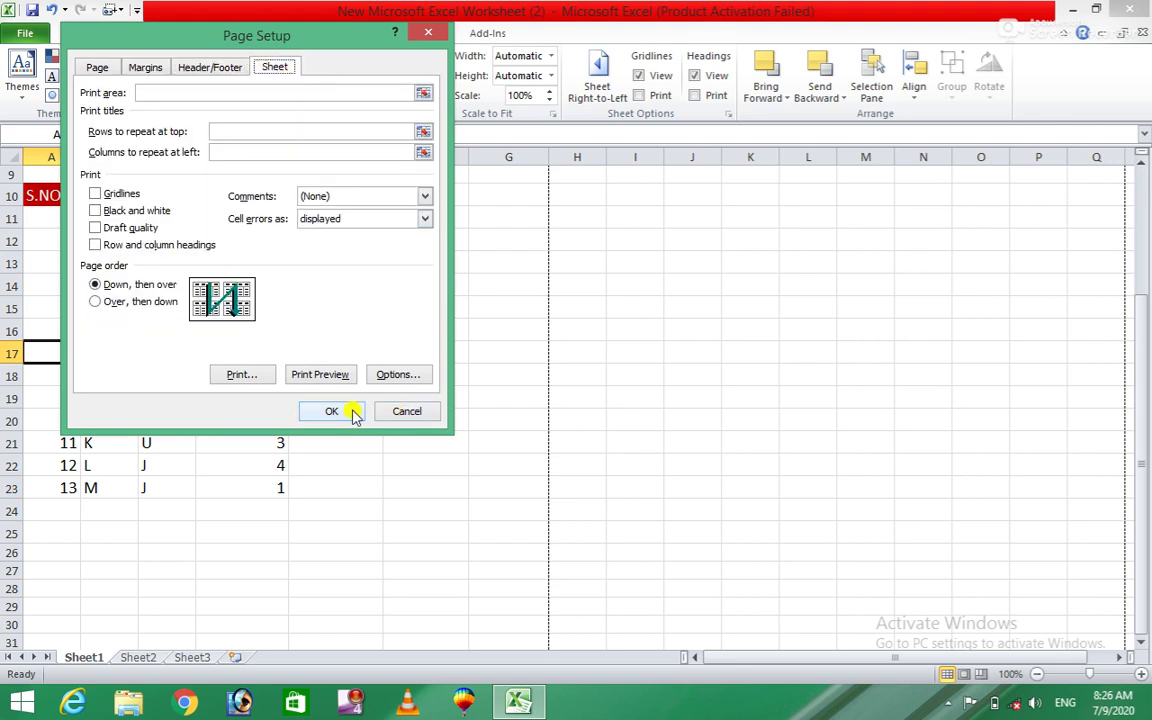
click(399, 411)
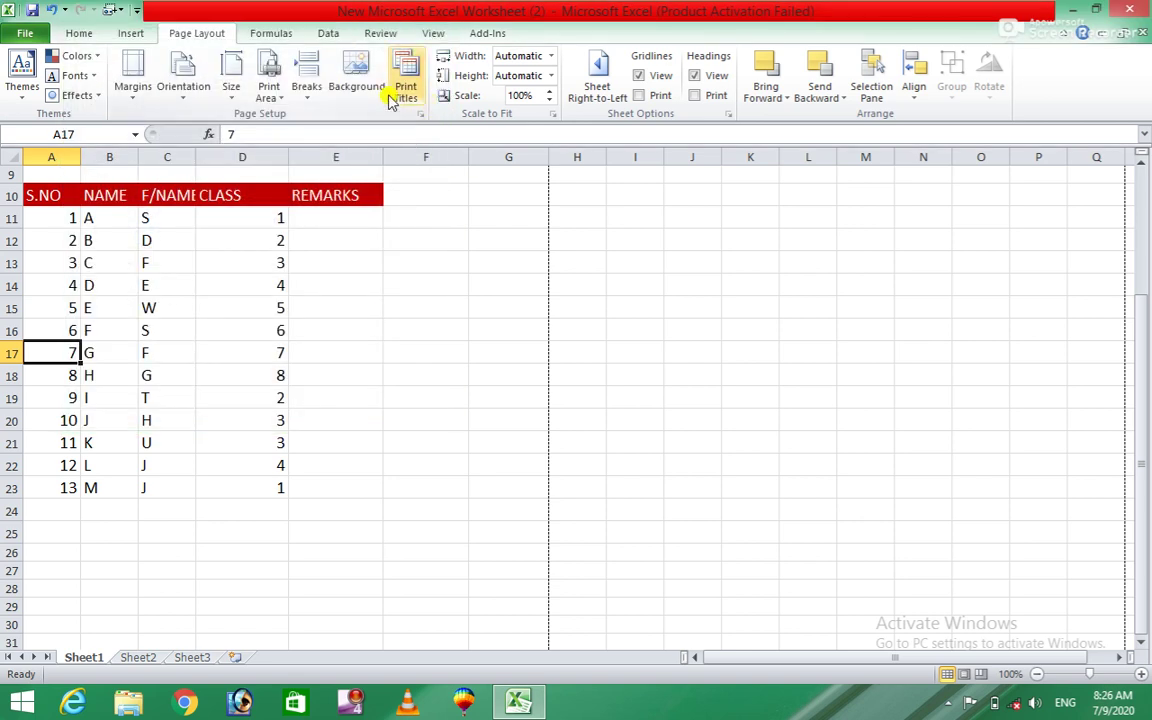